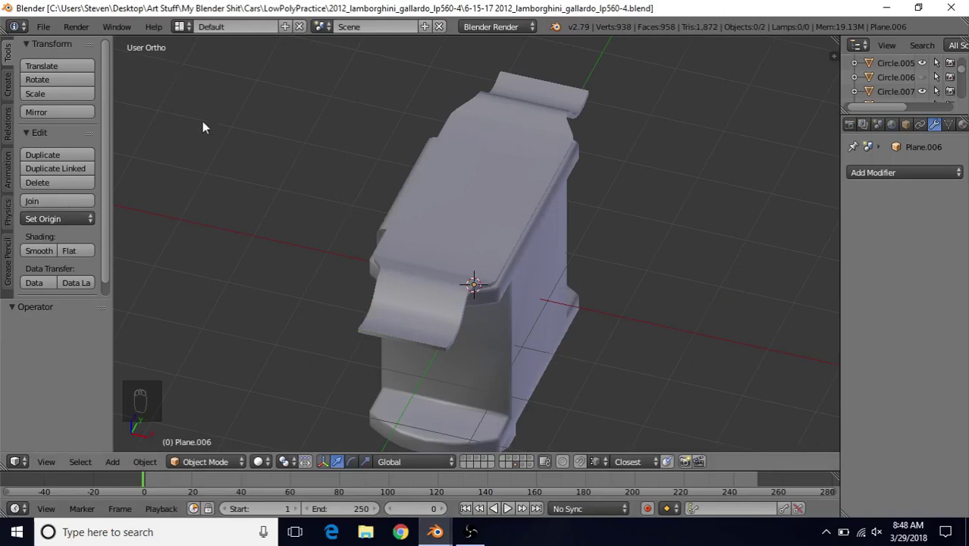
Enable the Add Mesh: BoltFactory add-on after searching 'bolt' in the User Preferences add-ons list
{"action": "left_click", "coordinate": [44, 26]}
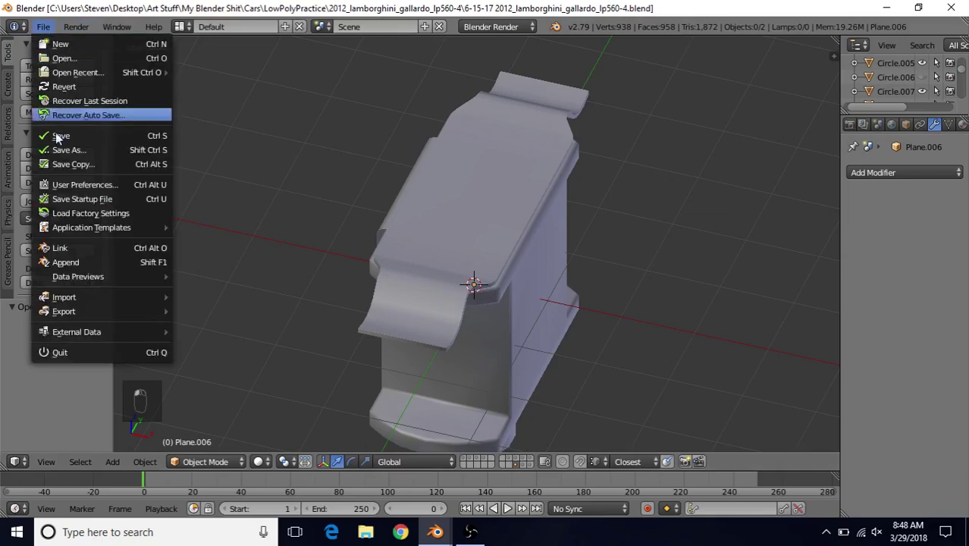
{"action": "left_click", "coordinate": [67, 184]}
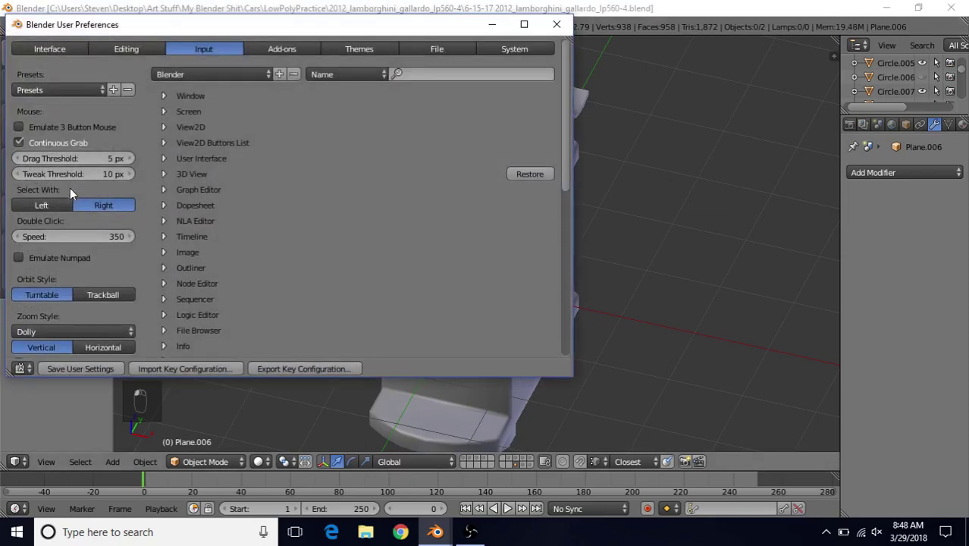
{"action": "left_click", "coordinate": [281, 48]}
{"action": "left_click", "coordinate": [55, 74]}
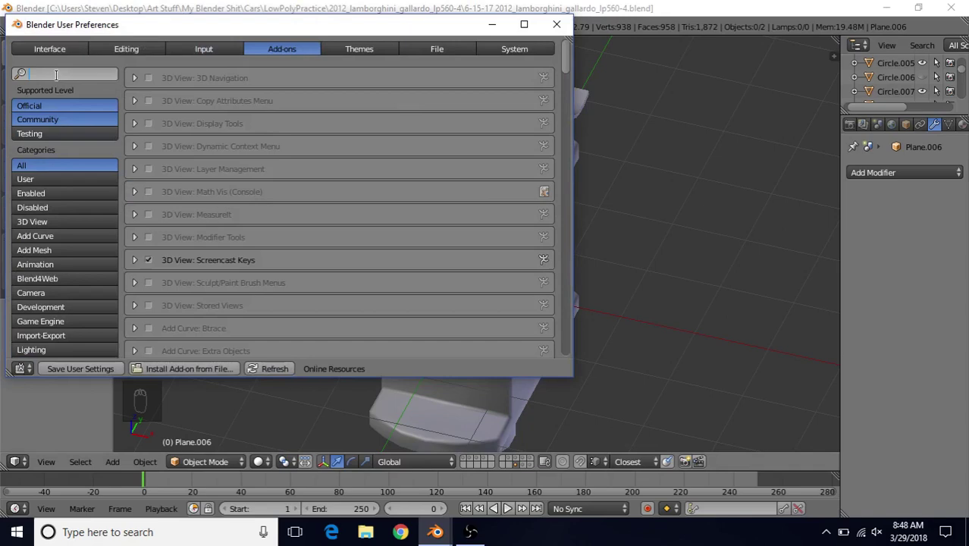
{"action": "type", "text": "bolt"}
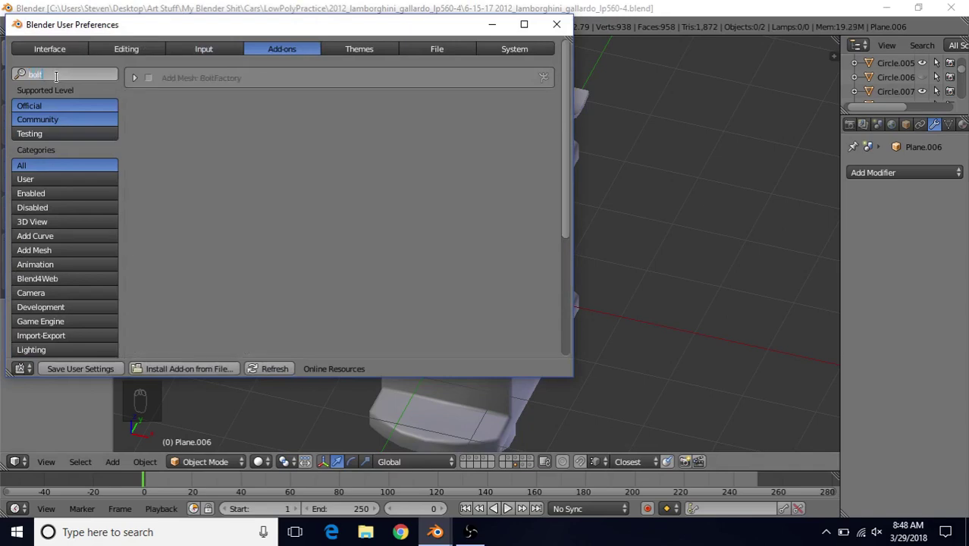
{"action": "key", "text": "Return"}
{"action": "left_click", "coordinate": [148, 78]}
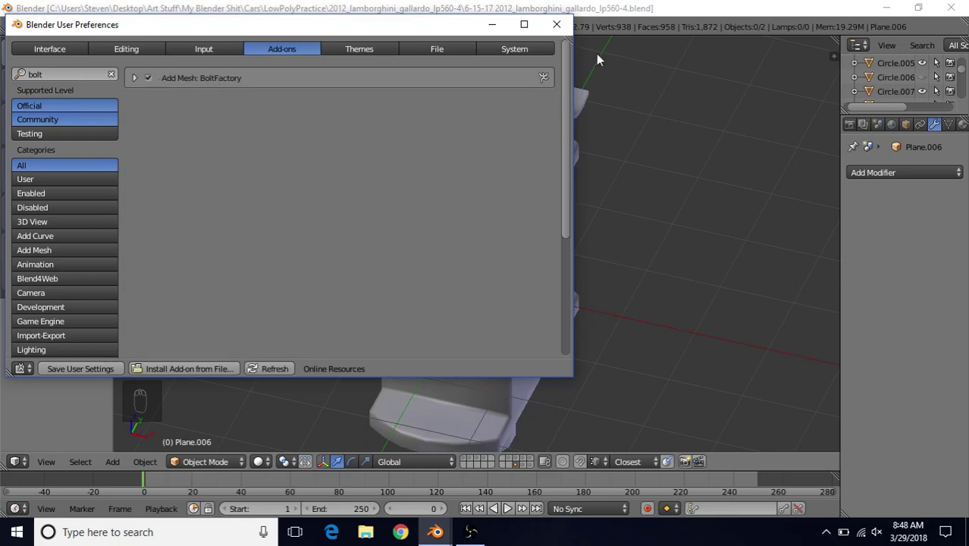
Close the preferences, delete one car part and hide the remaining car parts
{"action": "left_click", "coordinate": [556, 27]}
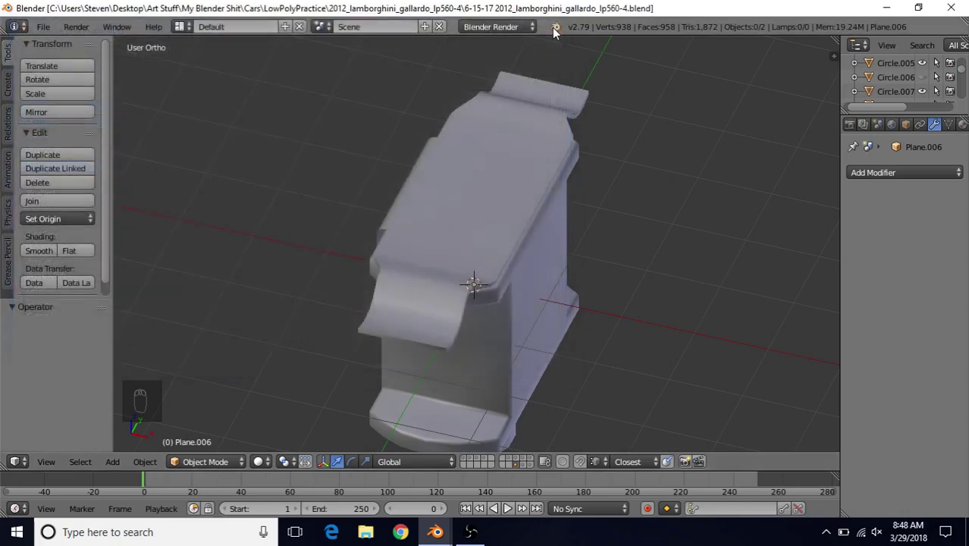
{"action": "key", "text": "Delete"}
{"action": "left_click", "coordinate": [543, 296]}
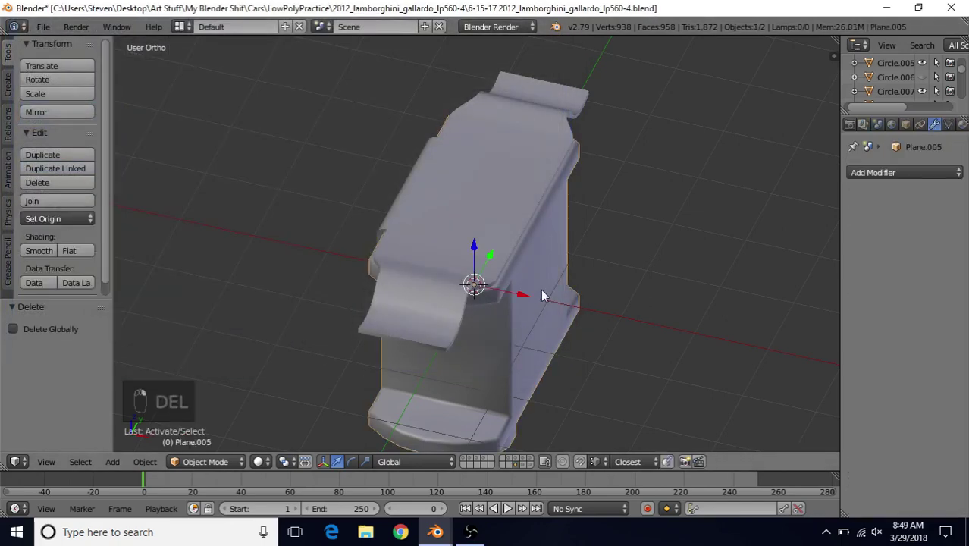
{"action": "key", "text": "h"}
{"action": "left_click", "coordinate": [476, 188]}
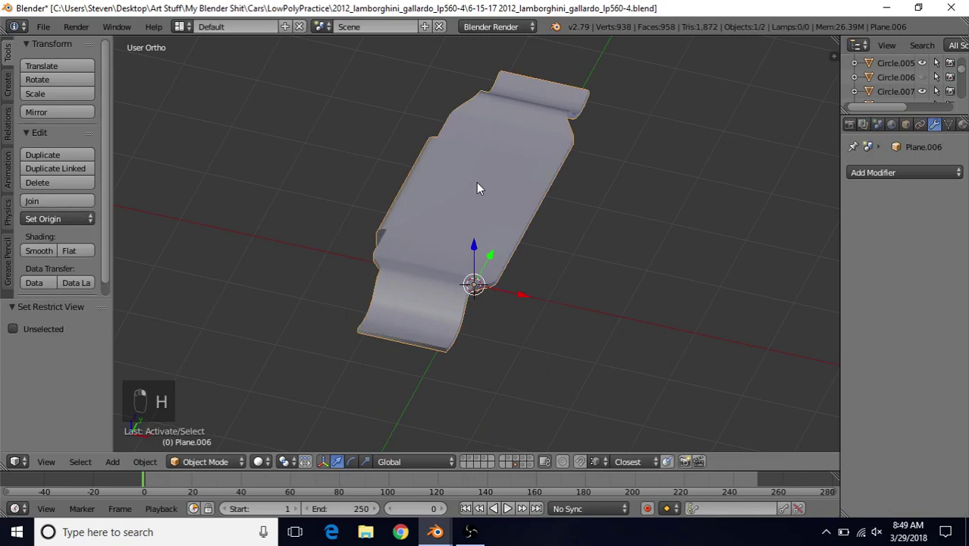
{"action": "key", "text": "h"}
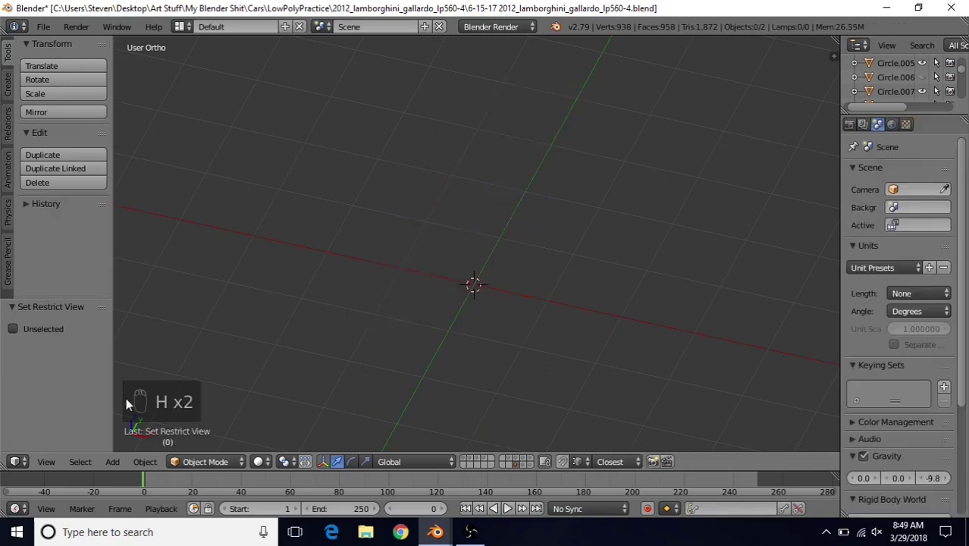
Add a BoltFactory bolt mesh and switch its Model from BOLT to NUT
{"action": "left_click", "coordinate": [114, 462]}
{"action": "mouse_move", "coordinate": [128, 446]}
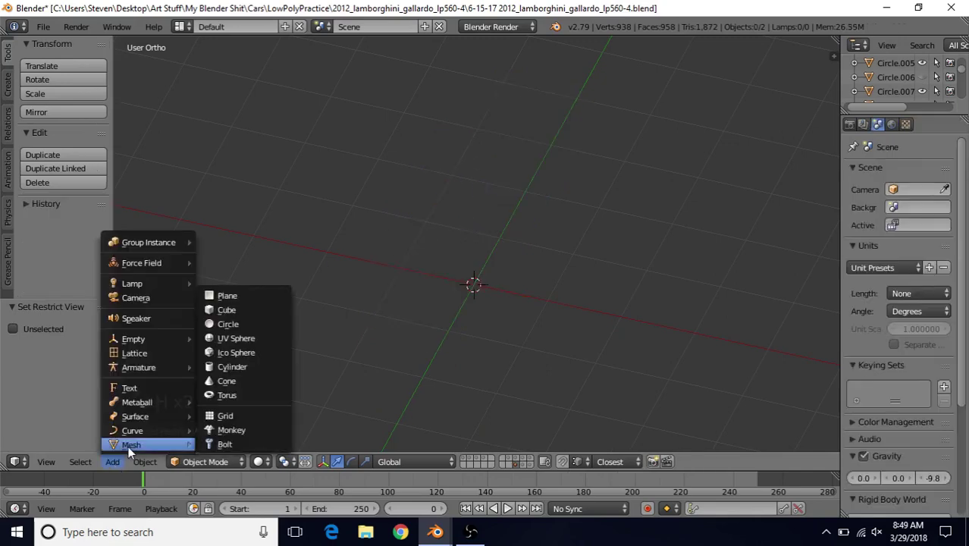
{"action": "left_click", "coordinate": [236, 446]}
{"action": "scroll", "coordinate": [416, 262], "scroll_direction": "up", "scroll_amount": 6}
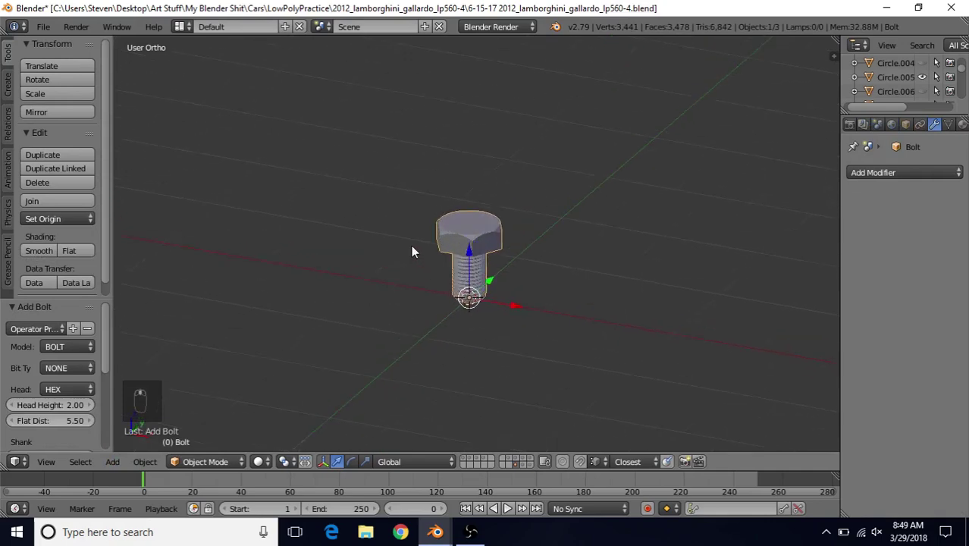
{"action": "middle_click_drag", "start_coordinate": [411, 266], "coordinate": [417, 241]}
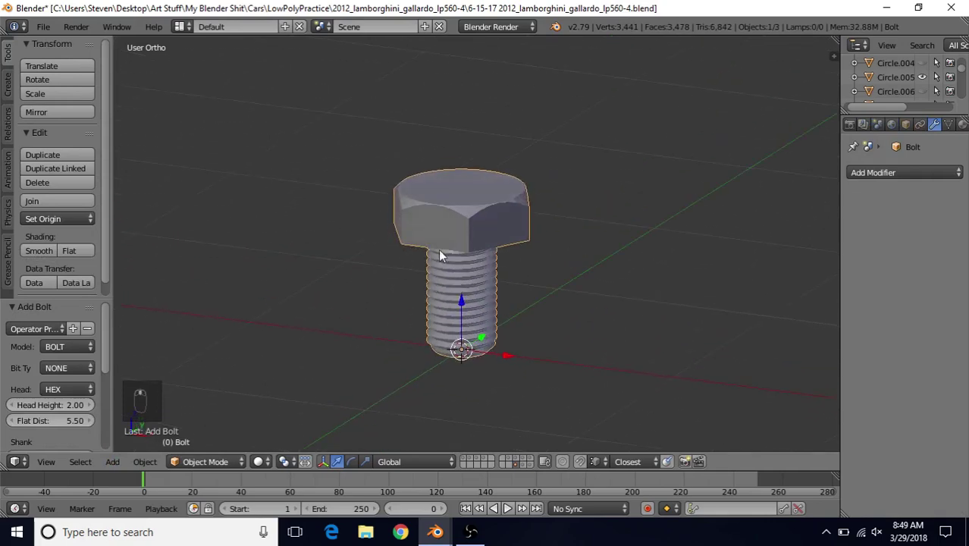
{"action": "left_click", "coordinate": [66, 346]}
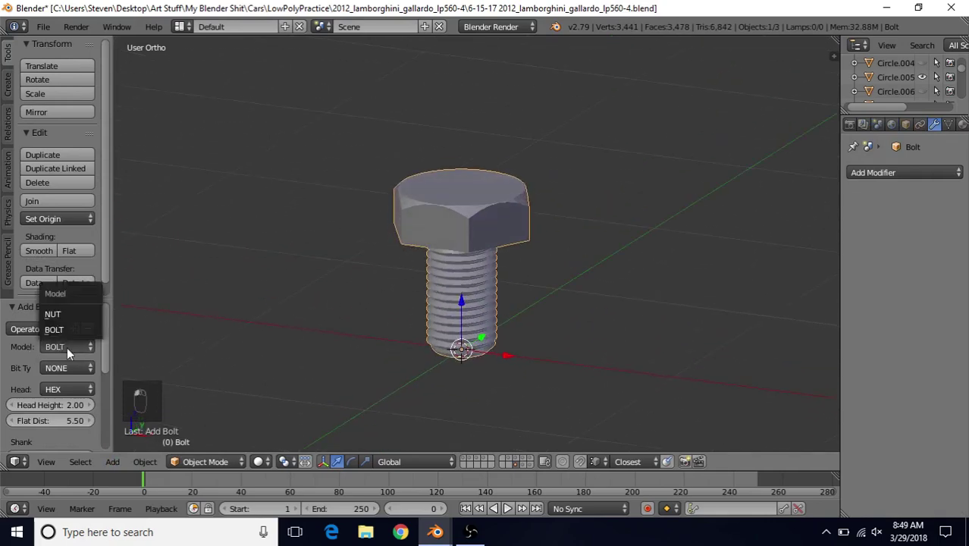
{"action": "left_click", "coordinate": [58, 315]}
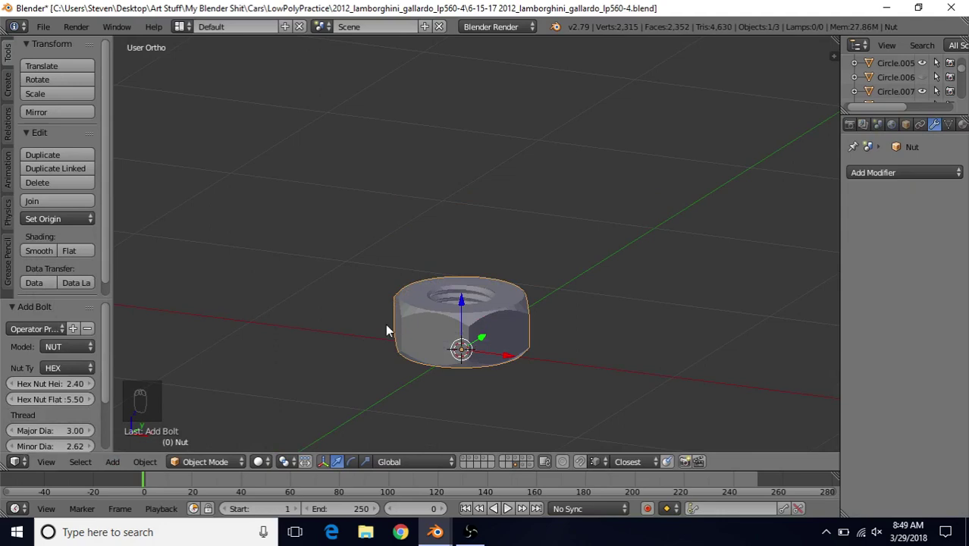
{"action": "scroll", "coordinate": [454, 296], "scroll_direction": "up", "scroll_amount": 4}
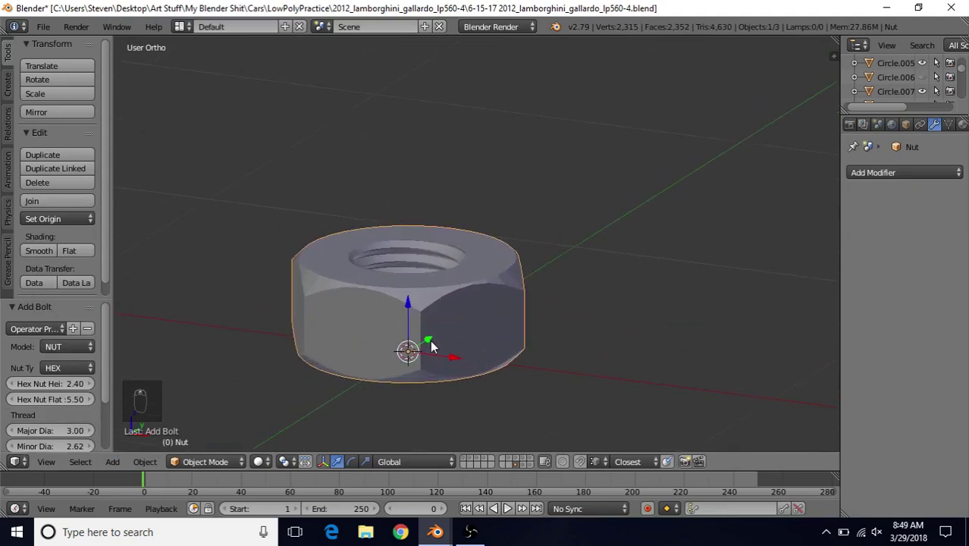
In Edit Mode, dissolve the horizontal edge loop around the nut's sides
{"action": "key", "text": "Tab"}
{"action": "middle_click_drag", "start_coordinate": [457, 339], "coordinate": [527, 323], "text": "shift"}
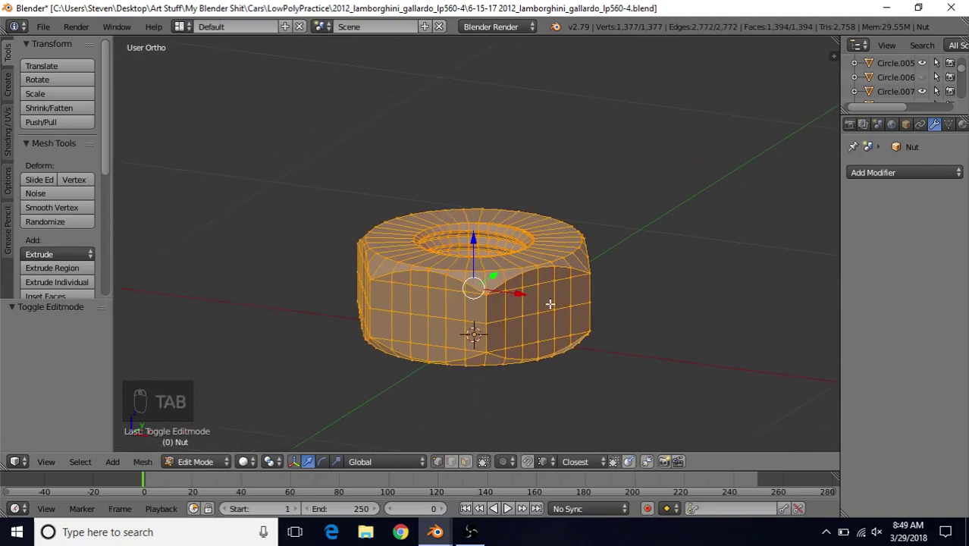
{"action": "right_click", "coordinate": [527, 319], "text": "alt"}
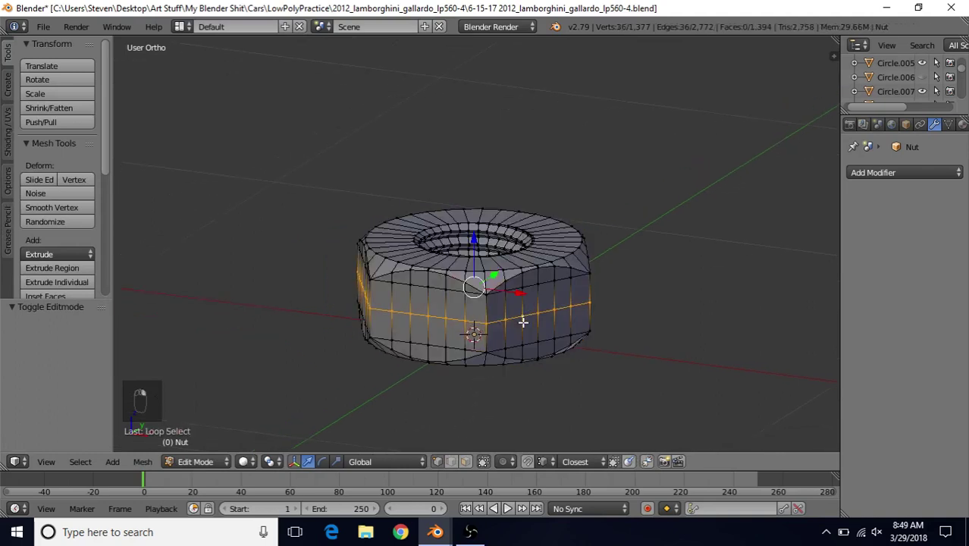
{"action": "key", "text": "Delete"}
{"action": "left_click", "coordinate": [485, 421]}
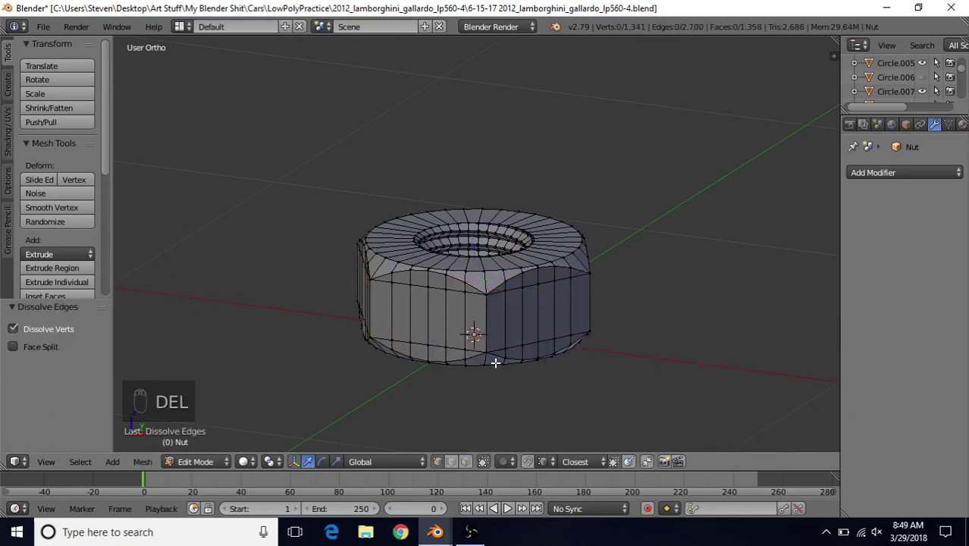
Select the upper right edge loop and orbit to view the nut from above
{"action": "middle_click_drag", "start_coordinate": [495, 363], "coordinate": [457, 340]}
{"action": "scroll", "coordinate": [459, 340], "scroll_direction": "up", "scroll_amount": 2}
{"action": "right_click", "coordinate": [484, 282], "text": "alt"}
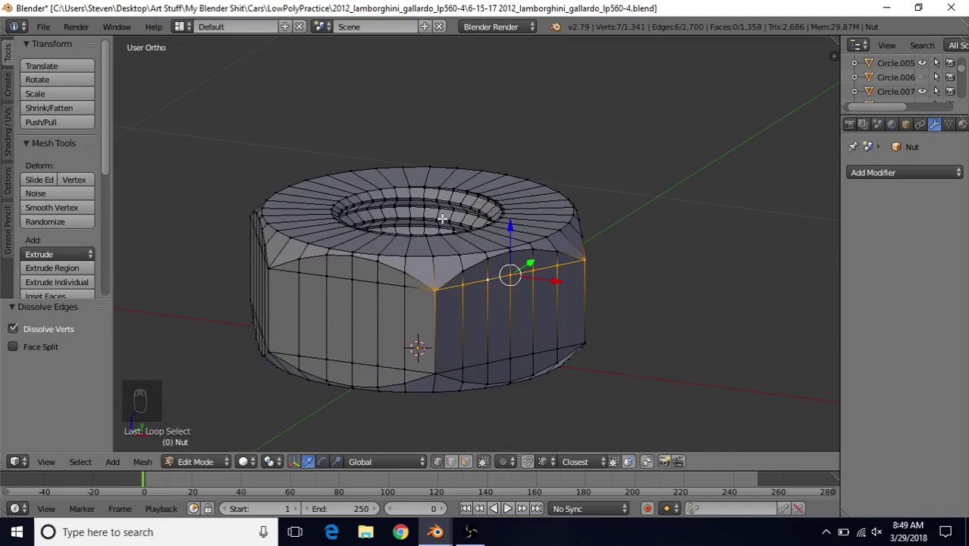
{"action": "scroll", "coordinate": [419, 357], "scroll_direction": "down", "scroll_amount": 2}
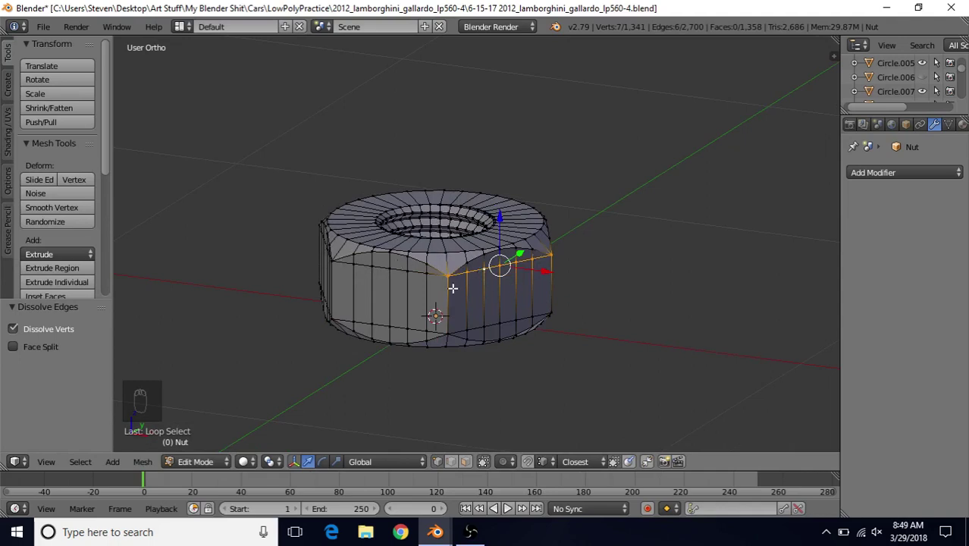
{"action": "middle_click_drag", "start_coordinate": [453, 292], "coordinate": [410, 228]}
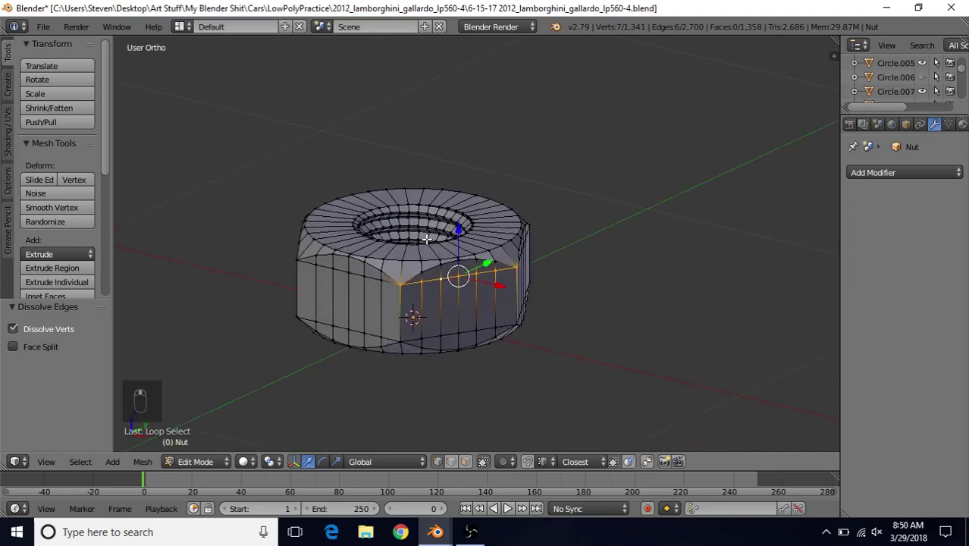
{"action": "scroll", "coordinate": [391, 195], "scroll_direction": "up", "scroll_amount": 2}
{"action": "middle_click_drag", "start_coordinate": [433, 267], "coordinate": [438, 319]}
In top wireframe view, box-select the inner thread ring and delete its vertices, leaving 204 vertices
{"action": "key", "text": "KP_7"}
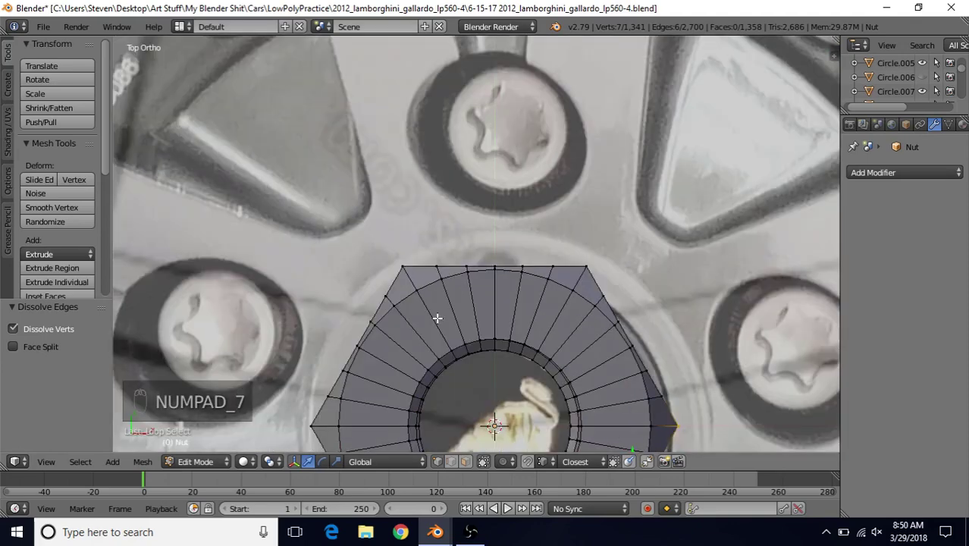
{"action": "key", "text": "z"}
{"action": "middle_click_drag", "start_coordinate": [495, 346], "coordinate": [474, 177], "text": "shift"}
{"action": "right_click", "coordinate": [422, 206]}
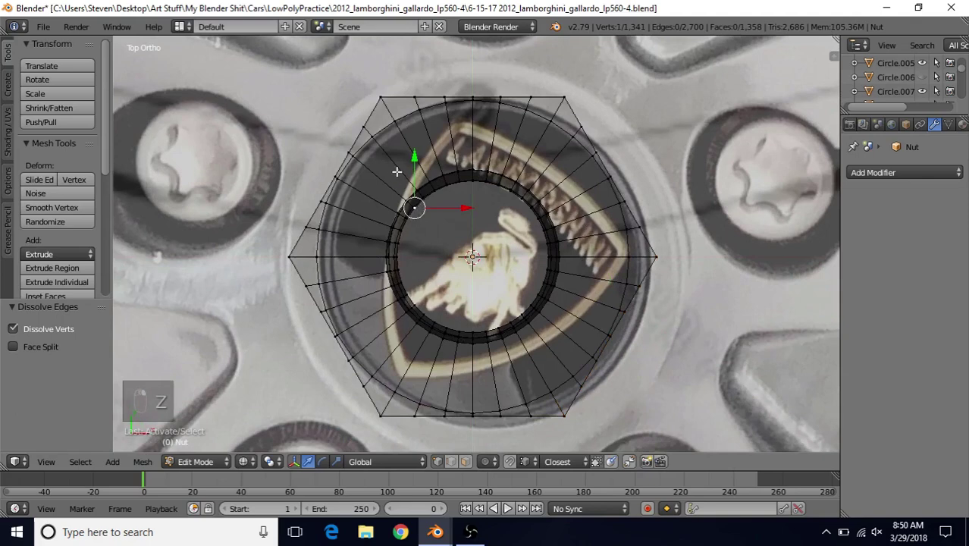
{"action": "key", "text": "b"}
{"action": "left_click_drag", "start_coordinate": [375, 160], "coordinate": [568, 354]}
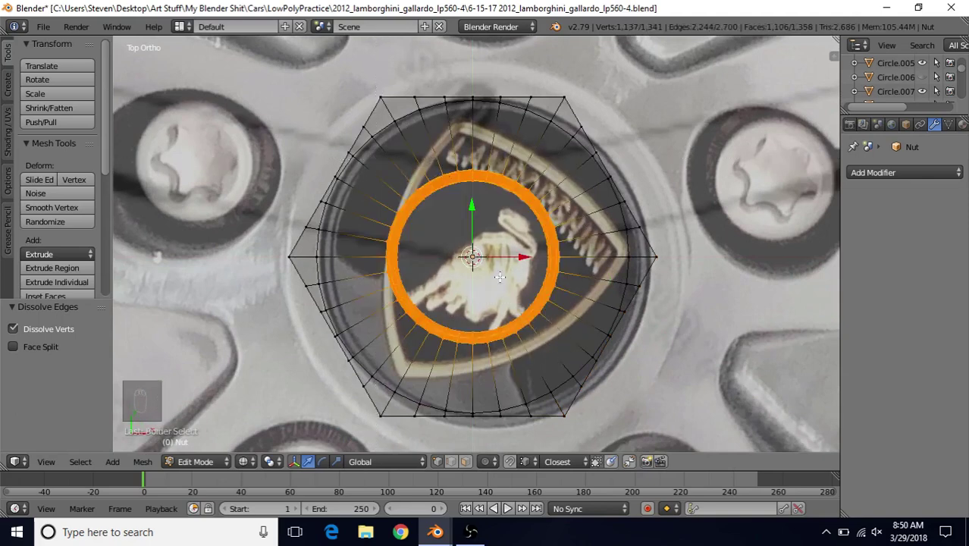
{"action": "key", "text": "Delete"}
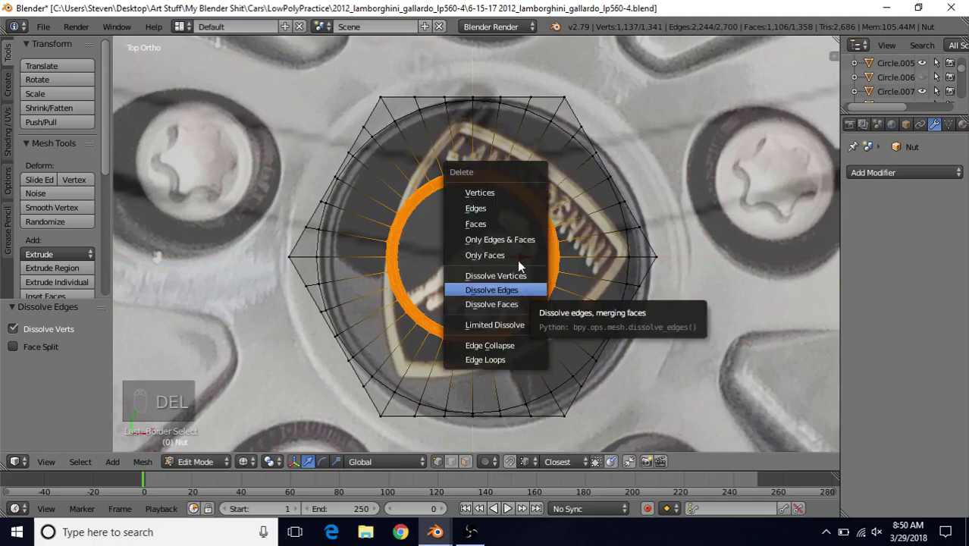
{"action": "left_click", "coordinate": [499, 192]}
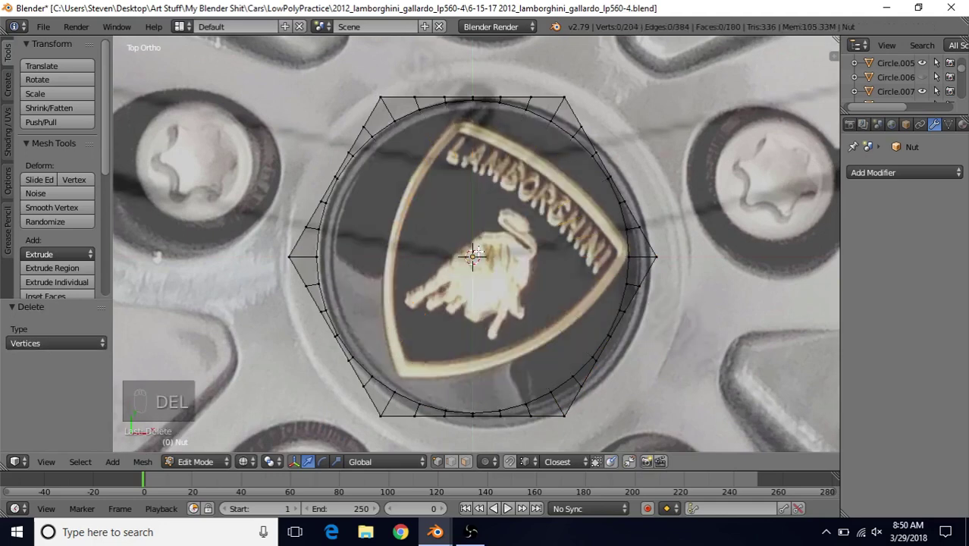
{"action": "scroll", "coordinate": [487, 267], "scroll_direction": "down", "scroll_amount": 4}
Return to solid shading and select the edges outlining the front sixth segment
{"action": "key", "text": "z"}
{"action": "middle_click_drag", "start_coordinate": [487, 268], "coordinate": [493, 158]}
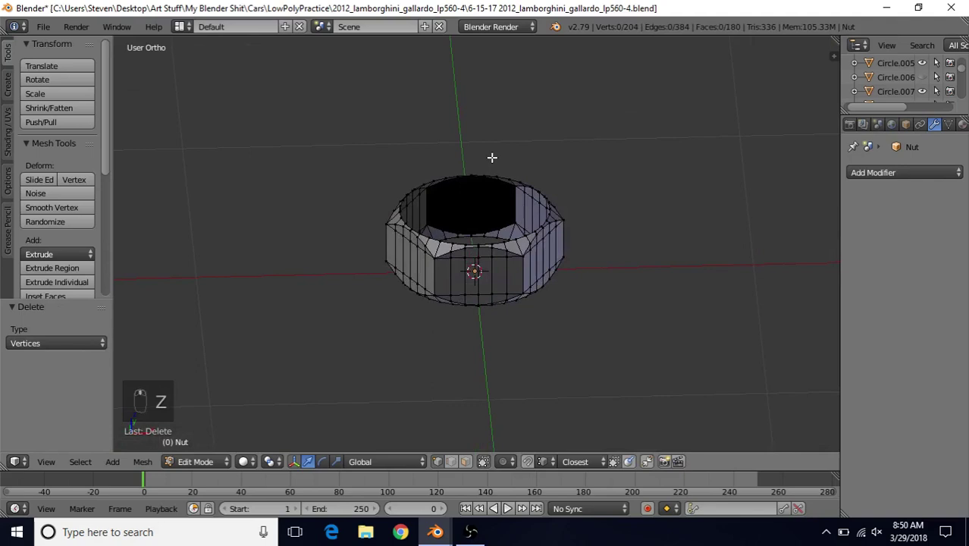
{"action": "scroll", "coordinate": [483, 245], "scroll_direction": "up", "scroll_amount": 3}
{"action": "middle_click_drag", "start_coordinate": [483, 245], "coordinate": [457, 253]}
{"action": "right_click", "coordinate": [428, 254], "text": "alt"}
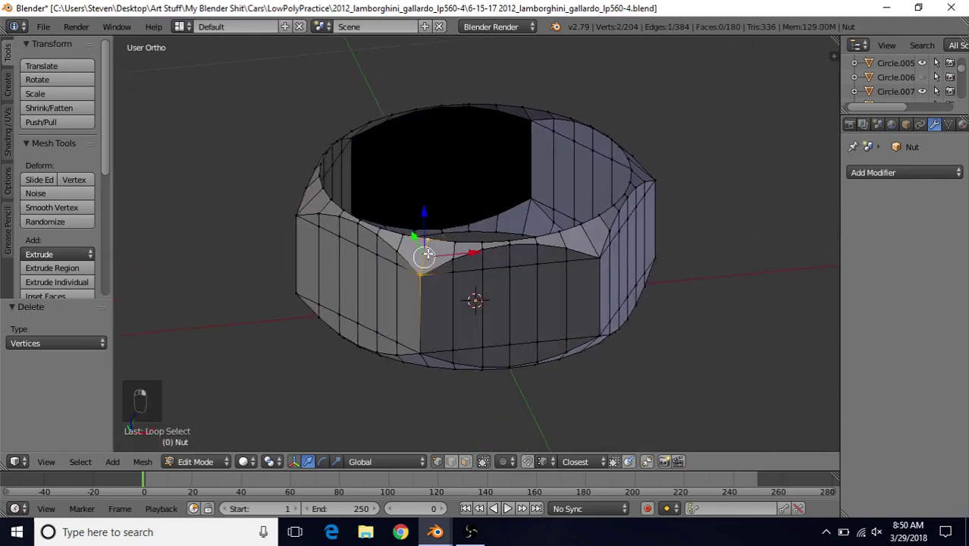
{"action": "right_click", "coordinate": [422, 325], "text": "shift"}
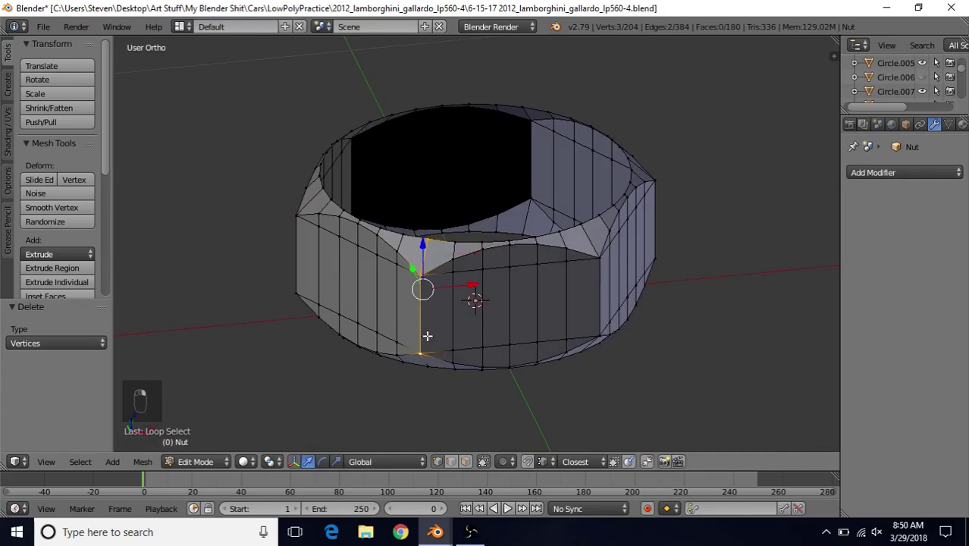
{"action": "middle_click_drag", "start_coordinate": [427, 336], "coordinate": [467, 248]}
{"action": "right_click", "coordinate": [430, 203], "text": "shift"}
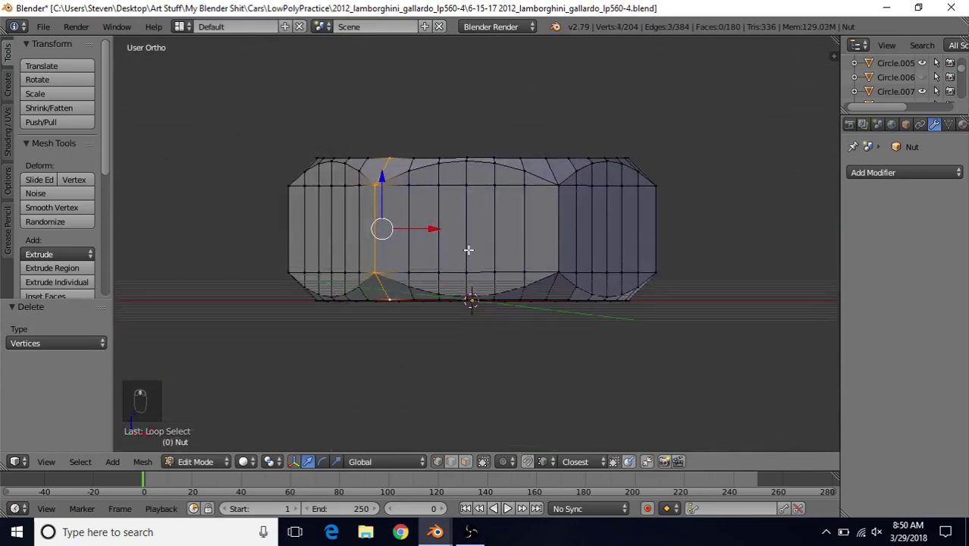
{"action": "right_click", "coordinate": [561, 223], "text": "shift"}
{"action": "right_click", "coordinate": [550, 173], "text": "shift"}
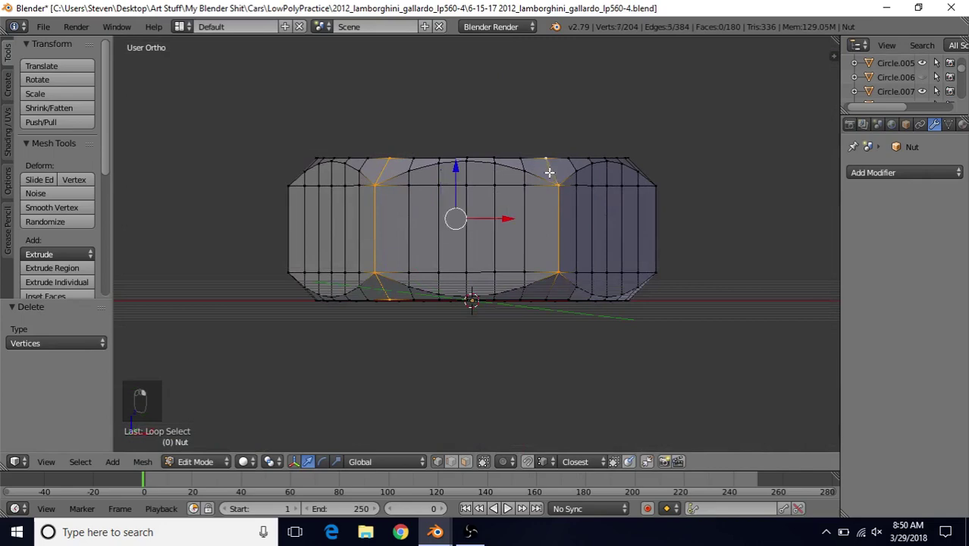
{"action": "right_click", "coordinate": [545, 296], "text": "shift"}
Hide the selected front segment
{"action": "middle_click_drag", "start_coordinate": [547, 293], "coordinate": [552, 224]}
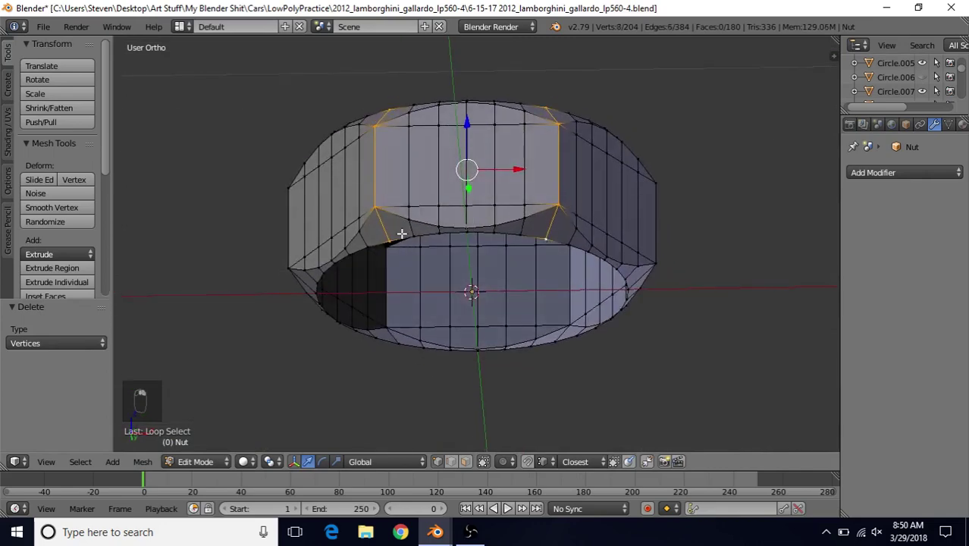
{"action": "middle_click_drag", "start_coordinate": [374, 188], "coordinate": [379, 249]}
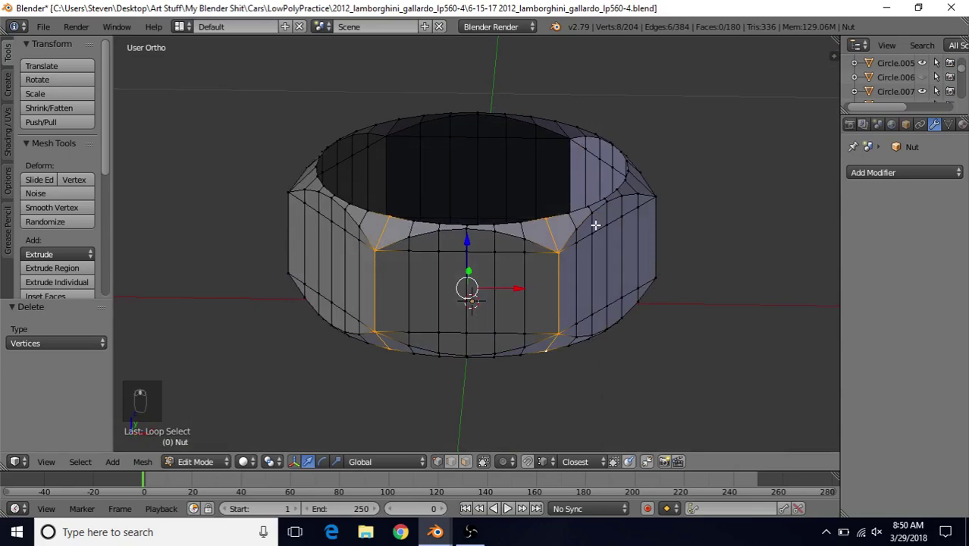
{"action": "middle_click_drag", "start_coordinate": [552, 322], "coordinate": [547, 297]}
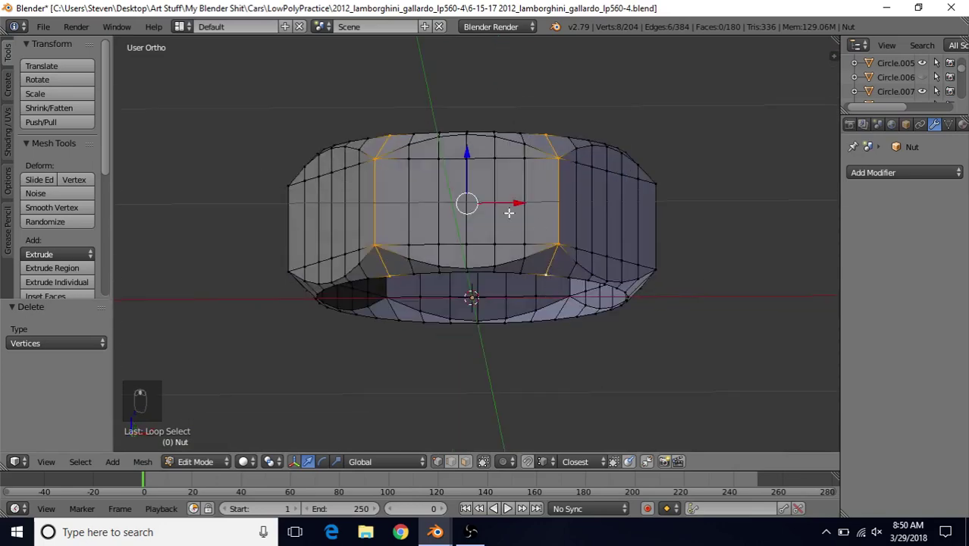
{"action": "middle_click_drag", "start_coordinate": [509, 213], "coordinate": [510, 278]}
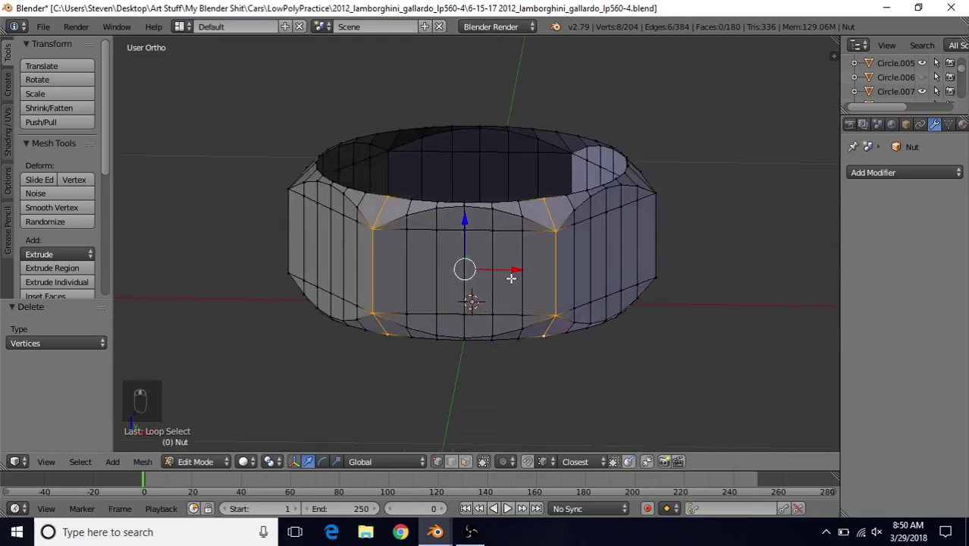
{"action": "key", "text": "h"}
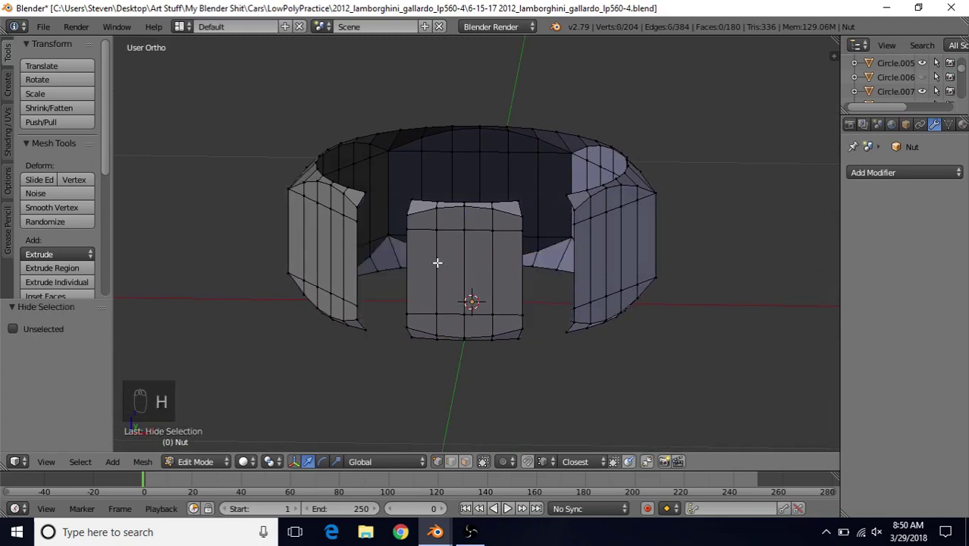
Select the linked remaining ring, delete its vertices, and reveal the front segment
{"action": "right_click", "coordinate": [609, 292]}
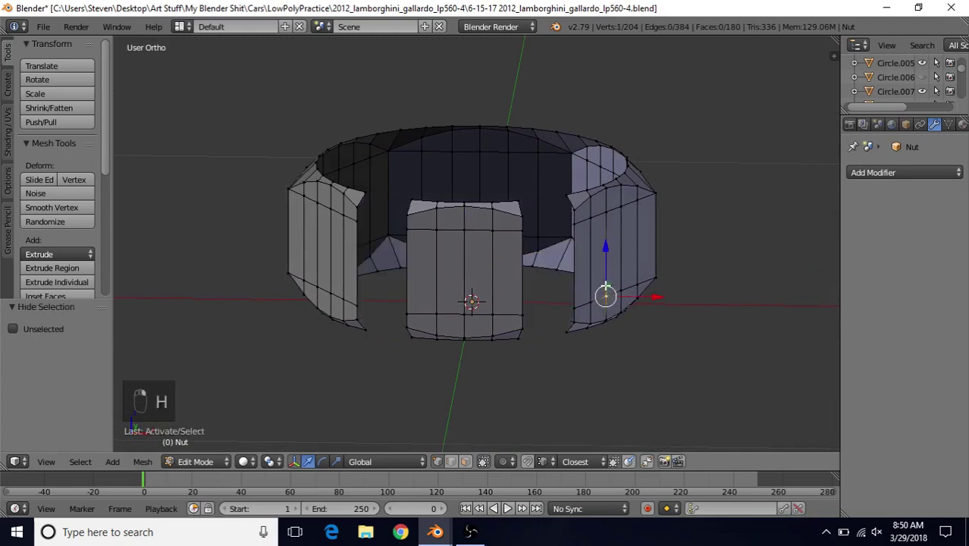
{"action": "key", "text": "ctrl+l"}
{"action": "key", "text": "Delete"}
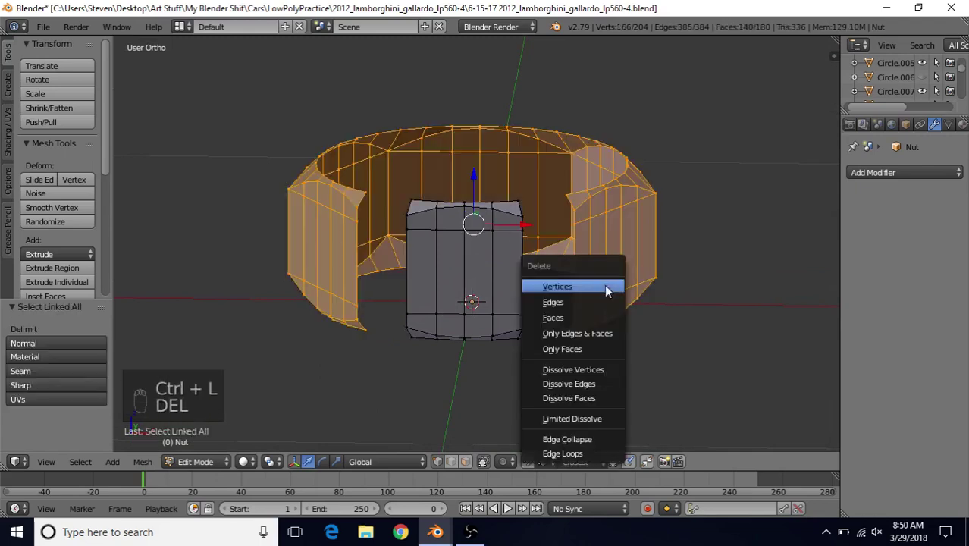
{"action": "left_click", "coordinate": [605, 284]}
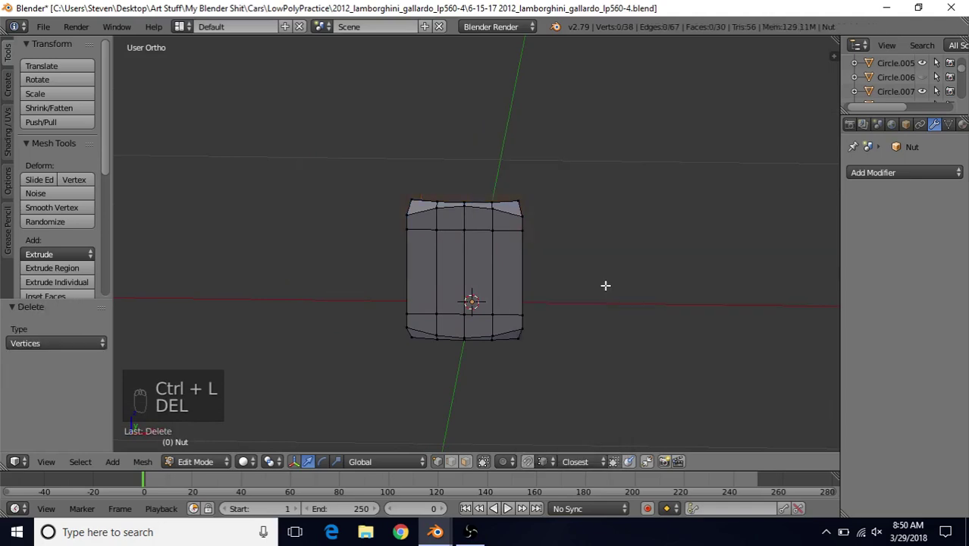
{"action": "key", "text": "alt+h"}
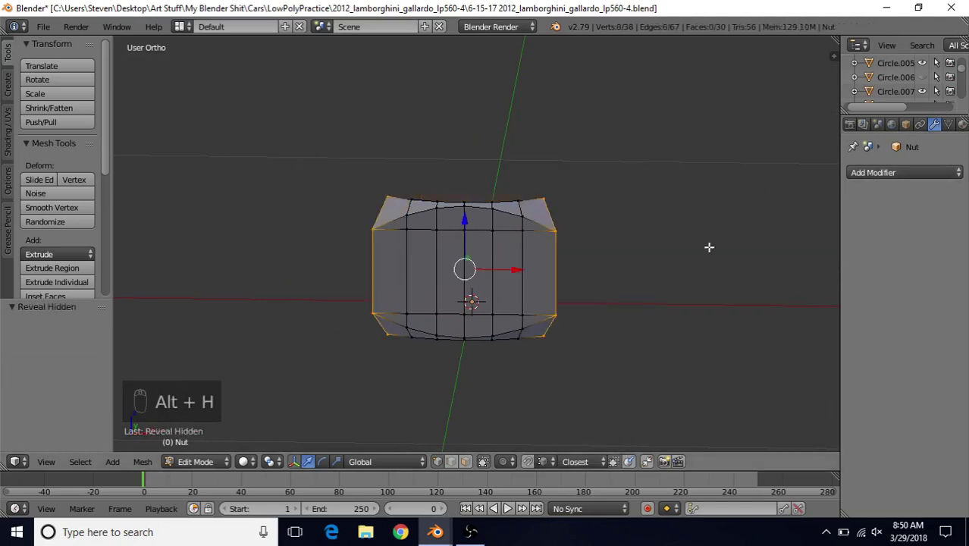
Add an Array modifier: count 6, Object Offset instead of Relative, Merge and First Last on
{"action": "middle_click_drag", "start_coordinate": [709, 247], "coordinate": [725, 229]}
{"action": "left_click", "coordinate": [857, 173]}
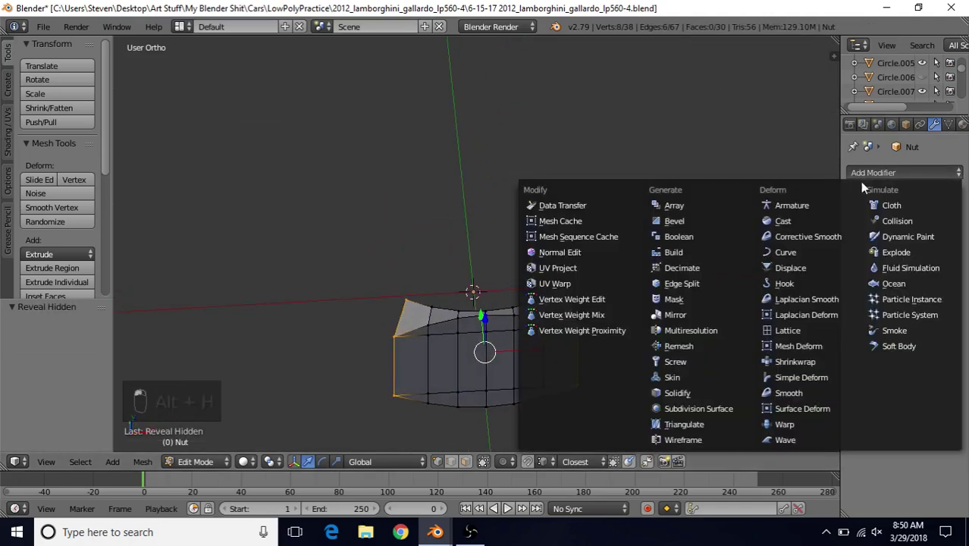
{"action": "left_click", "coordinate": [672, 207]}
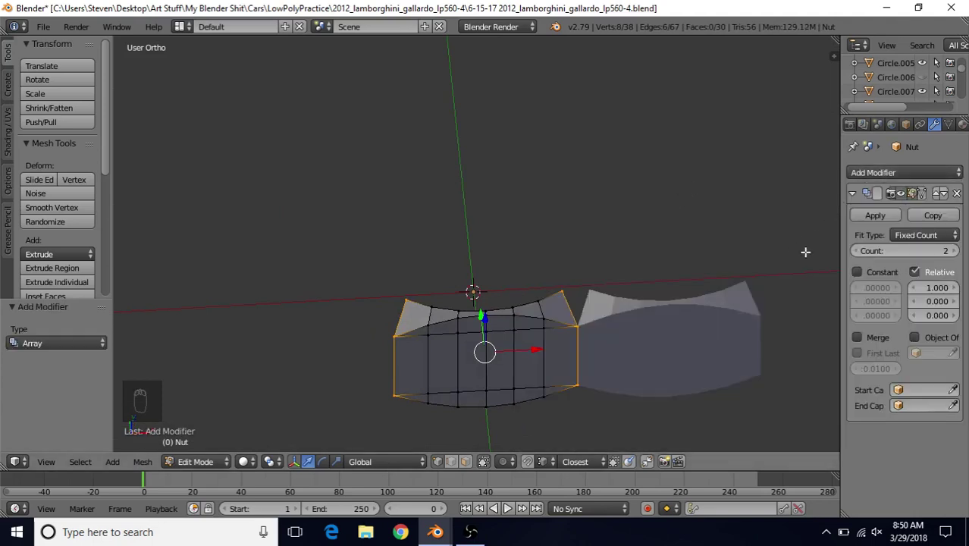
{"action": "left_click", "coordinate": [902, 250]}
{"action": "type", "text": "6"}
{"action": "key", "text": "Return"}
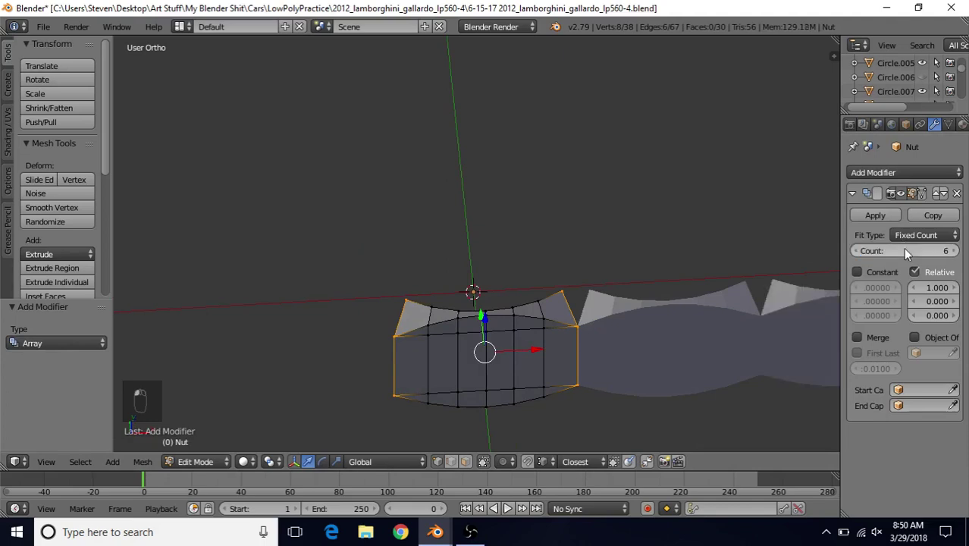
{"action": "left_click", "coordinate": [915, 272]}
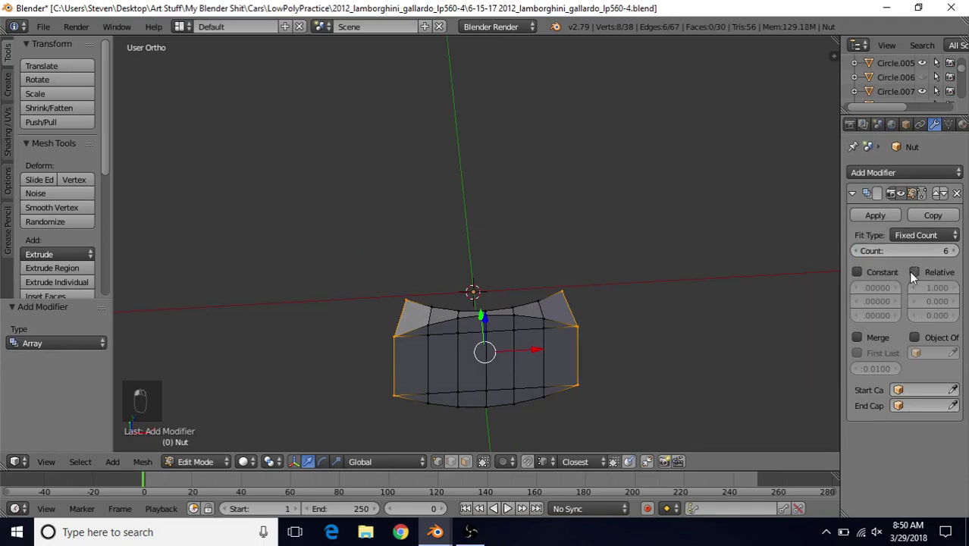
{"action": "left_click", "coordinate": [914, 338]}
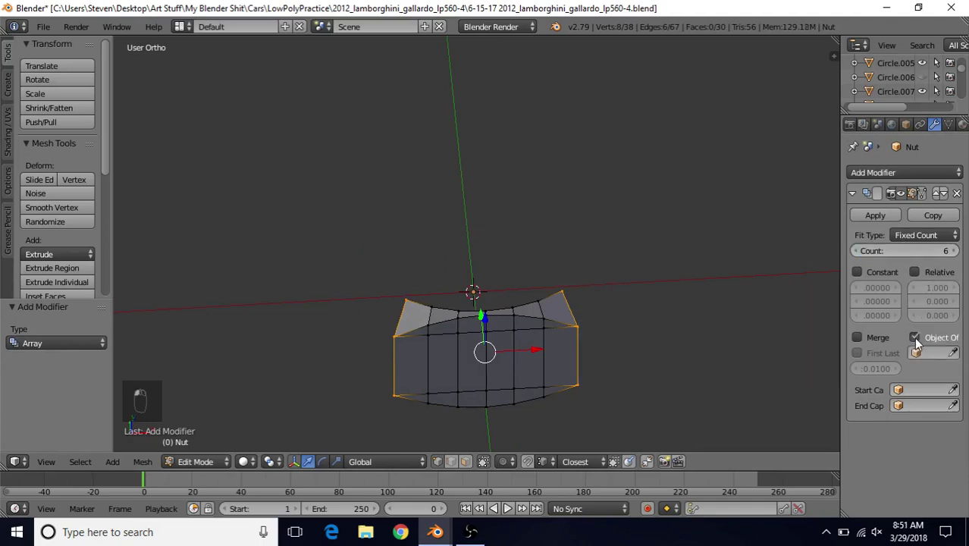
{"action": "left_click", "coordinate": [857, 337]}
{"action": "left_click", "coordinate": [857, 353]}
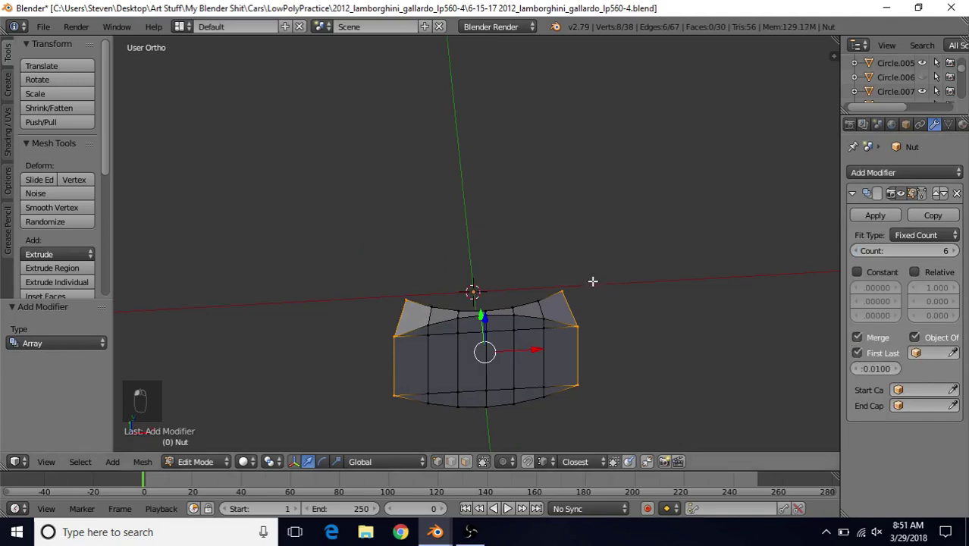
In Object Mode, add an Empty and rotate it 60° about Z
{"action": "key", "text": "Tab"}
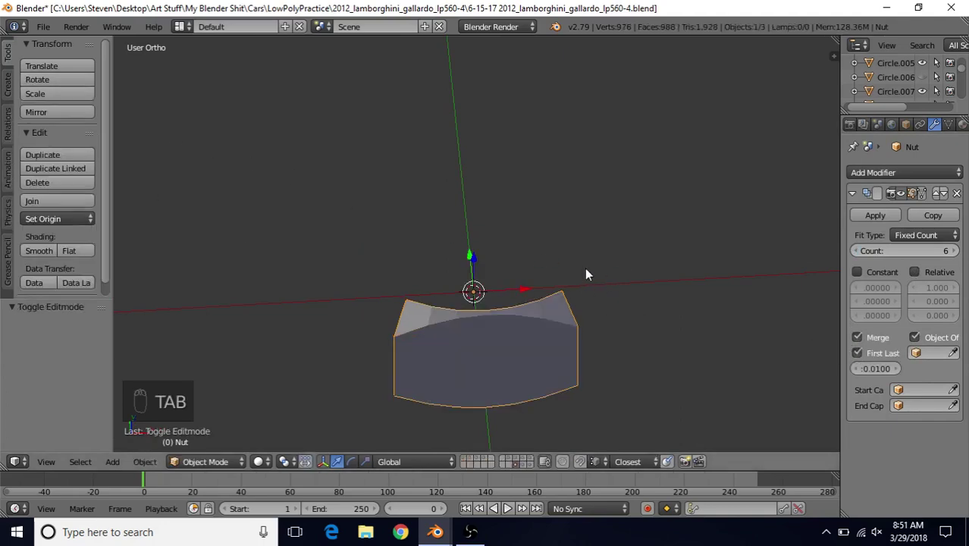
{"action": "left_click", "coordinate": [8, 85]}
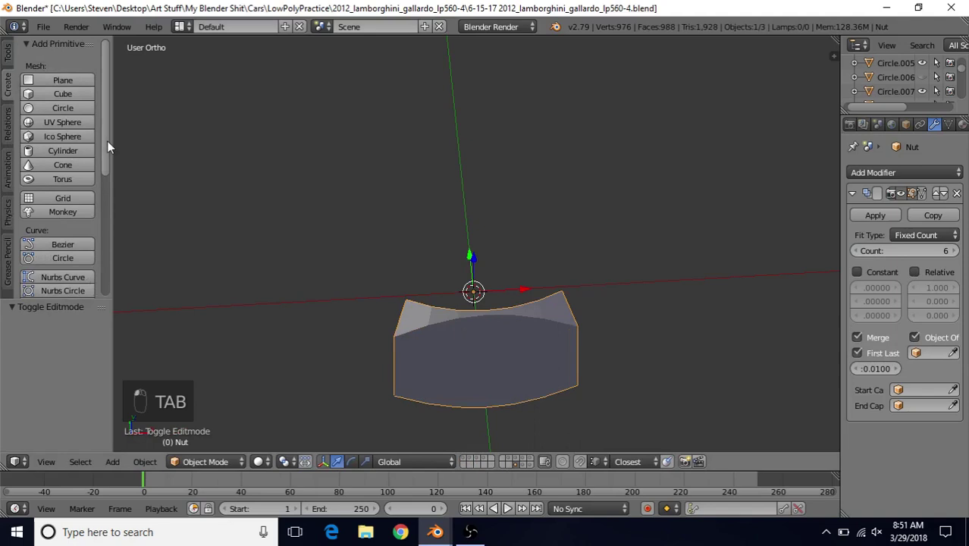
{"action": "left_click_drag", "start_coordinate": [107, 147], "coordinate": [112, 280]}
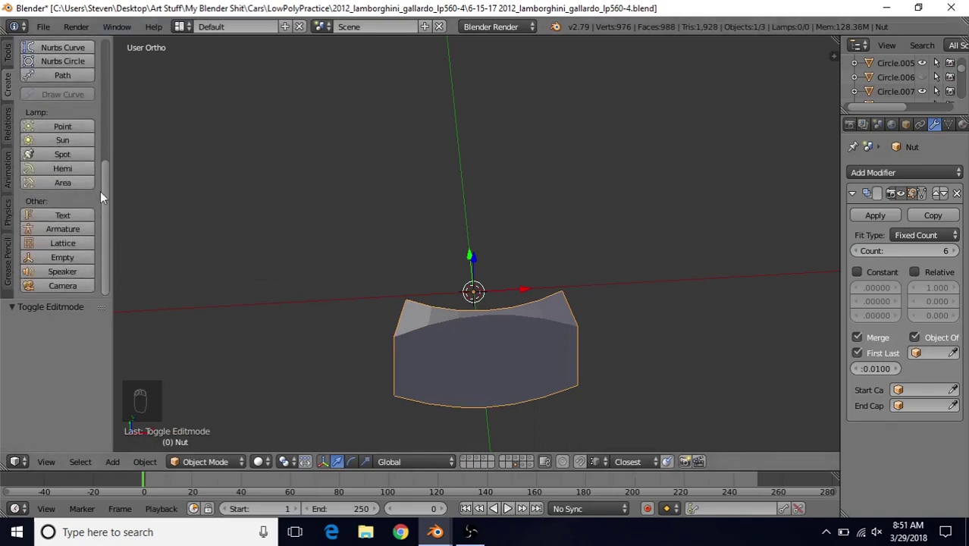
{"action": "left_click", "coordinate": [71, 258]}
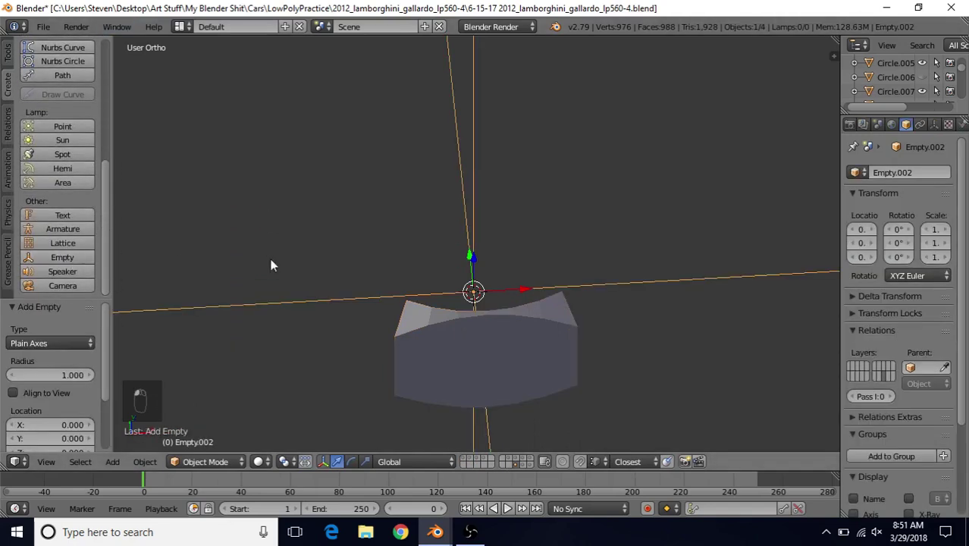
{"action": "type", "text": "r"}
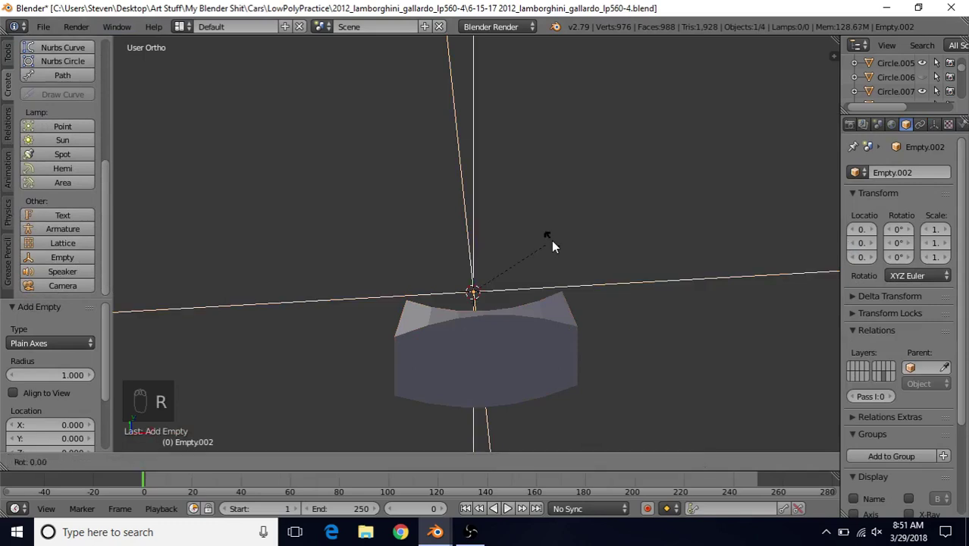
{"action": "type", "text": "z"}
{"action": "type", "text": "60"}
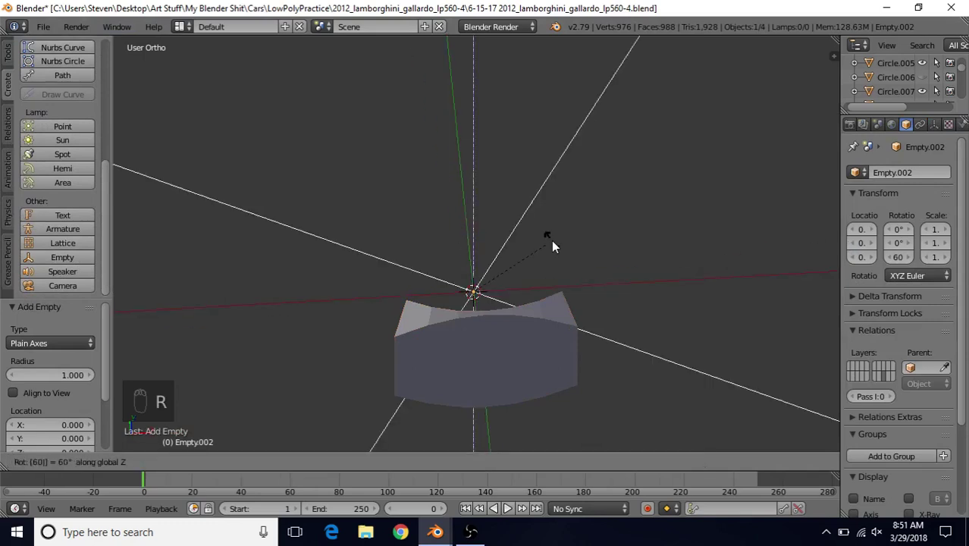
{"action": "key", "text": "Return"}
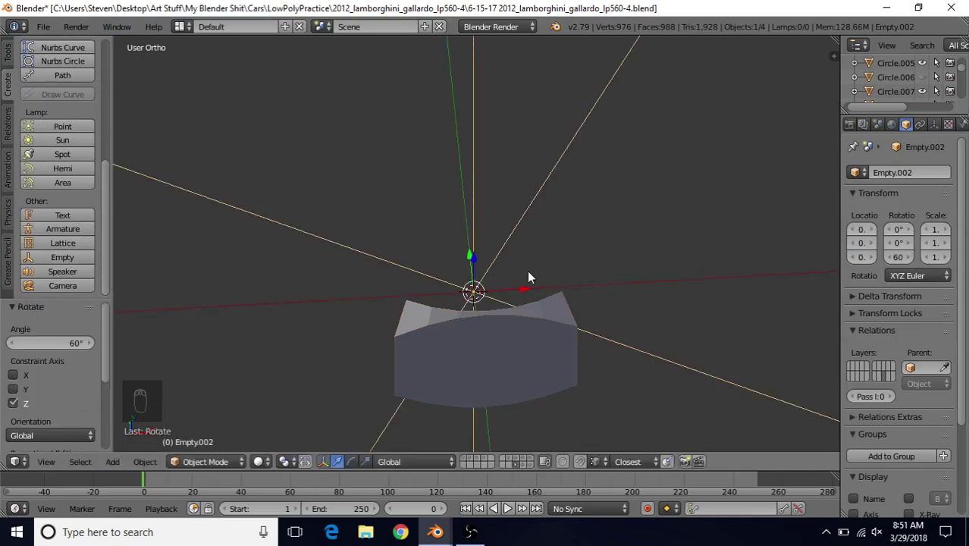
Set Empty.002 as the Array's offset object, then hide the empty
{"action": "scroll", "coordinate": [527, 270], "scroll_direction": "down", "scroll_amount": 1}
{"action": "right_click", "coordinate": [522, 317]}
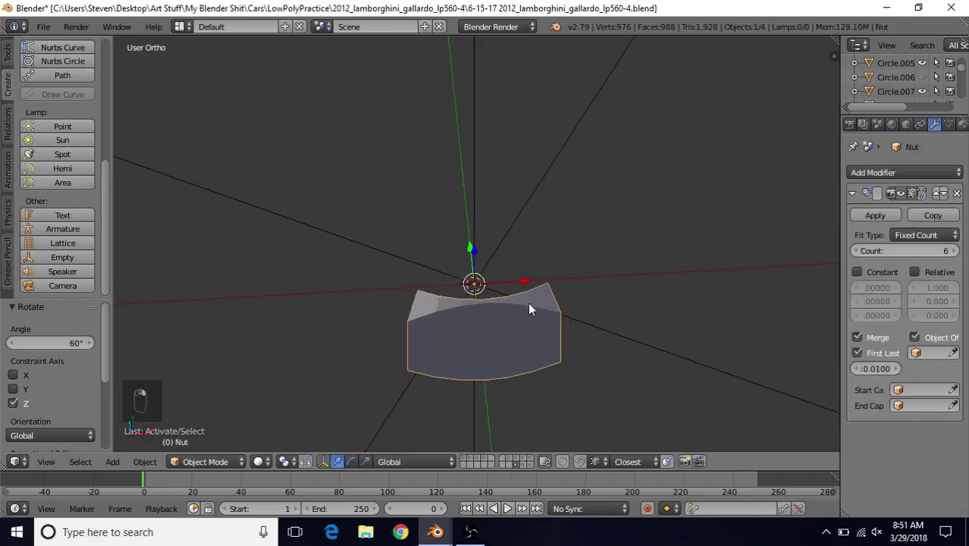
{"action": "left_click", "coordinate": [954, 352]}
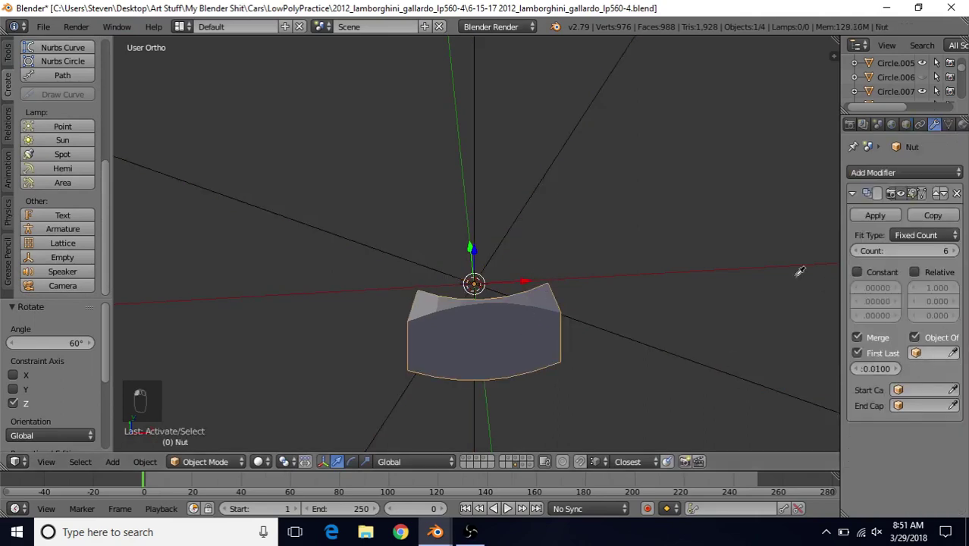
{"action": "left_click", "coordinate": [557, 157]}
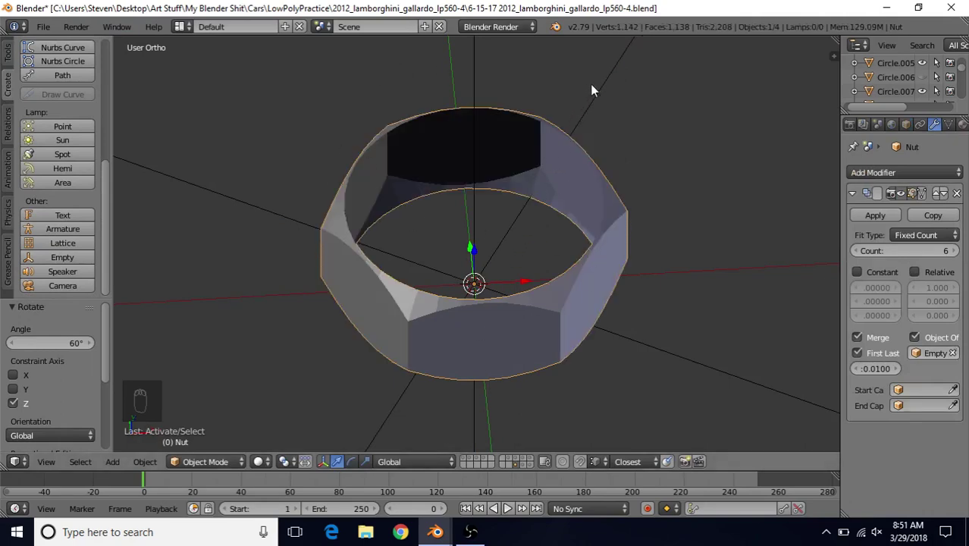
{"action": "right_click", "coordinate": [614, 82]}
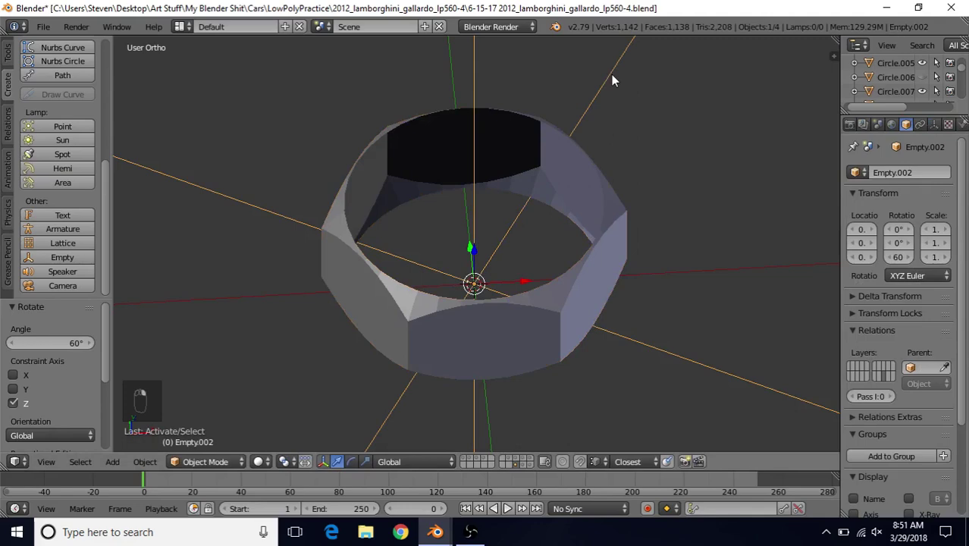
{"action": "key", "text": "h"}
{"action": "right_click", "coordinate": [581, 322]}
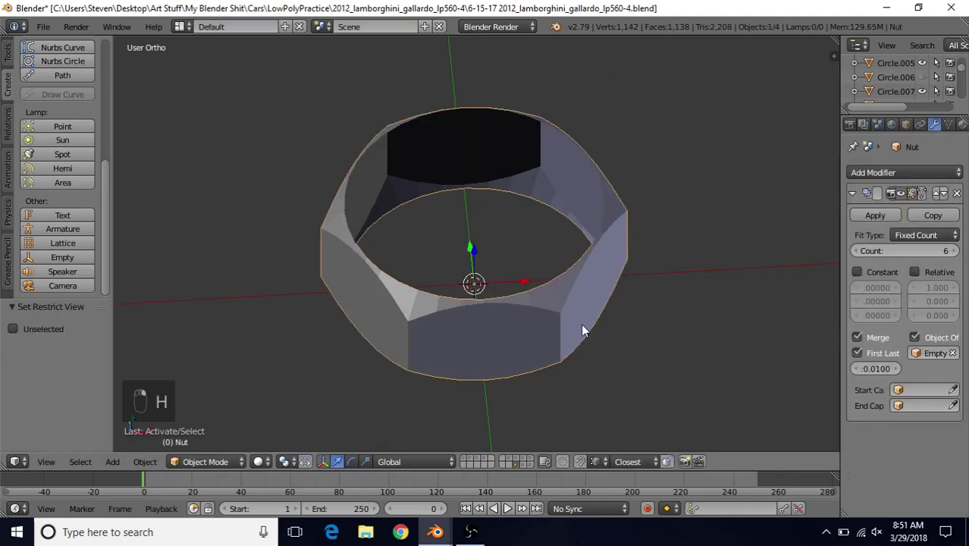
In Edit Mode, dissolve the front face's top and bottom edge loops
{"action": "middle_click_drag", "start_coordinate": [581, 323], "coordinate": [567, 231]}
{"action": "key", "text": "Tab"}
{"action": "right_click", "coordinate": [521, 205], "text": "alt"}
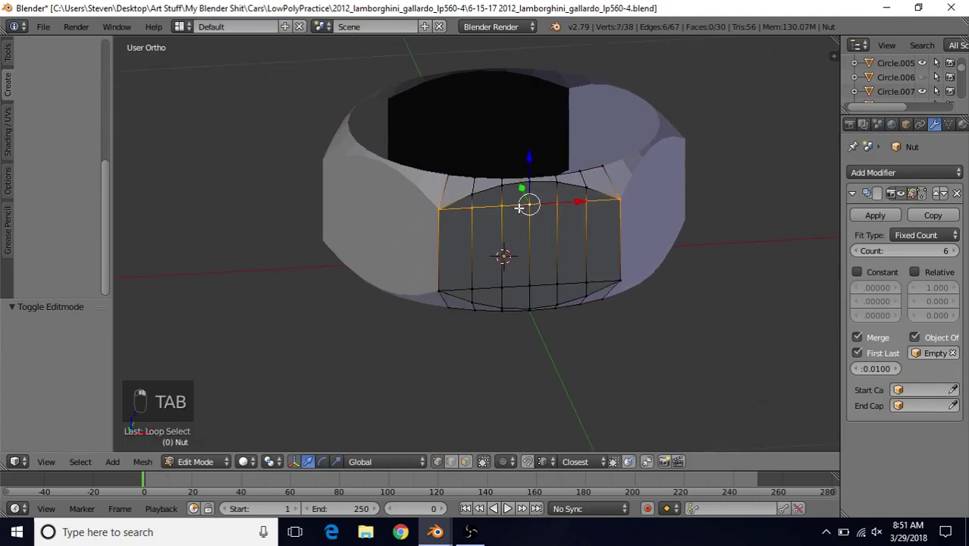
{"action": "key", "text": "Delete"}
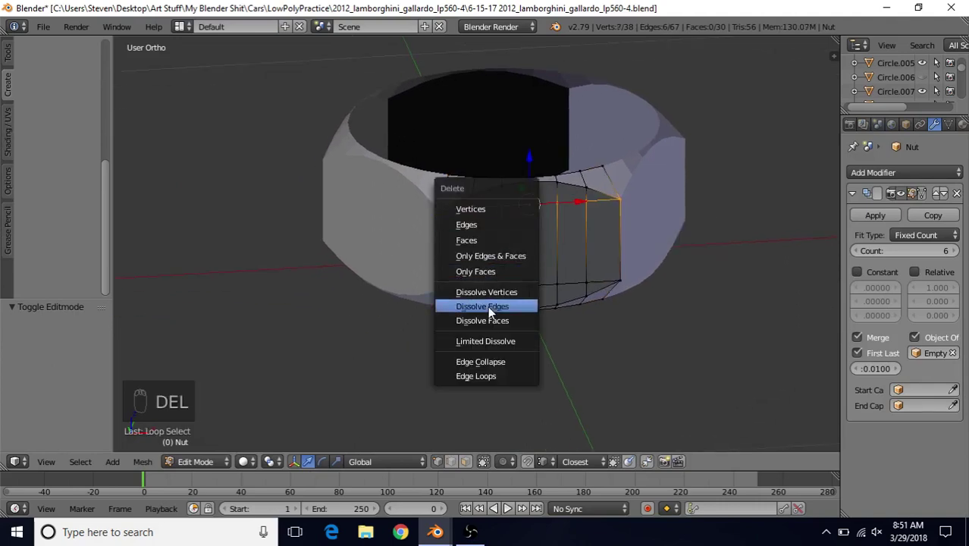
{"action": "left_click", "coordinate": [485, 306]}
{"action": "right_click", "coordinate": [547, 285], "text": "alt"}
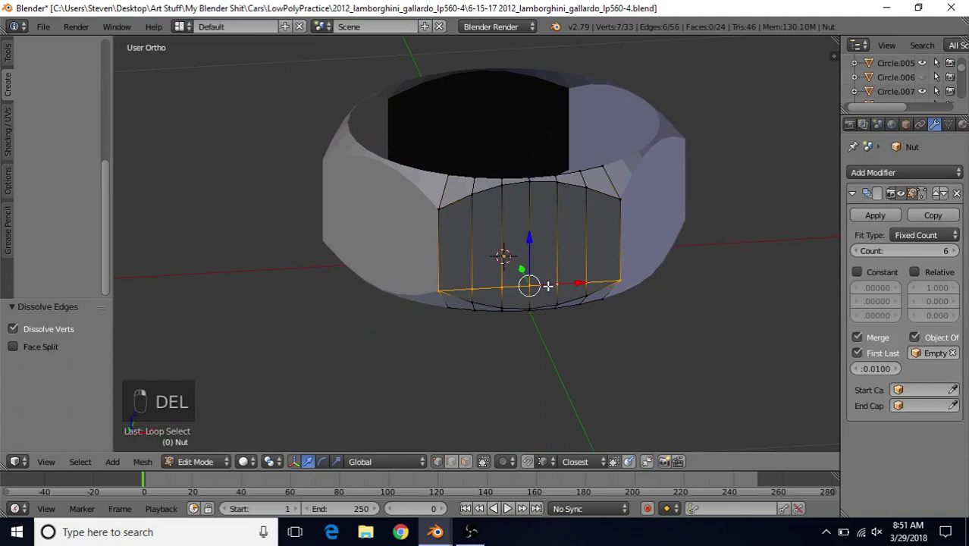
{"action": "key", "text": "Delete"}
{"action": "left_click", "coordinate": [548, 289]}
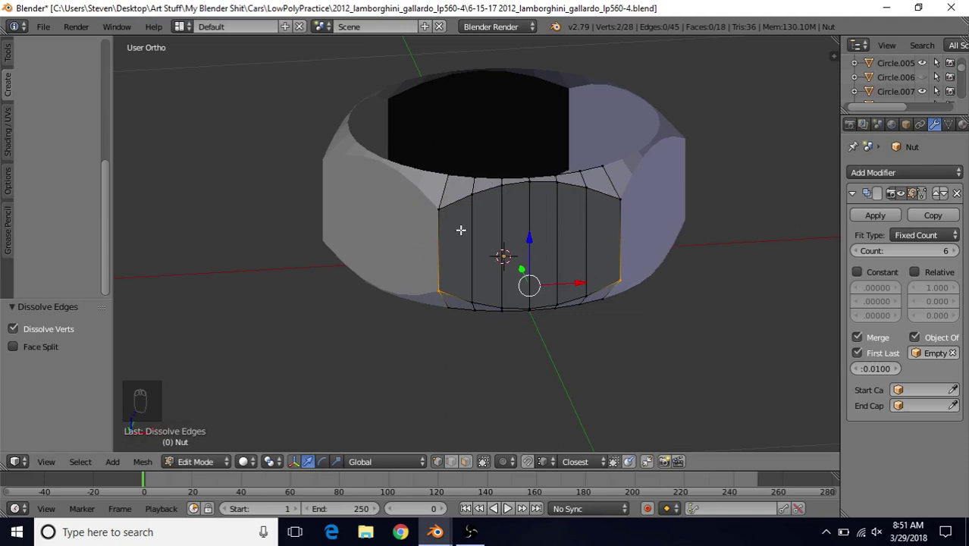
{"action": "middle_click_drag", "start_coordinate": [462, 229], "coordinate": [501, 191], "text": "shift"}
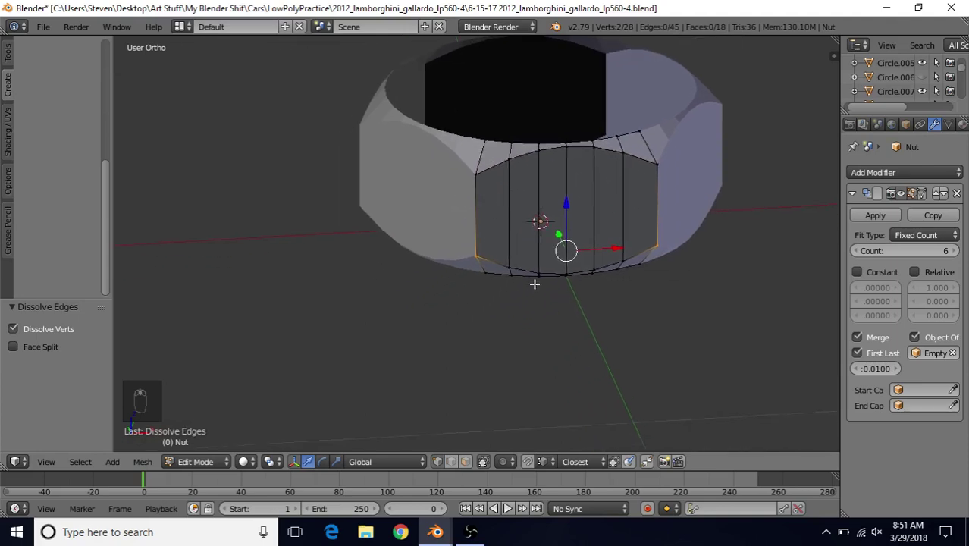
{"action": "middle_click_drag", "start_coordinate": [535, 284], "coordinate": [515, 344], "text": "shift"}
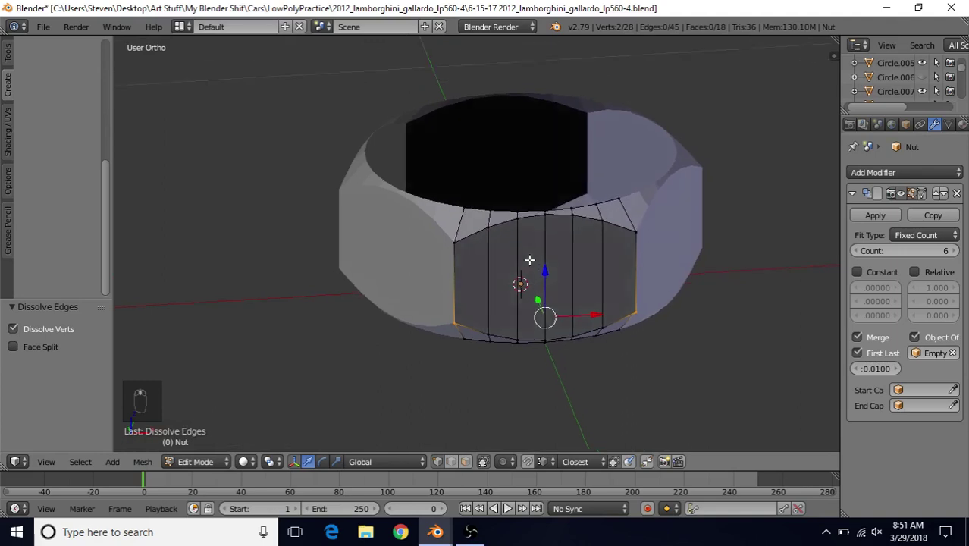
{"action": "middle_click_drag", "start_coordinate": [529, 260], "coordinate": [527, 265]}
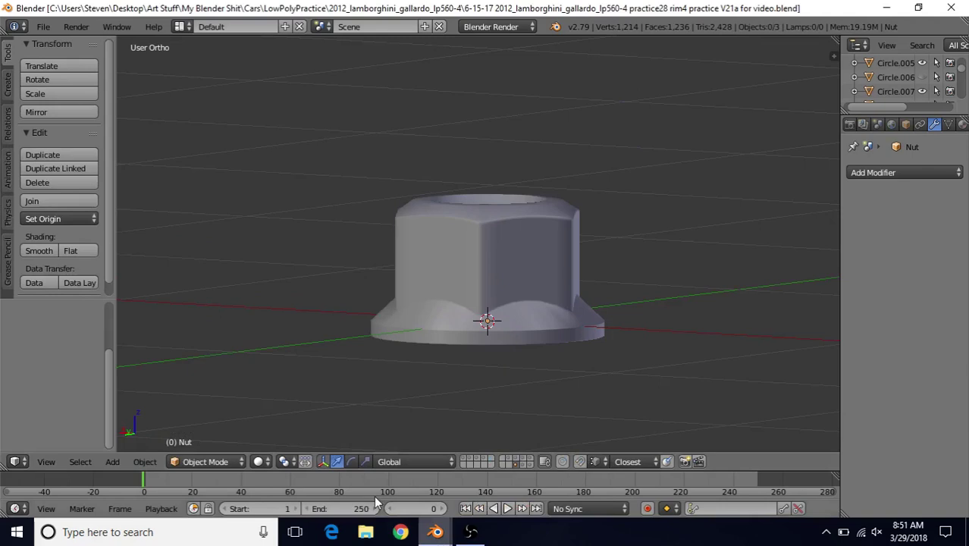
{"action": "middle_click_drag", "start_coordinate": [436, 321], "coordinate": [443, 298]}
{"action": "scroll", "coordinate": [443, 300], "scroll_direction": "up", "scroll_amount": 2}
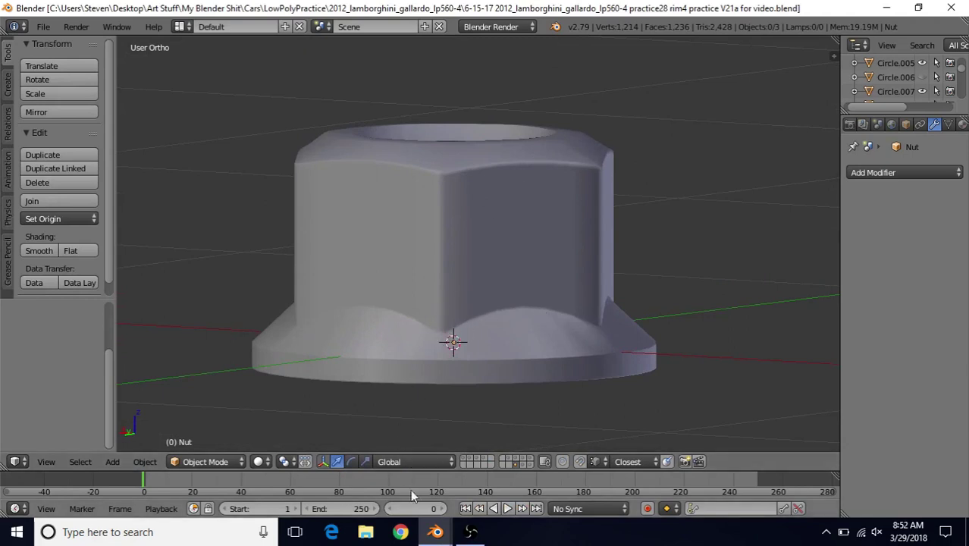
{"action": "mouse_move", "coordinate": [435, 532]}
{"action": "left_click", "coordinate": [493, 474]}
{"action": "middle_click_drag", "start_coordinate": [505, 381], "coordinate": [513, 277]}
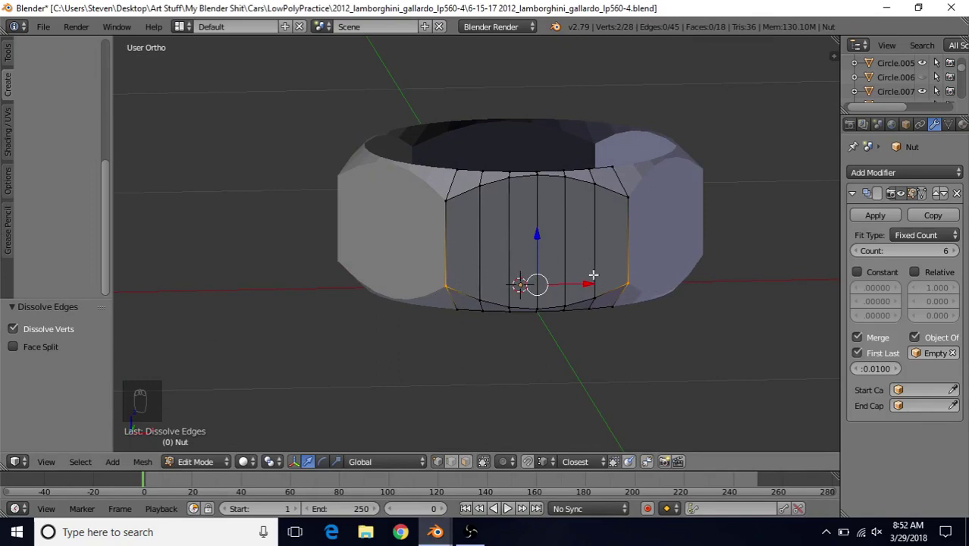
Flip the lower front loop with a Z scale of -1 and raise it slightly
{"action": "middle_click_drag", "start_coordinate": [493, 288], "coordinate": [513, 254]}
{"action": "scroll", "coordinate": [508, 264], "scroll_direction": "up", "scroll_amount": 2}
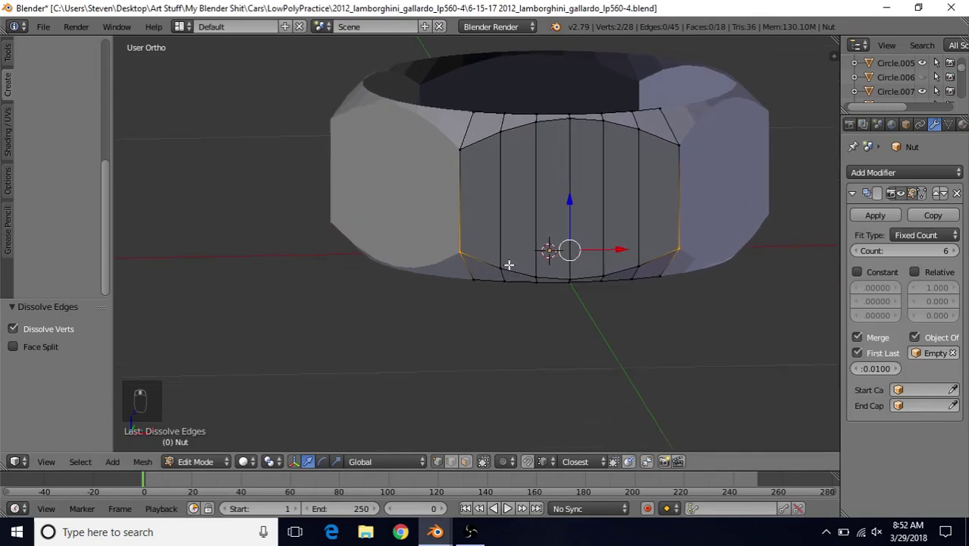
{"action": "right_click", "coordinate": [506, 267], "text": "alt"}
{"action": "key", "text": "s"}
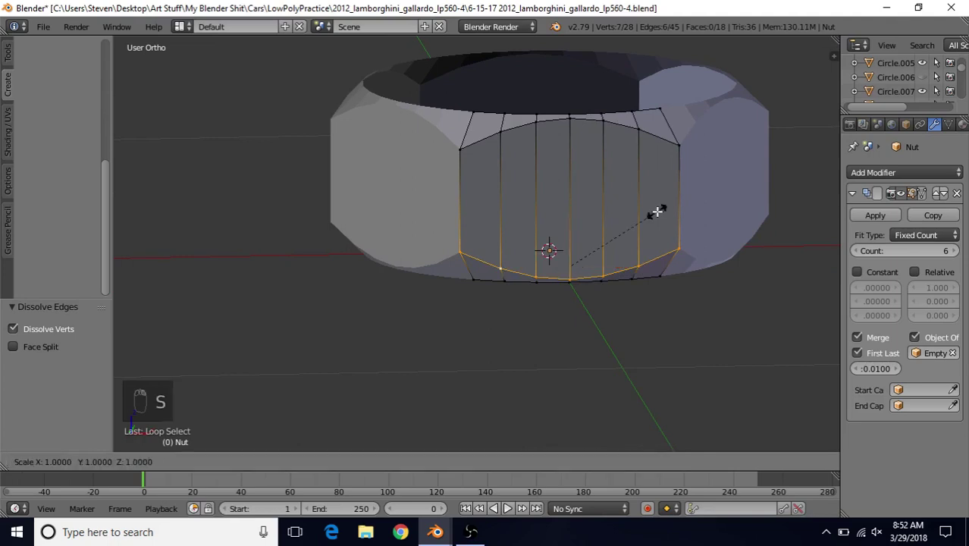
{"action": "type", "text": "z"}
{"action": "type", "text": "-1"}
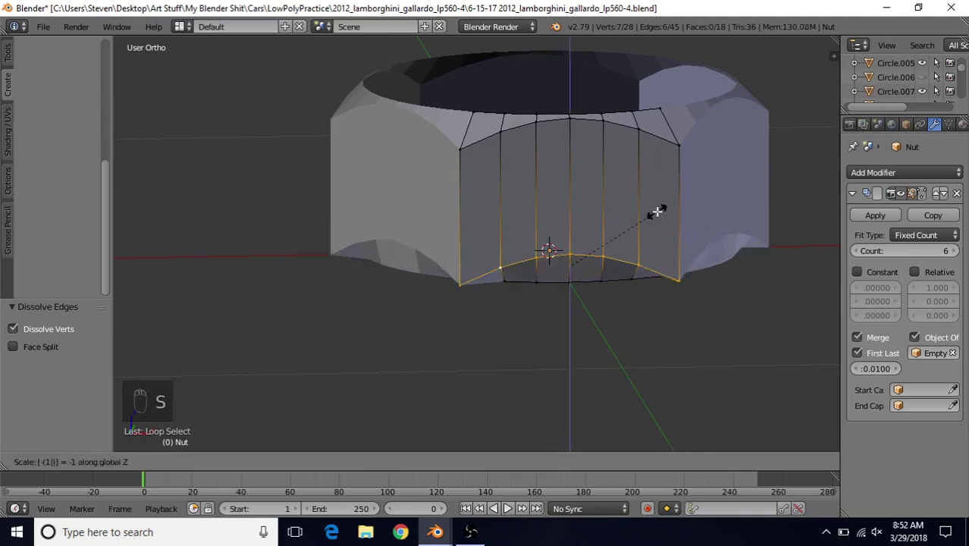
{"action": "left_click", "coordinate": [656, 211]}
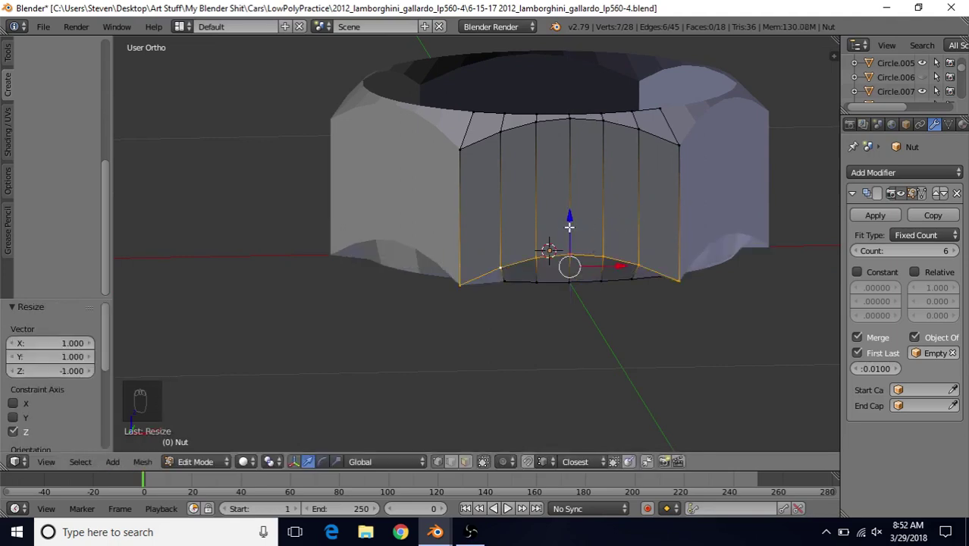
{"action": "left_click_drag", "start_coordinate": [570, 226], "coordinate": [571, 199]}
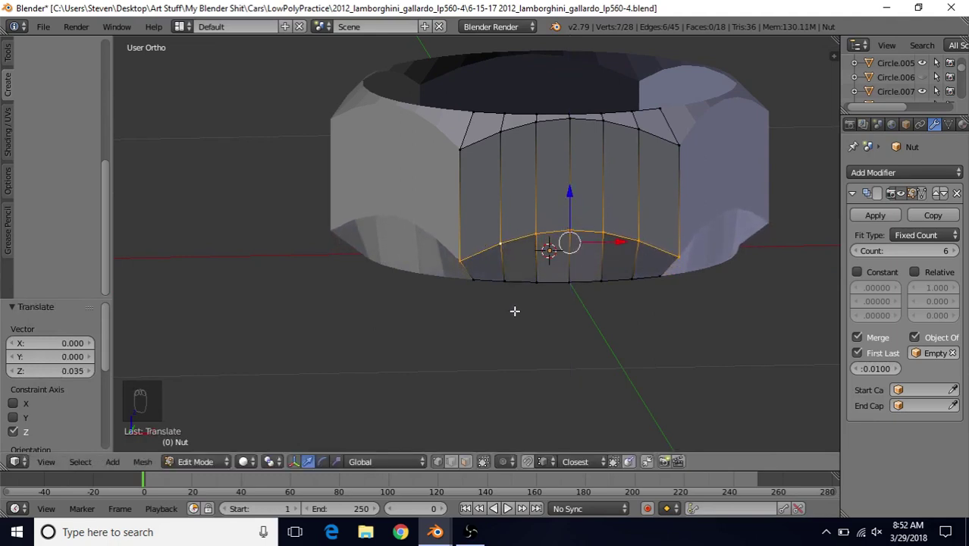
Scale the bottom loop 1.429 outward around the centred 3D cursor, excluding Z
{"action": "right_click", "coordinate": [525, 287], "text": "alt"}
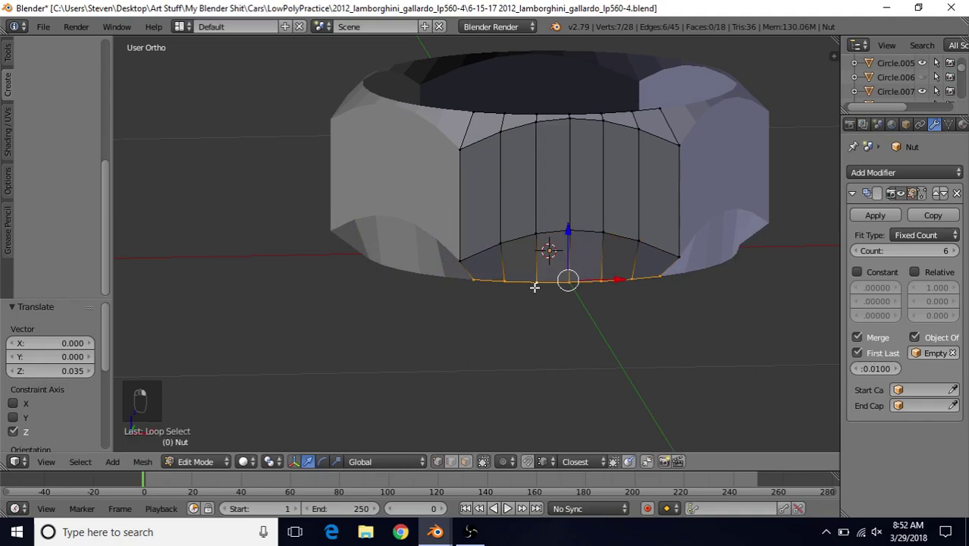
{"action": "left_click", "coordinate": [273, 465]}
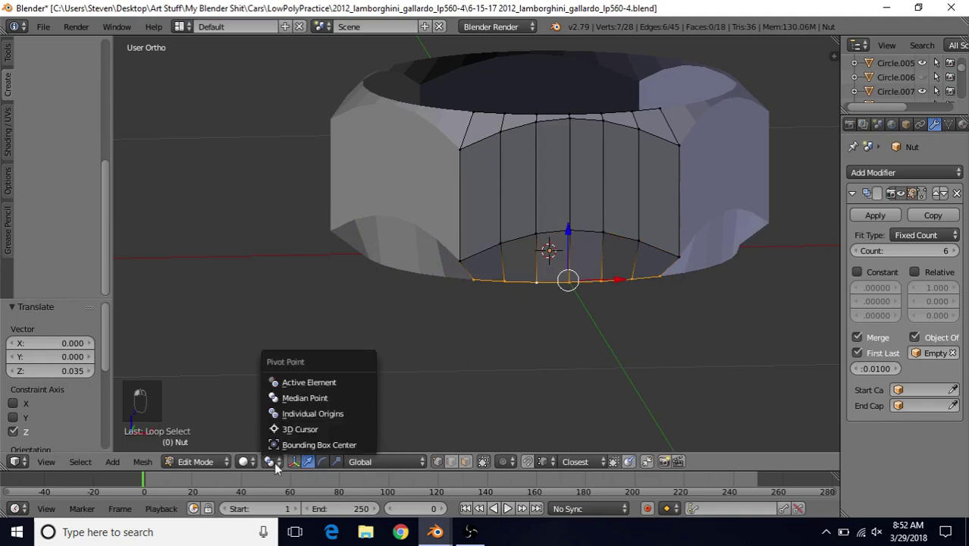
{"action": "left_click", "coordinate": [292, 426]}
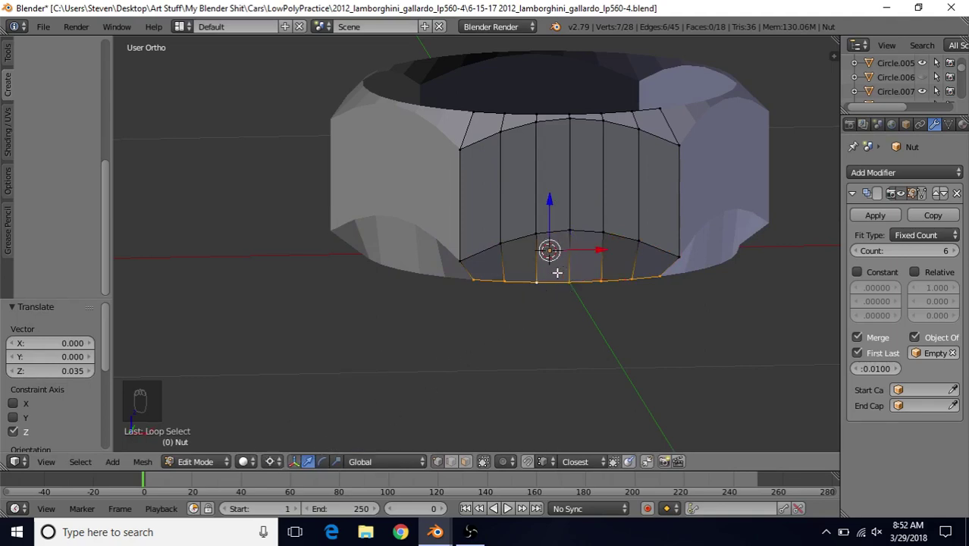
{"action": "key", "text": "shift+s"}
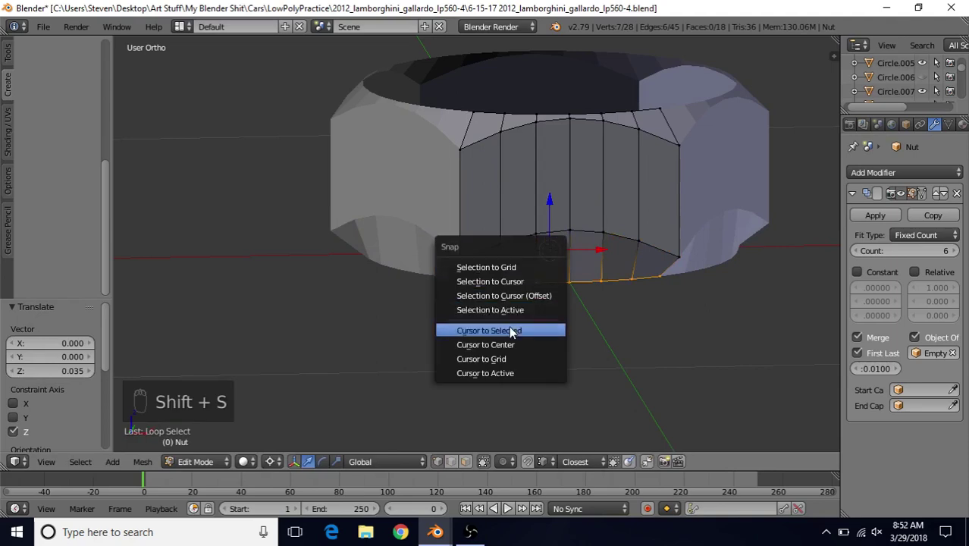
{"action": "left_click", "coordinate": [507, 343]}
{"action": "mouse_move", "coordinate": [652, 226]}
{"action": "middle_mouse_down"}
{"action": "mouse_move", "coordinate": [650, 238]}
{"action": "mouse_move", "coordinate": [639, 217]}
{"action": "middle_mouse_up"}
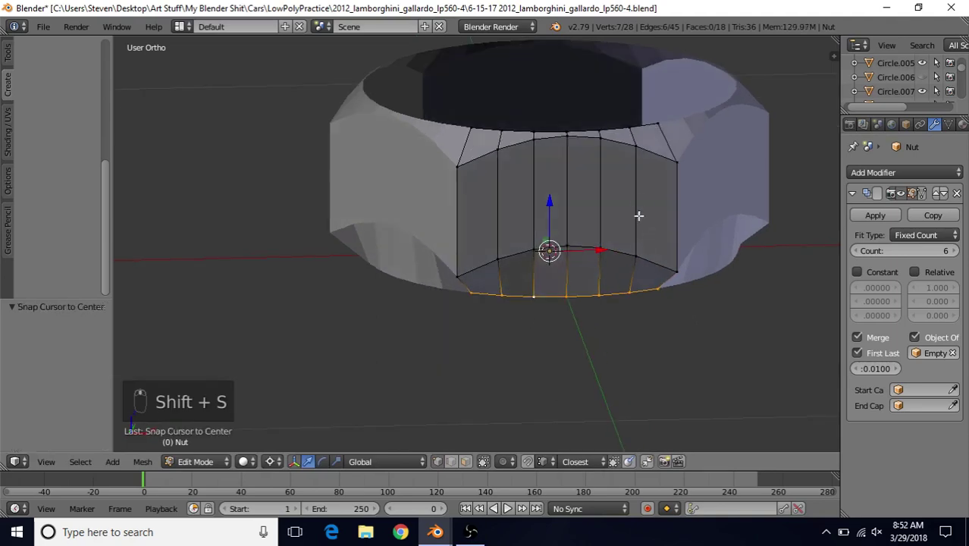
{"action": "key", "text": "s"}
{"action": "key", "text": "shift+z"}
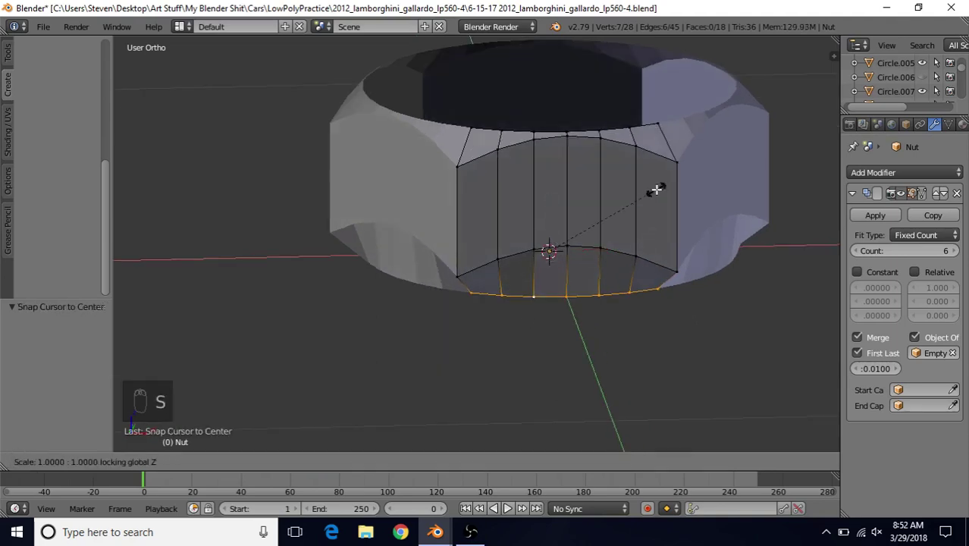
{"action": "left_click", "coordinate": [700, 163]}
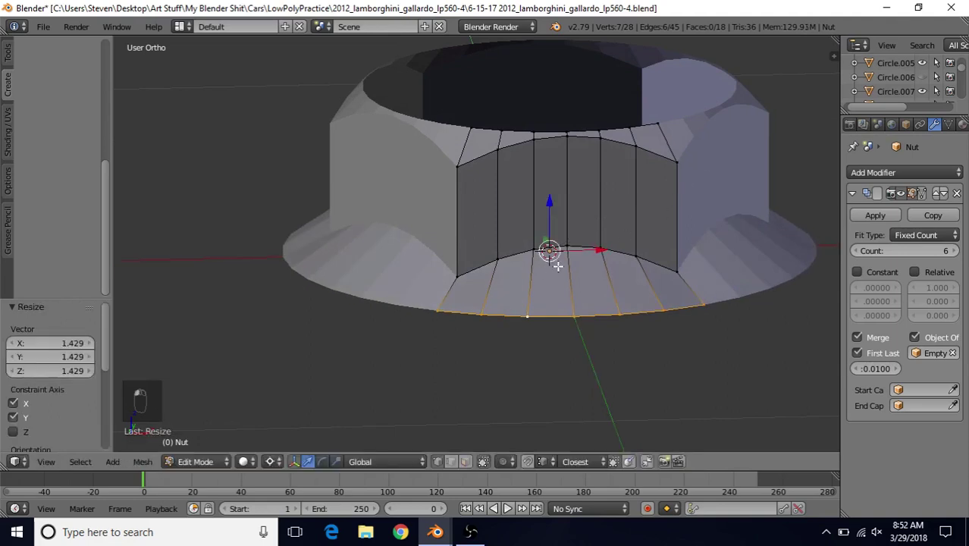
Shade the nut smooth in Object Mode and return to Edit Mode
{"action": "key", "text": "Tab"}
{"action": "left_click", "coordinate": [8, 53]}
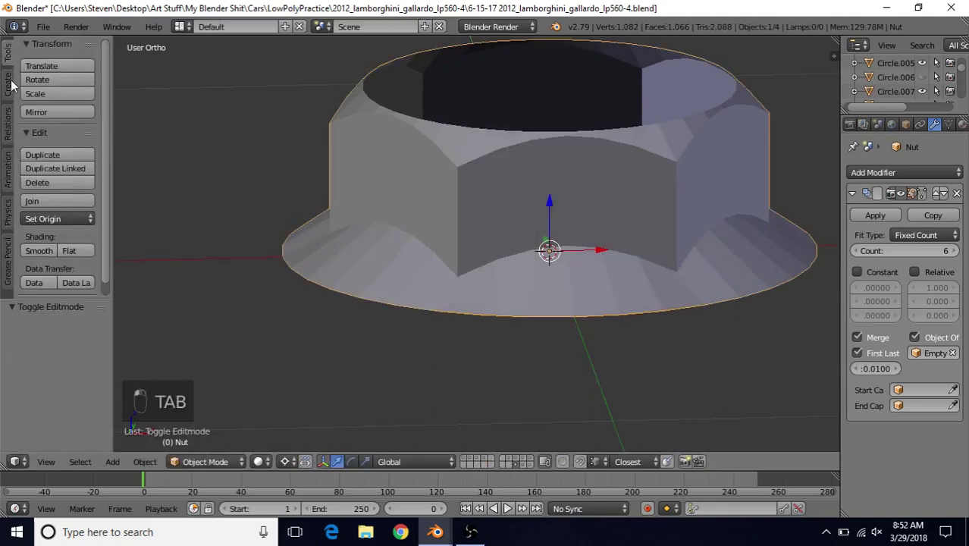
{"action": "left_click", "coordinate": [33, 251]}
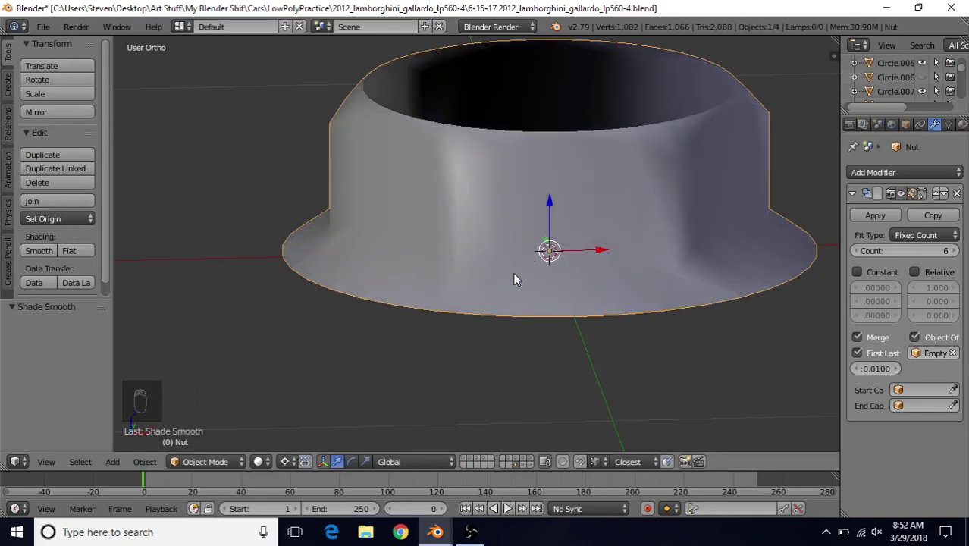
{"action": "key", "text": "Tab"}
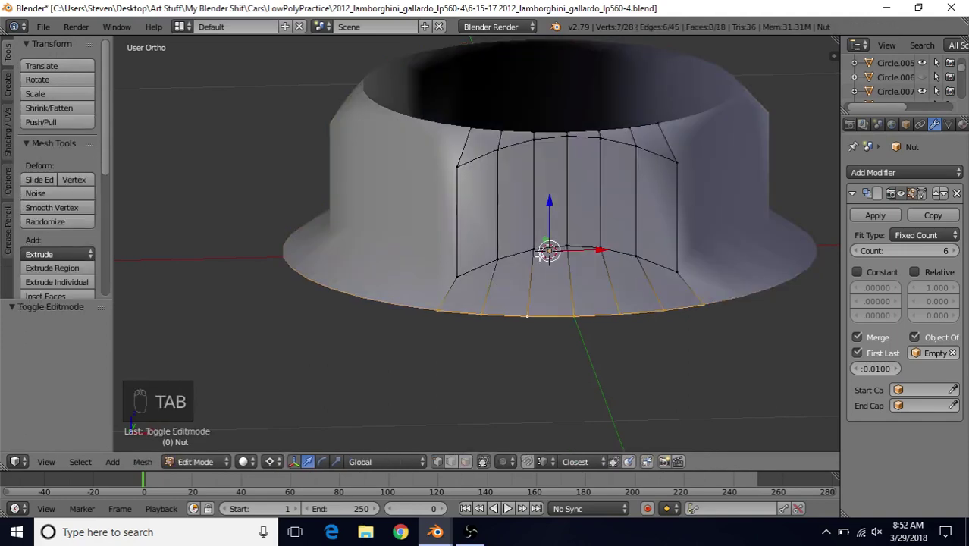
Extrude the flange's bottom ring 0.033 down along Z, then select the top rim loop
{"action": "scroll", "coordinate": [599, 295], "scroll_direction": "up", "scroll_amount": 2}
{"action": "scroll", "coordinate": [599, 296], "scroll_direction": "down", "scroll_amount": 3}
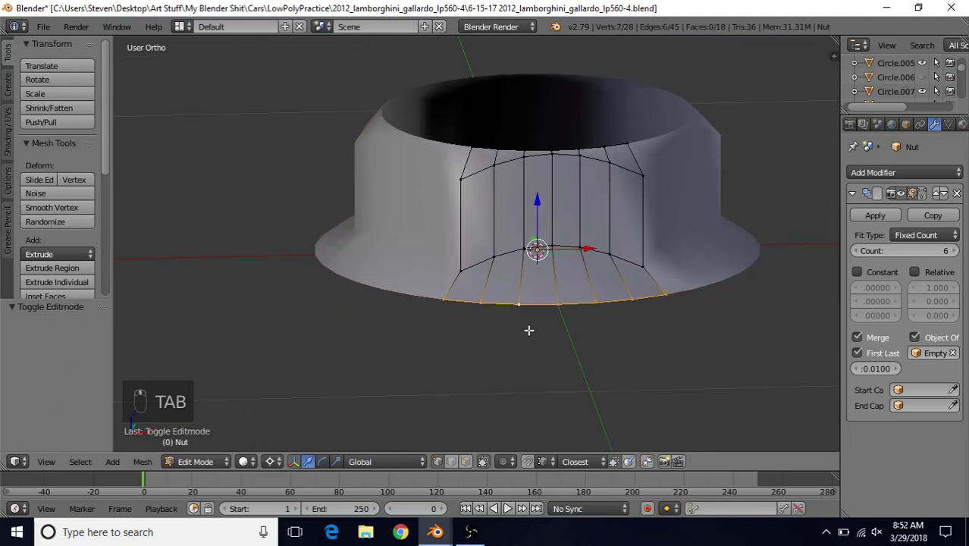
{"action": "key", "text": "e"}
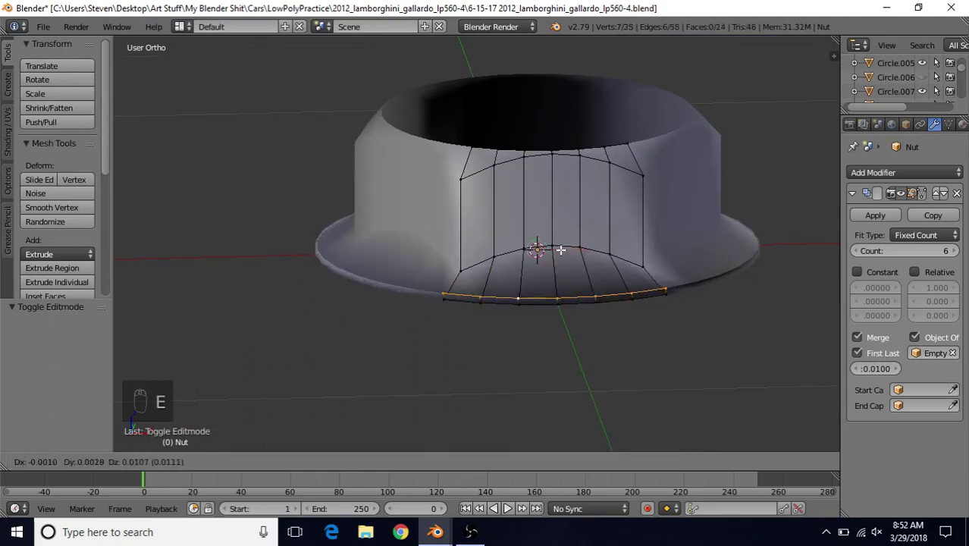
{"action": "right_click", "coordinate": [545, 223]}
{"action": "left_click_drag", "start_coordinate": [538, 200], "coordinate": [536, 221]}
{"action": "mouse_move", "coordinate": [427, 519]}
{"action": "left_click", "coordinate": [358, 474]}
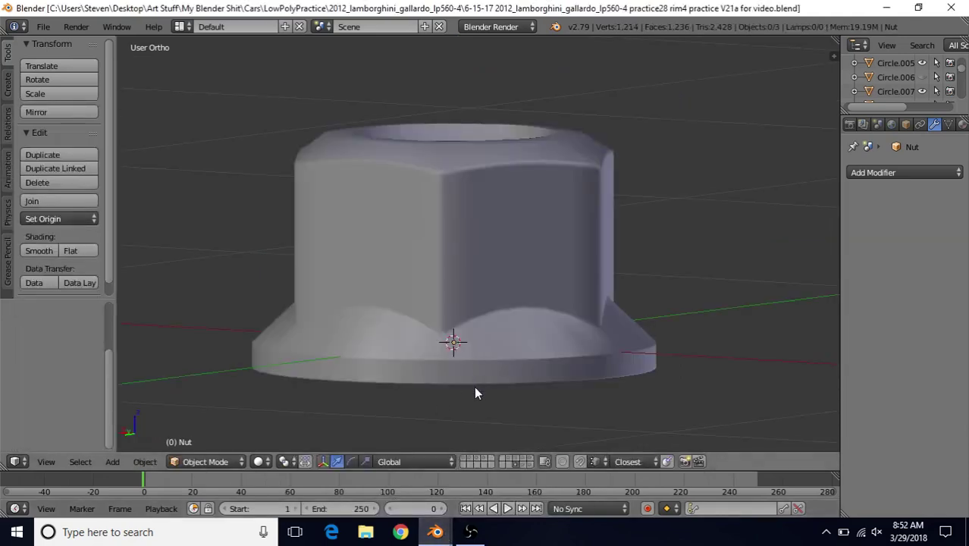
{"action": "left_click", "coordinate": [514, 474]}
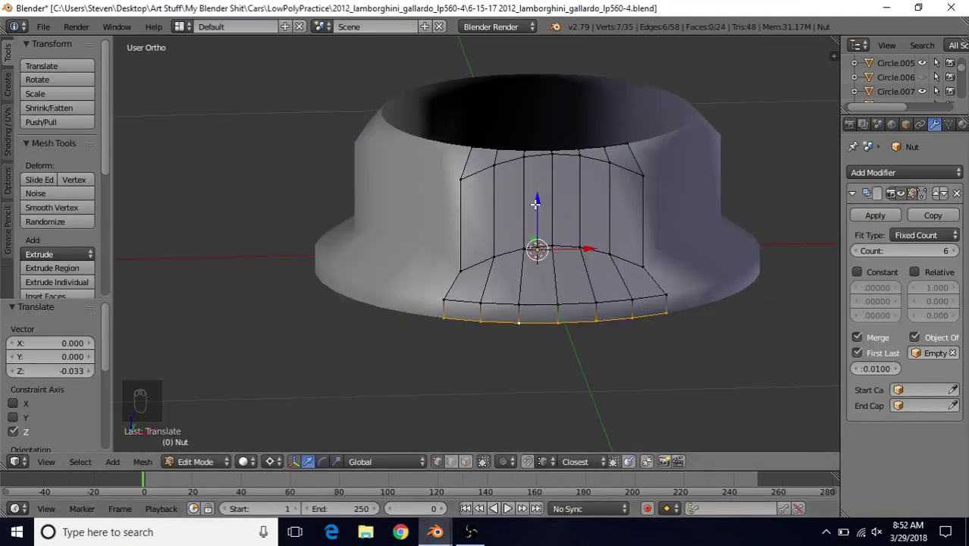
{"action": "left_click_drag", "start_coordinate": [535, 203], "coordinate": [535, 211]}
{"action": "right_click", "coordinate": [512, 145], "text": "alt"}
Shrink the top rim loop horizontally to 0.825 and raise it slightly along Z
{"action": "middle_click_drag", "start_coordinate": [519, 142], "coordinate": [495, 225]}
{"action": "key", "text": "s"}
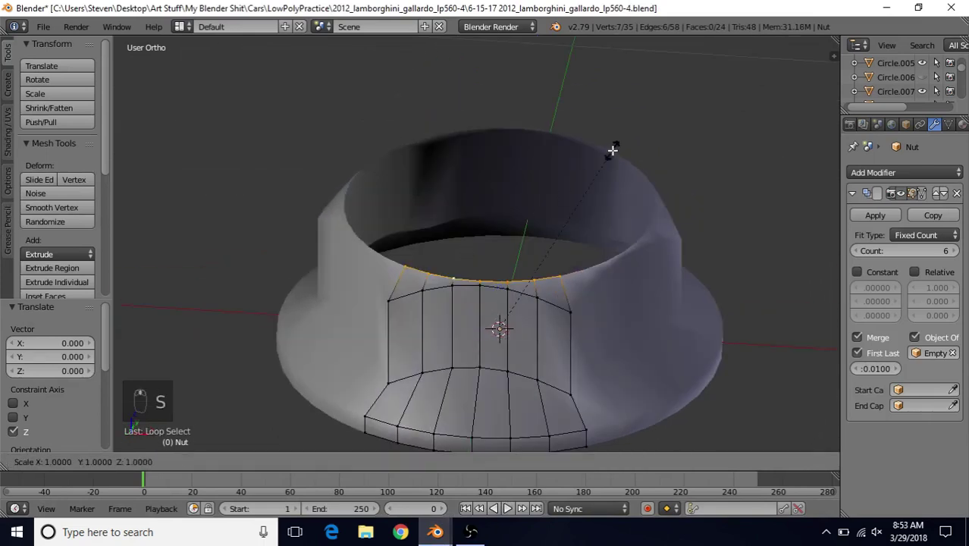
{"action": "key", "text": "shift+z"}
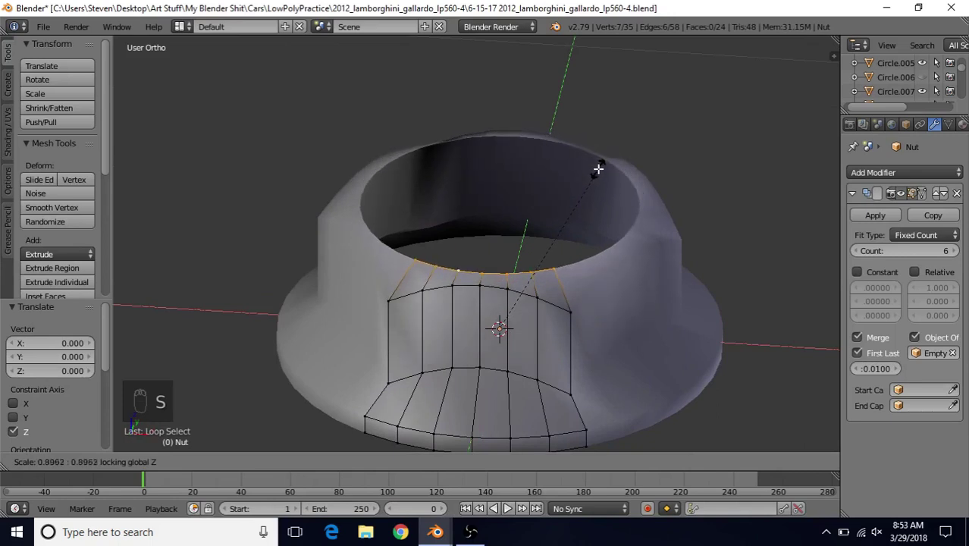
{"action": "left_click", "coordinate": [590, 182]}
{"action": "middle_click_drag", "start_coordinate": [489, 183], "coordinate": [500, 151]}
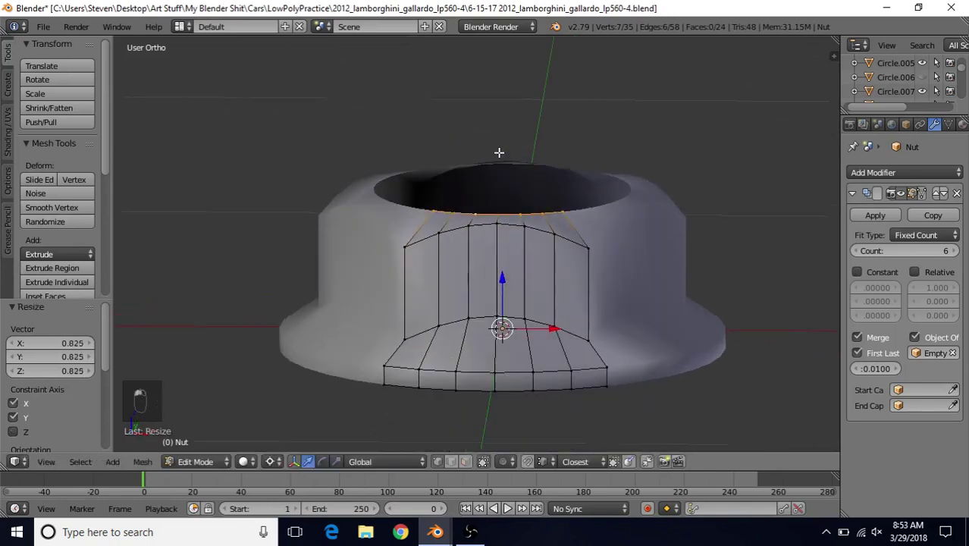
{"action": "left_click_drag", "start_coordinate": [502, 279], "coordinate": [504, 276]}
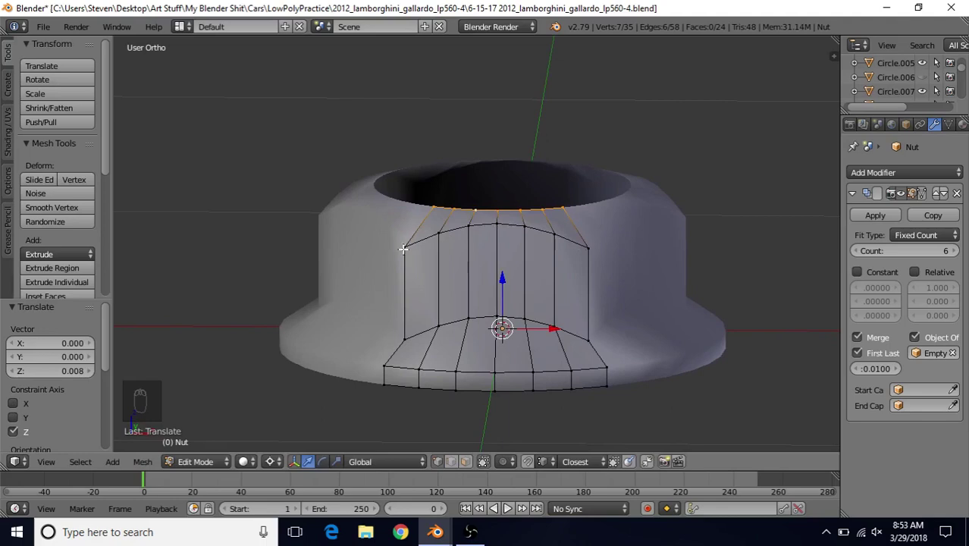
Flatten the next edge loop down to 0.290 along Z, scaling about its own centre
{"action": "right_click", "coordinate": [454, 243], "text": "alt"}
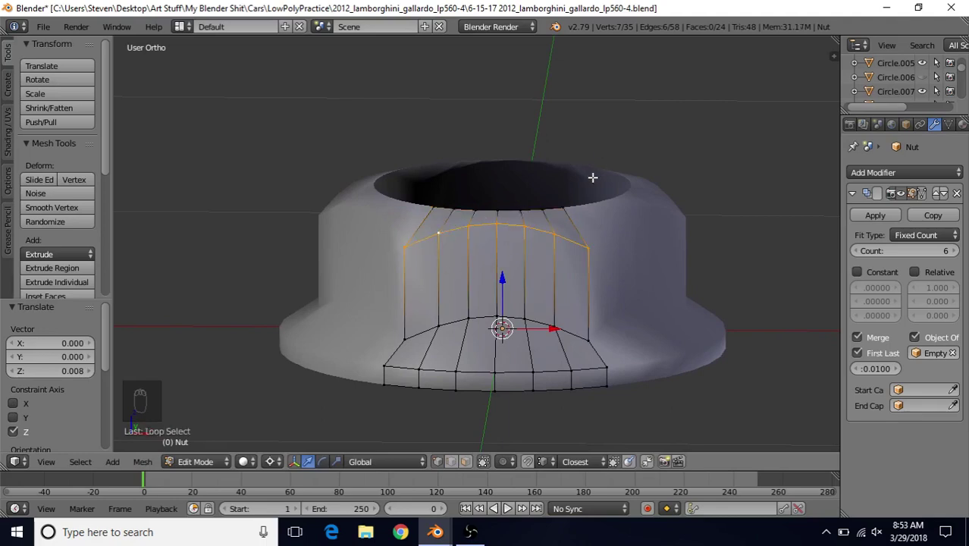
{"action": "left_click", "coordinate": [276, 463]}
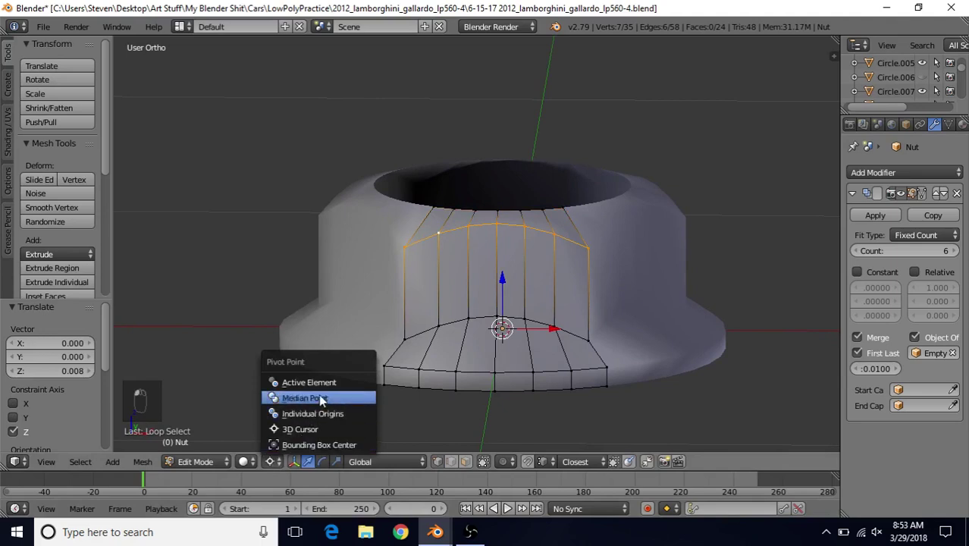
{"action": "left_click", "coordinate": [315, 398]}
{"action": "key", "text": "s"}
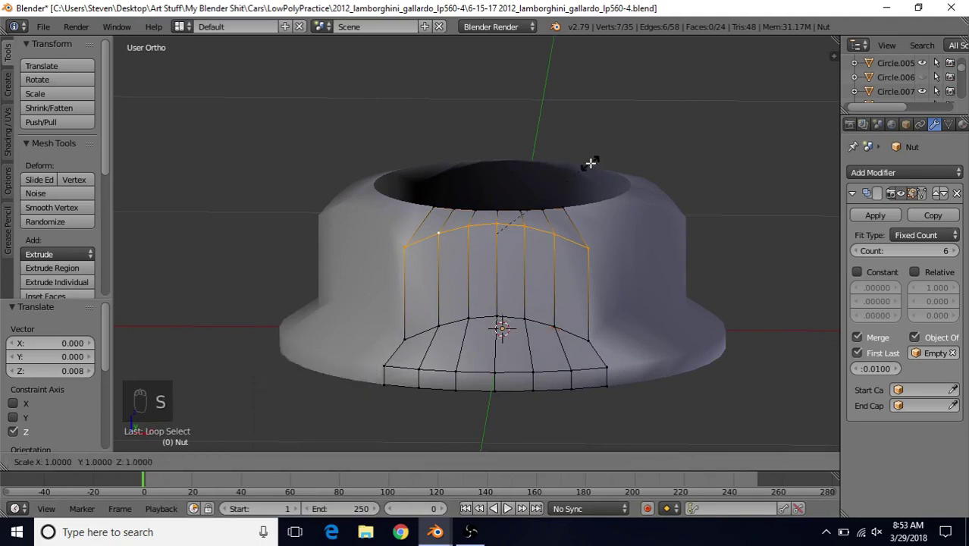
{"action": "key", "text": "z"}
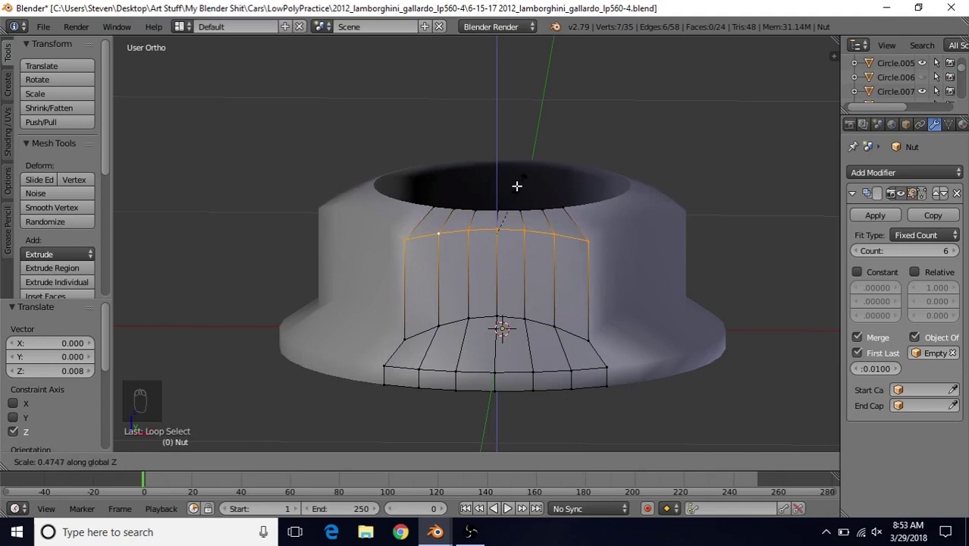
{"action": "left_click", "coordinate": [505, 201]}
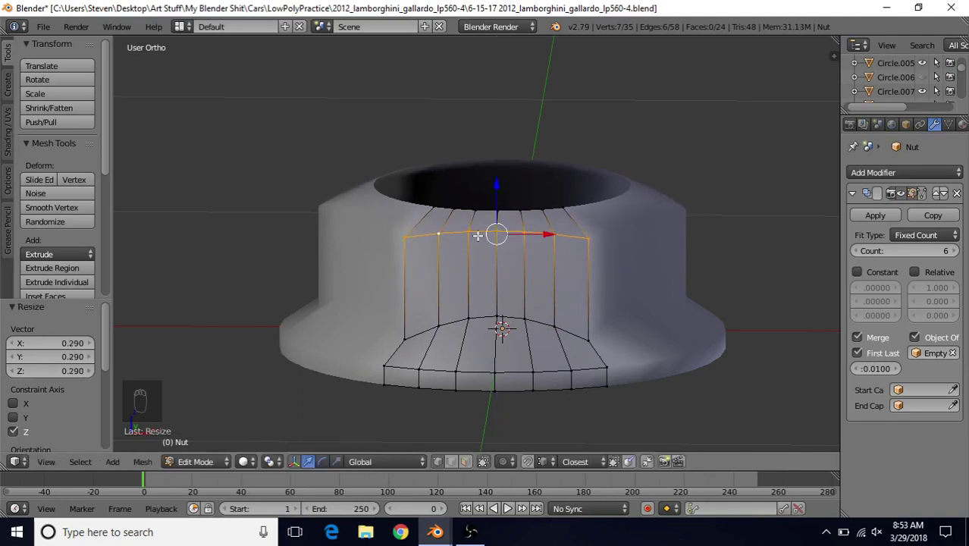
Scale the lower inner edge loop to 0.732 along Z only
{"action": "scroll", "coordinate": [515, 336], "scroll_direction": "up", "scroll_amount": 1}
{"action": "middle_click_drag", "start_coordinate": [515, 336], "coordinate": [533, 286], "text": "shift"}
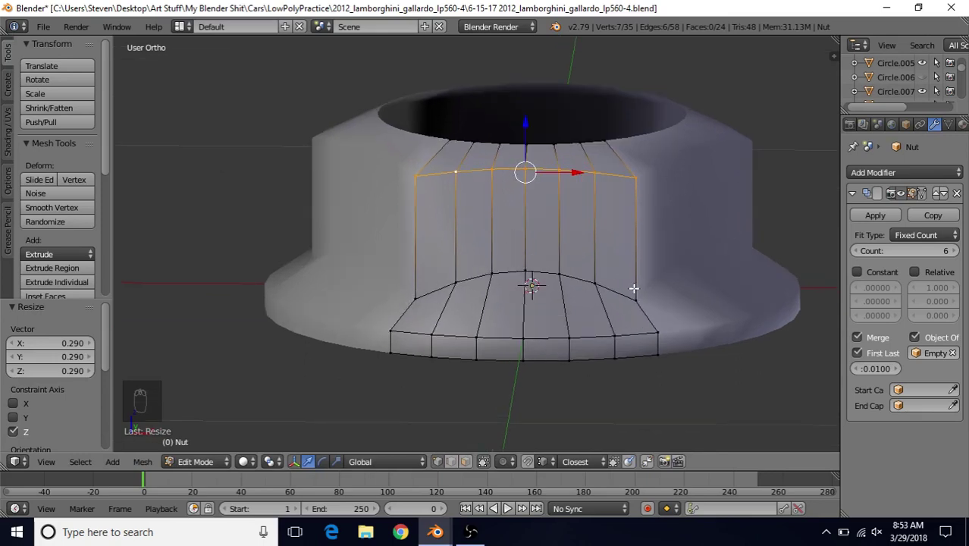
{"action": "right_click", "coordinate": [504, 272], "text": "alt"}
{"action": "key", "text": "s"}
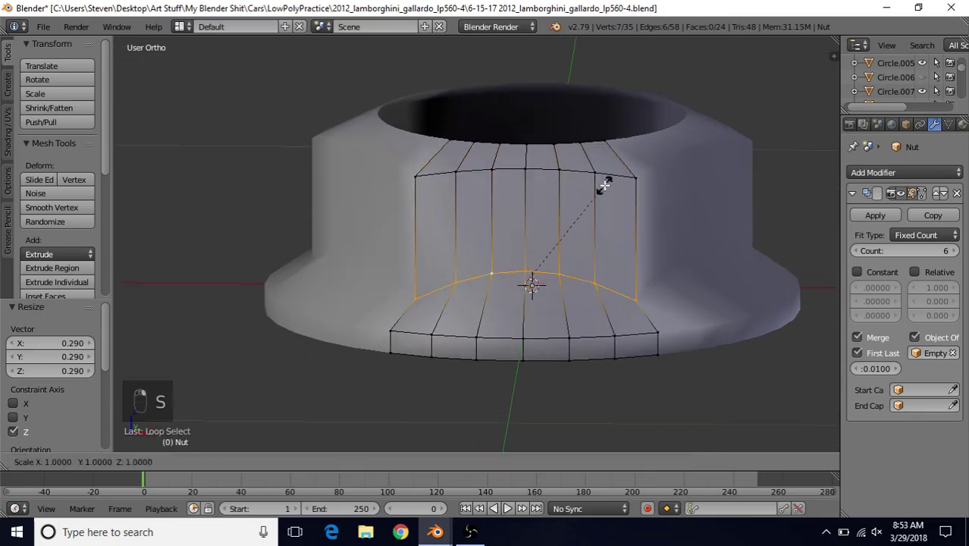
{"action": "key", "text": "z"}
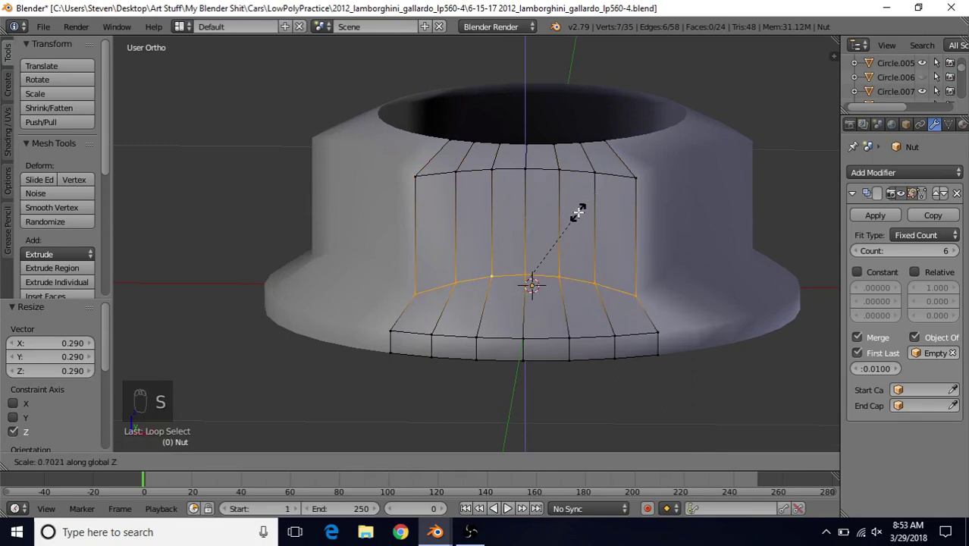
{"action": "left_click", "coordinate": [579, 210]}
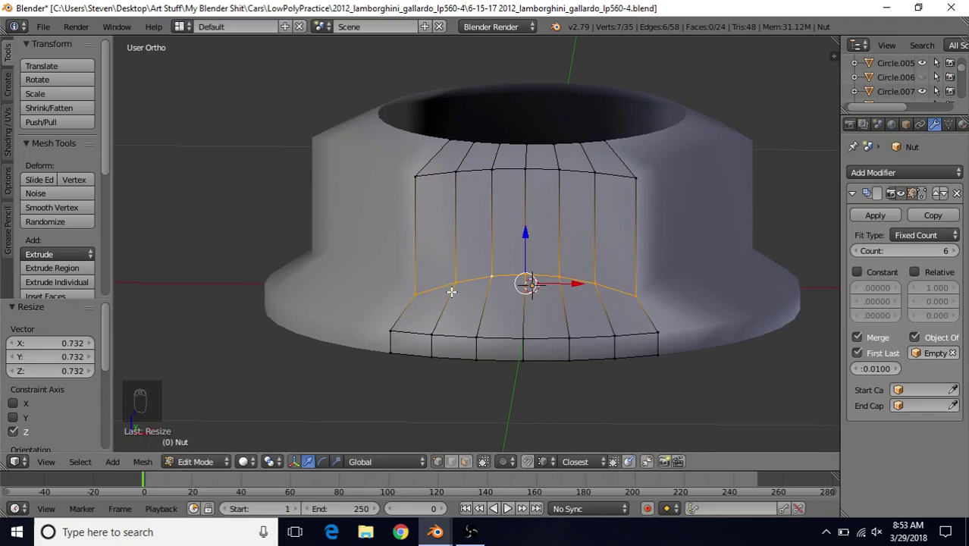
{"action": "scroll", "coordinate": [553, 243], "scroll_direction": "down", "scroll_amount": 2}
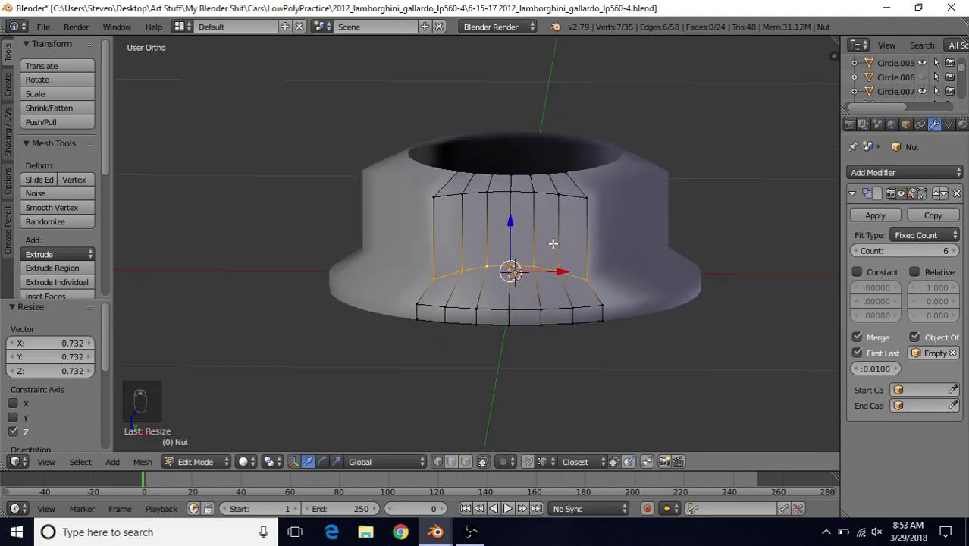
{"action": "middle_click_drag", "start_coordinate": [444, 207], "coordinate": [442, 182], "text": "shift"}
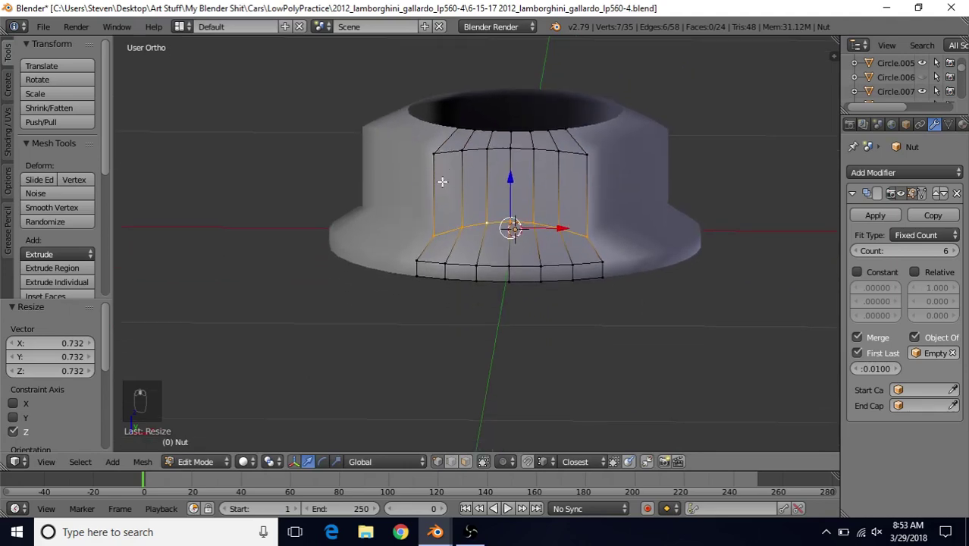
Extrude the top ring around the hole and inset it to 0.718 about the 3D cursor
{"action": "right_click", "coordinate": [483, 133], "text": "alt"}
{"action": "middle_click_drag", "start_coordinate": [527, 133], "coordinate": [454, 256]}
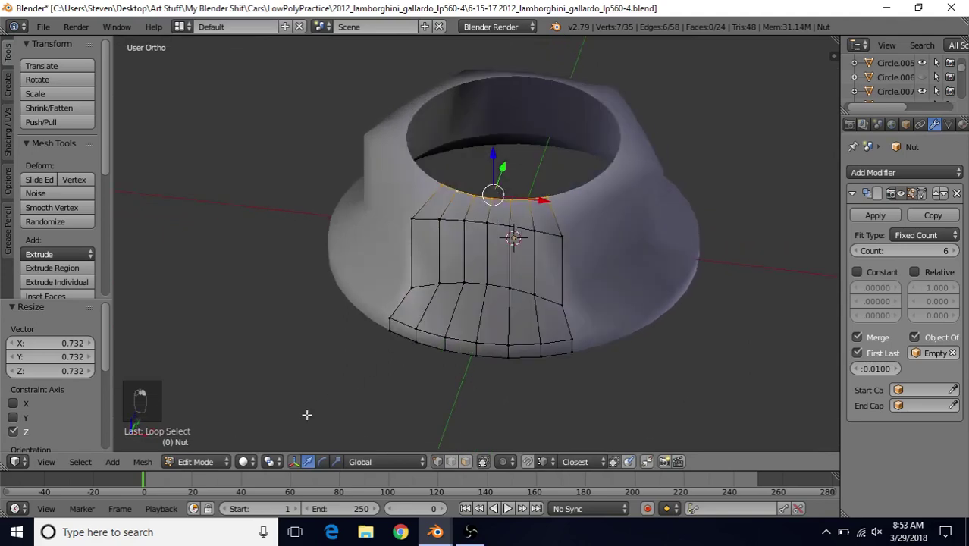
{"action": "left_click", "coordinate": [271, 461]}
{"action": "left_click", "coordinate": [295, 427]}
{"action": "key", "text": "e"}
{"action": "right_click", "coordinate": [534, 110]}
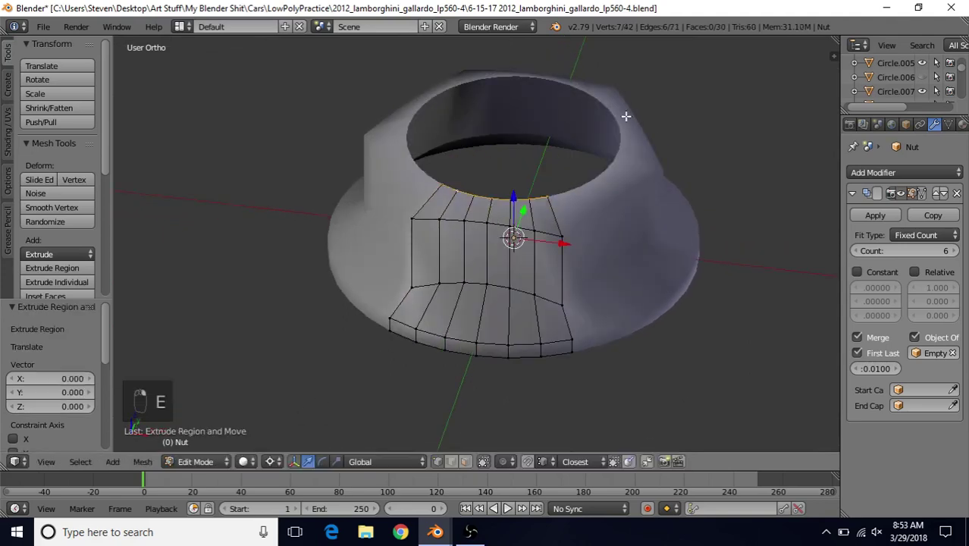
{"action": "key", "text": "s"}
{"action": "key", "text": "shift+z"}
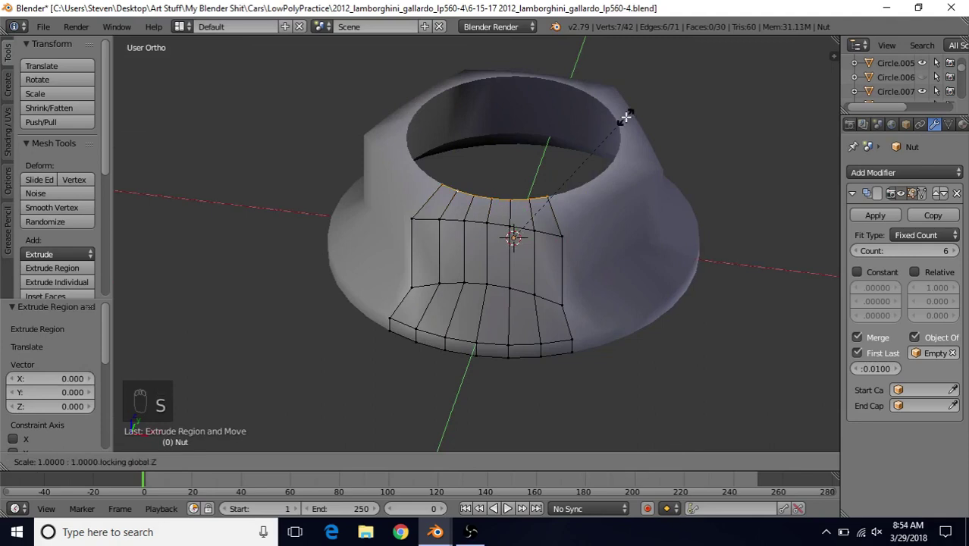
{"action": "left_click", "coordinate": [590, 145]}
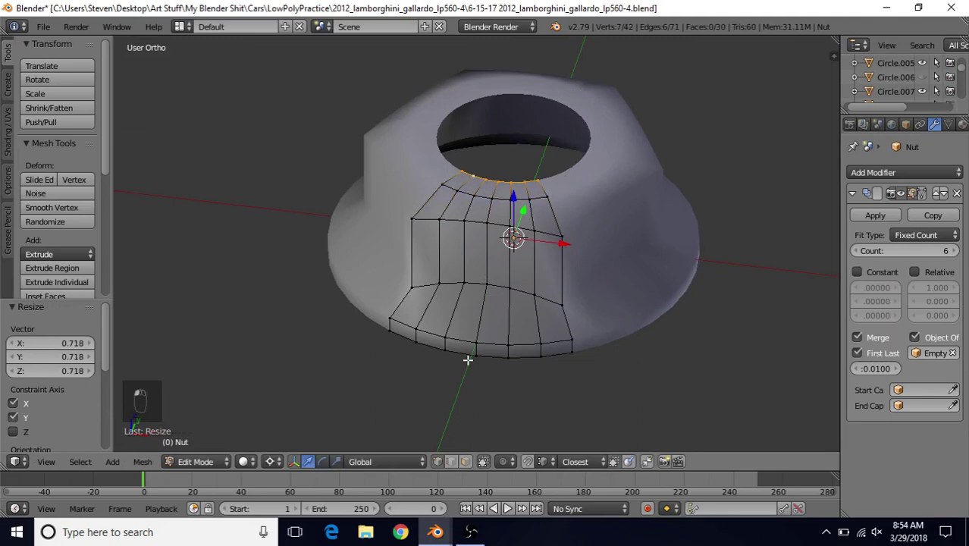
Extrude the inner ring again and drop it to Z -0.285
{"action": "key", "text": "e"}
{"action": "right_click", "coordinate": [501, 239]}
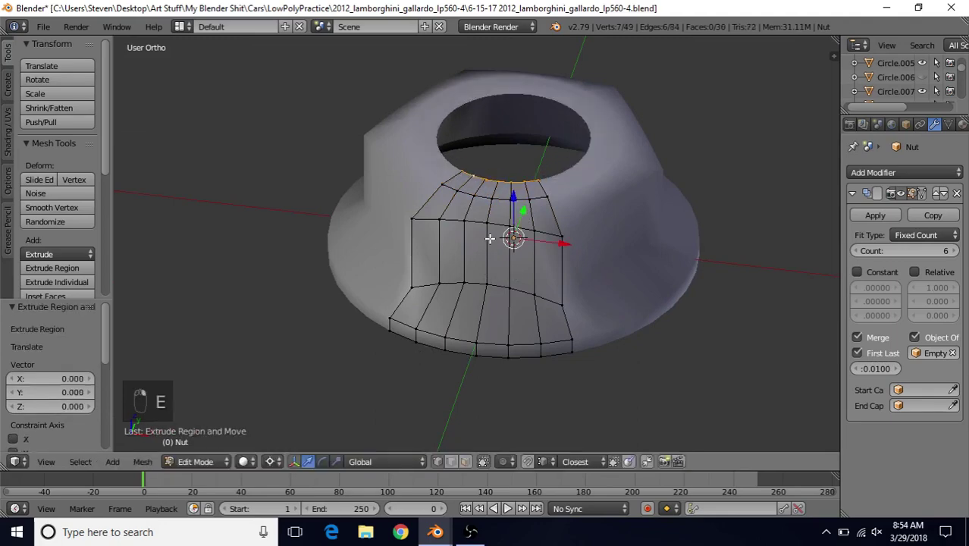
{"action": "middle_click_drag", "start_coordinate": [505, 238], "coordinate": [540, 157]}
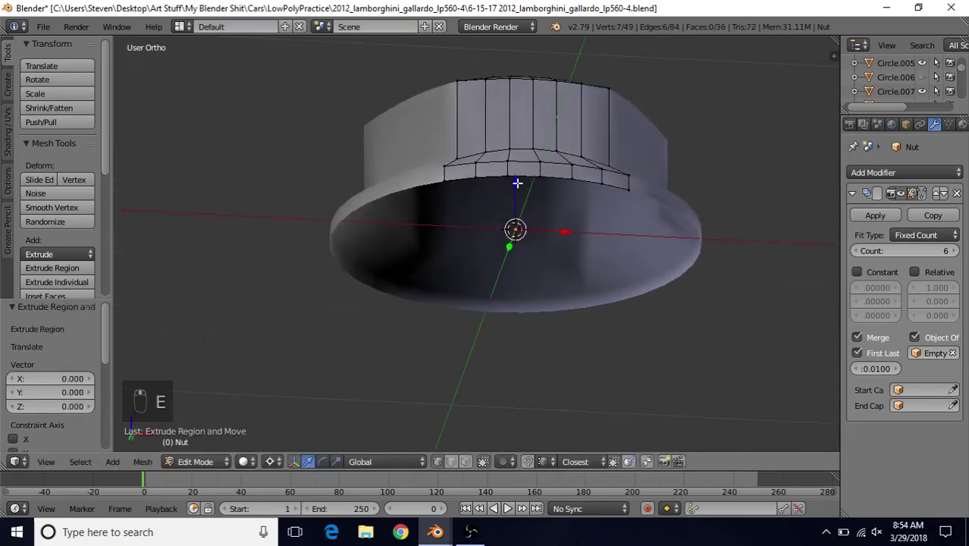
{"action": "key", "text": "g"}
{"action": "key", "text": "z"}
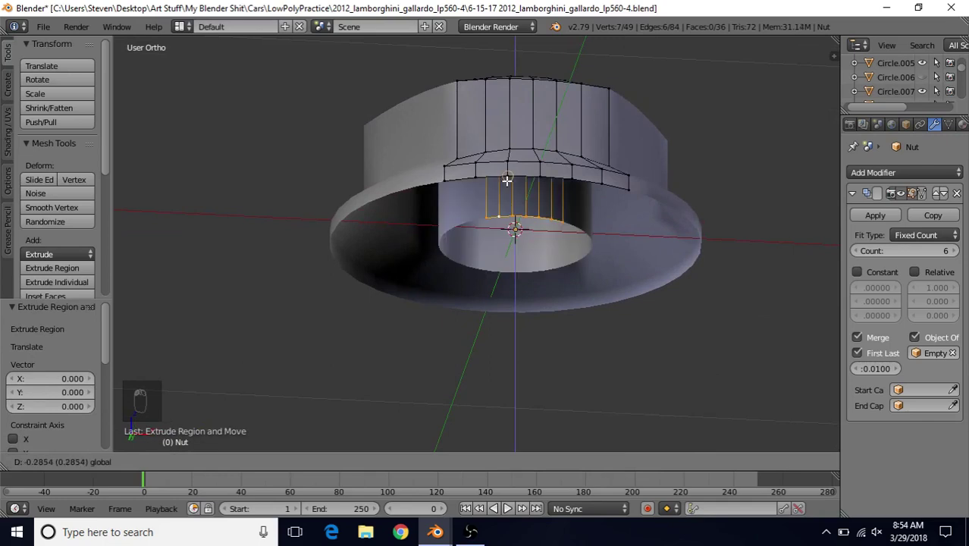
{"action": "left_click", "coordinate": [506, 186]}
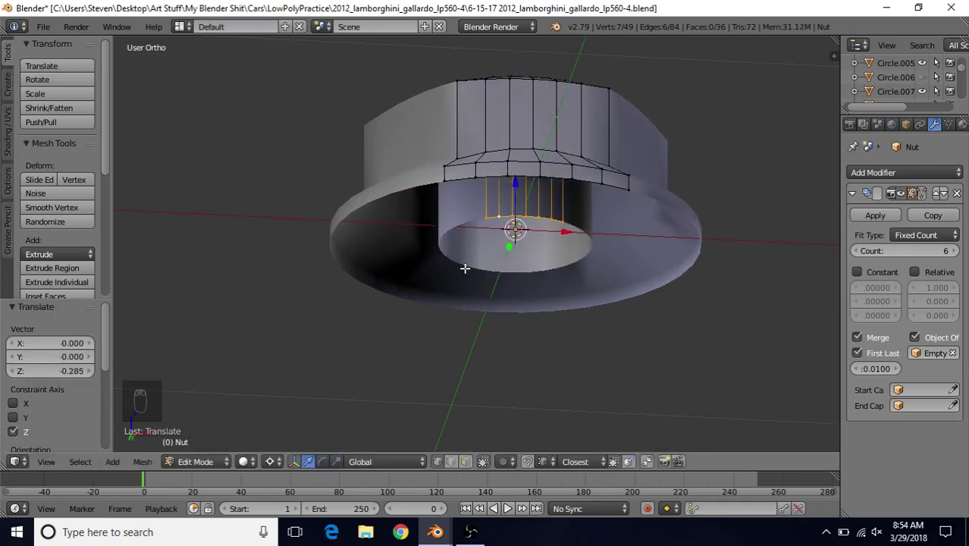
Bridge the lowered ring to the lower loop with Bridge Edge Loops
{"action": "right_click", "coordinate": [497, 176], "text": "alt+shift"}
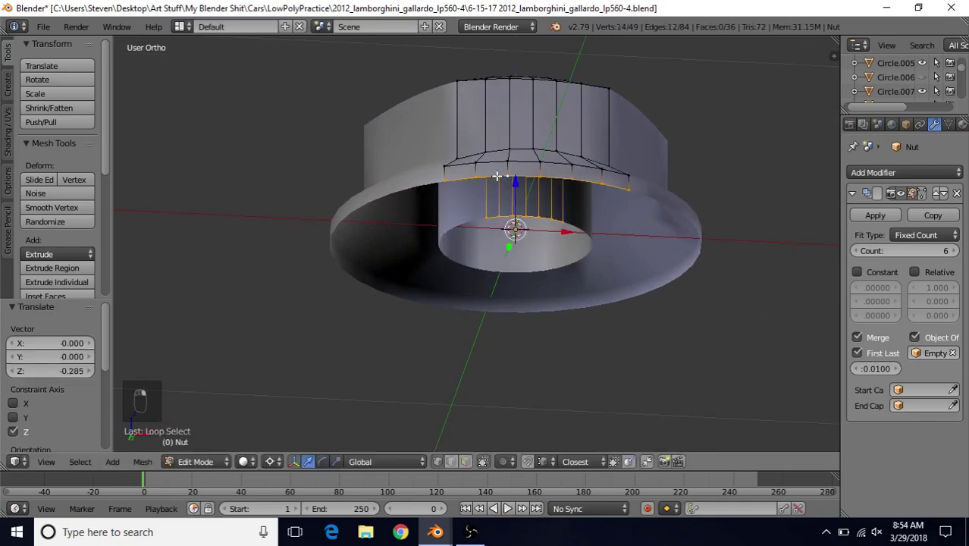
{"action": "key", "text": "shift+q"}
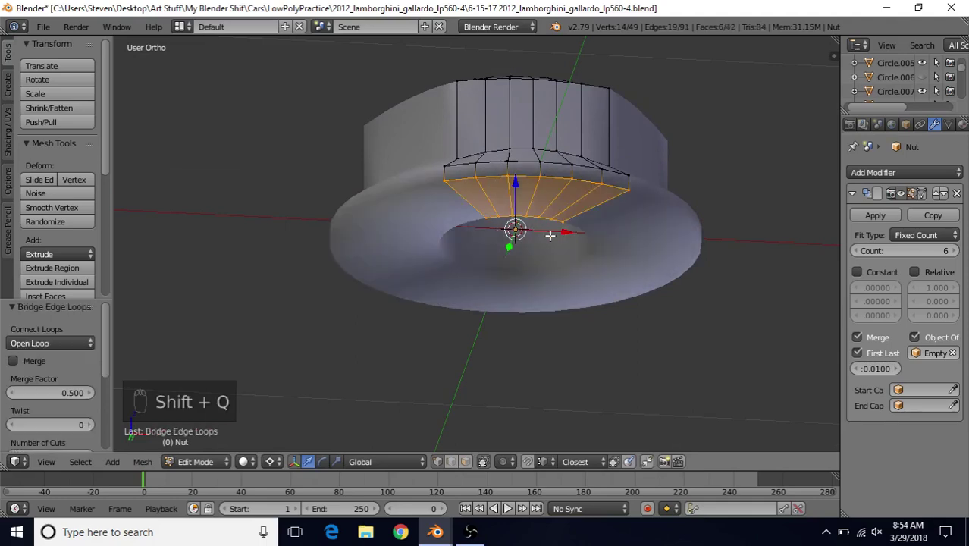
{"action": "left_click", "coordinate": [143, 462]}
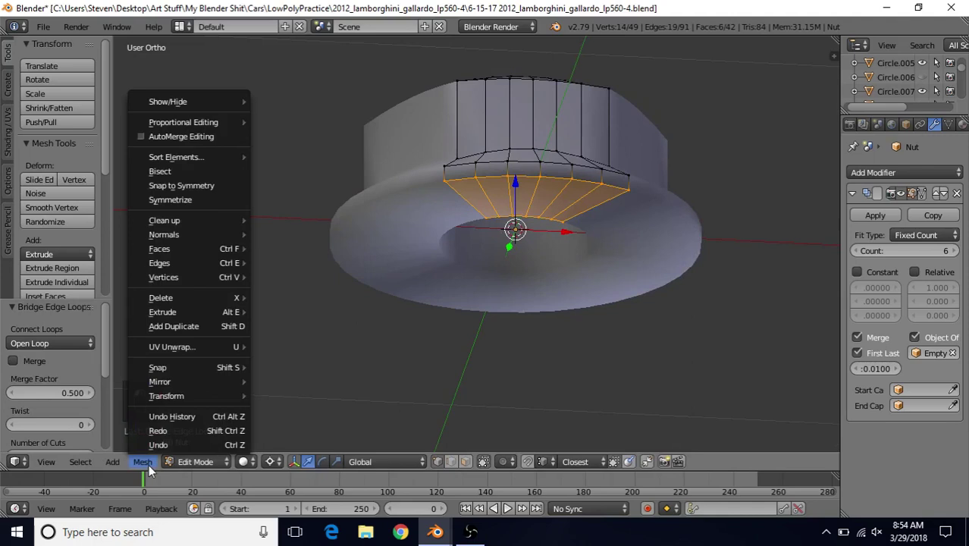
{"action": "mouse_move", "coordinate": [206, 256]}
{"action": "mouse_move", "coordinate": [312, 503]}
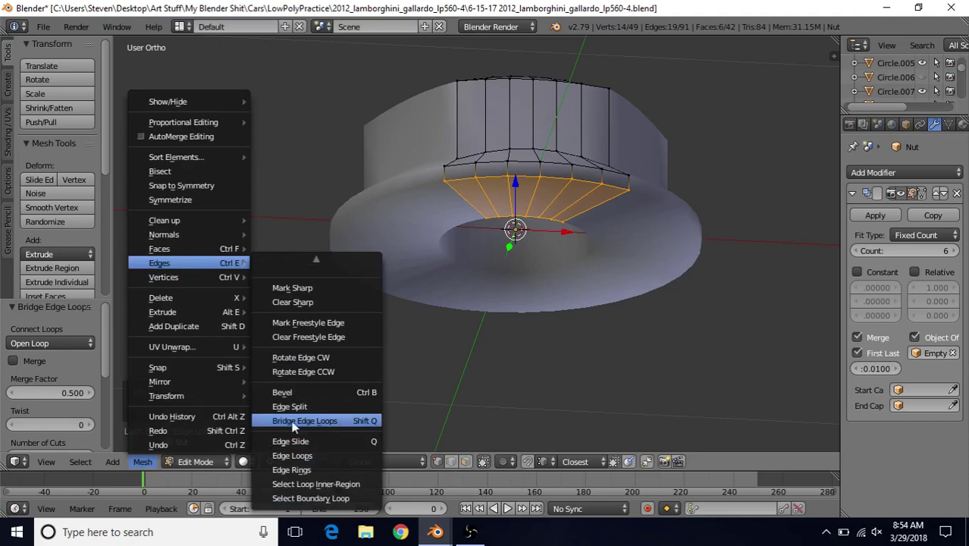
{"action": "left_click", "coordinate": [309, 423]}
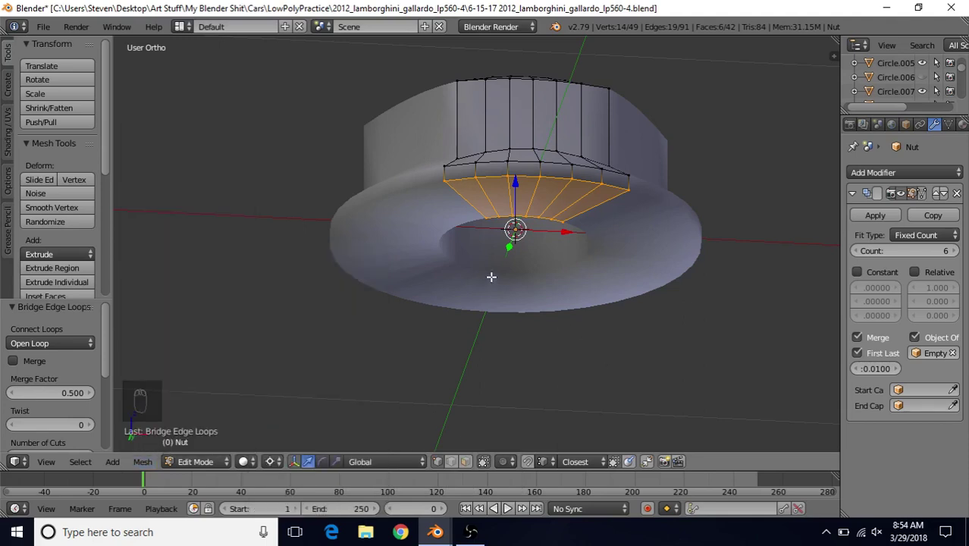
{"action": "middle_click_drag", "start_coordinate": [488, 248], "coordinate": [440, 265]}
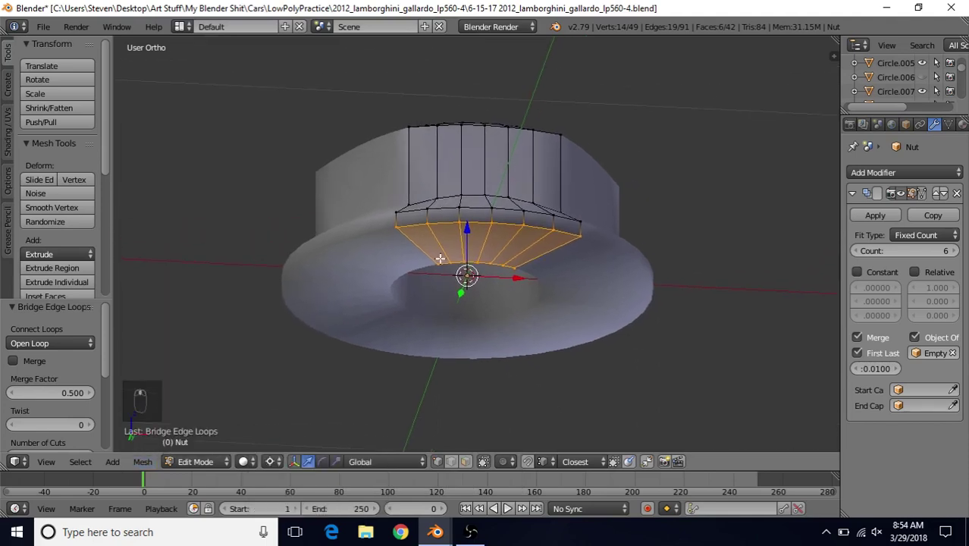
Show the nut in see-through front orthographic view in Edit Mode
{"action": "key", "text": "Tab"}
{"action": "middle_click_drag", "start_coordinate": [450, 188], "coordinate": [471, 282]}
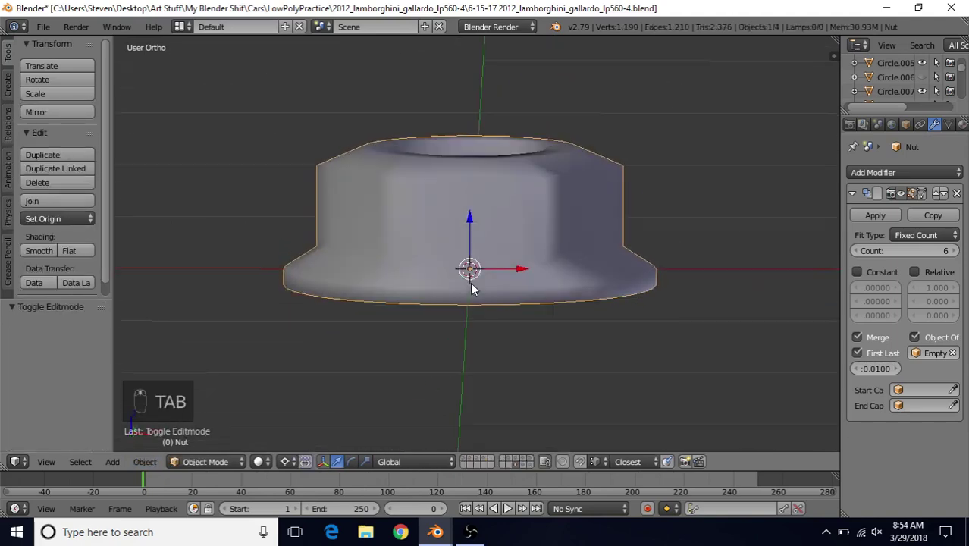
{"action": "key", "text": "Tab"}
{"action": "key", "text": "Tab"}
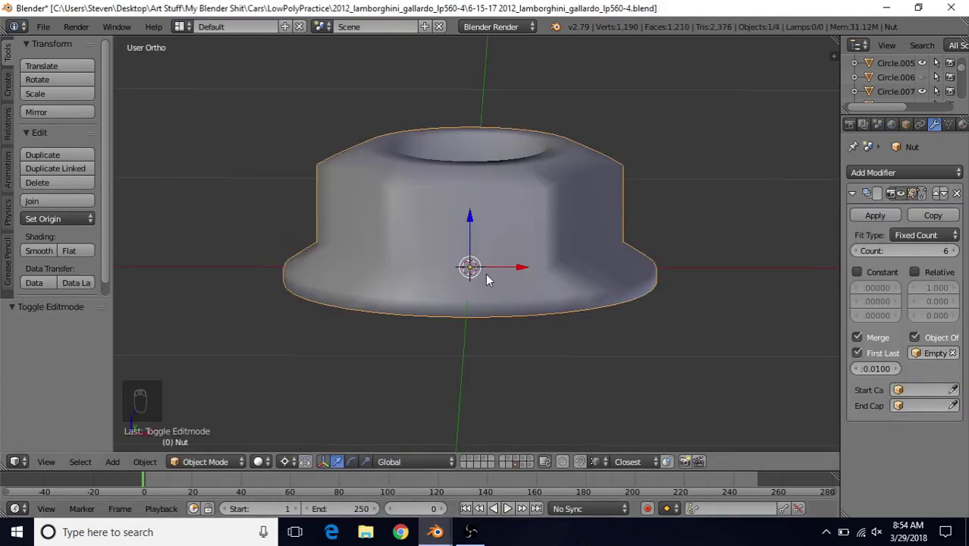
{"action": "key", "text": "Tab"}
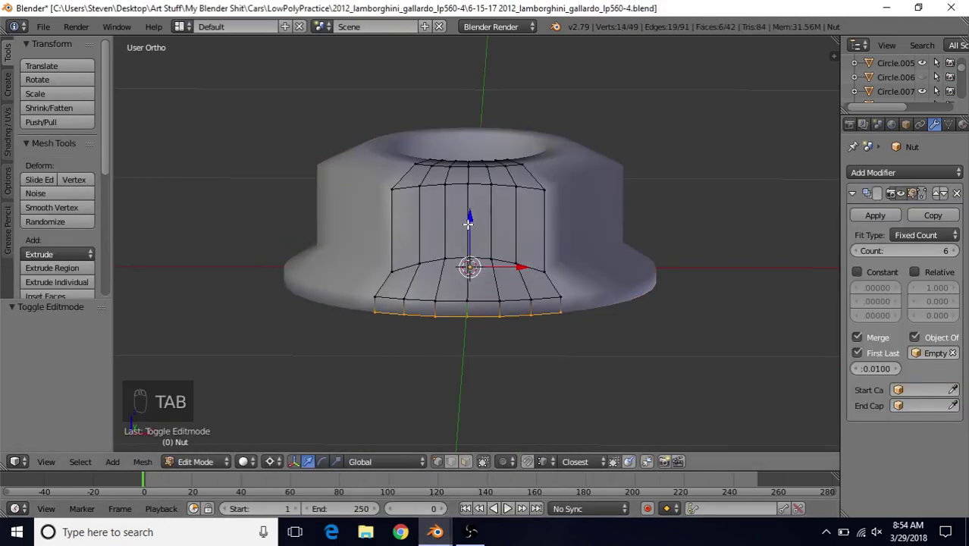
{"action": "key", "text": "KP_1"}
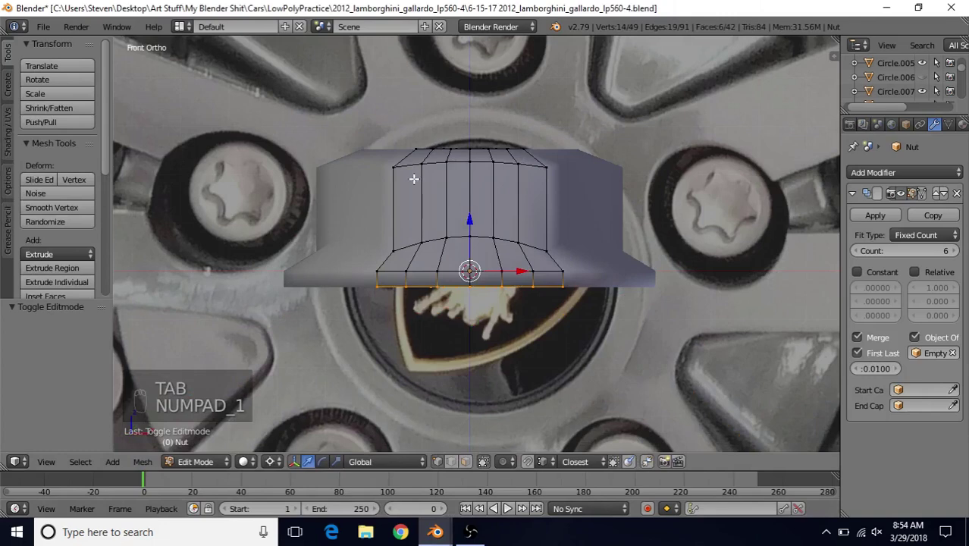
{"action": "key", "text": "z"}
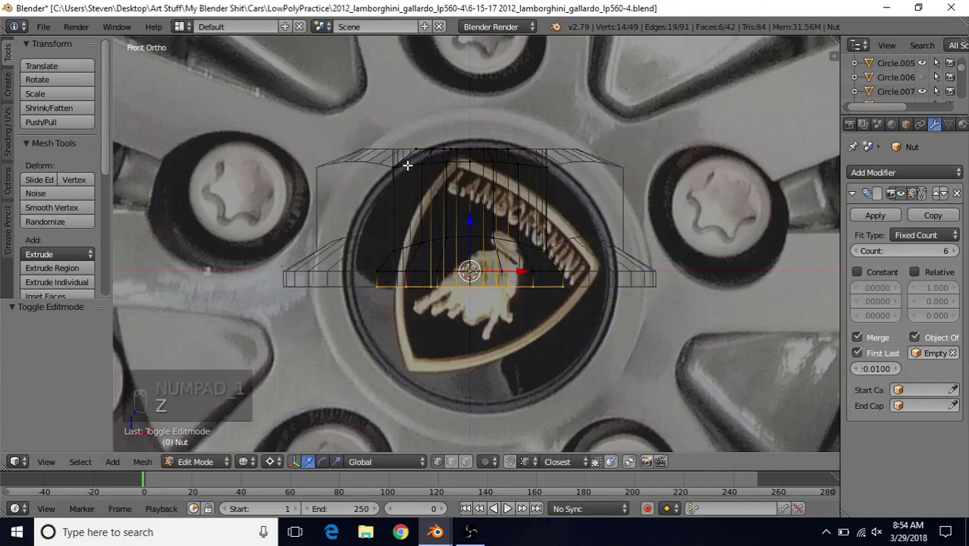
Box-select the top vertices, raise them 0.003 along Z, then restore solid shading
{"action": "right_click", "coordinate": [393, 176]}
{"action": "key", "text": "b"}
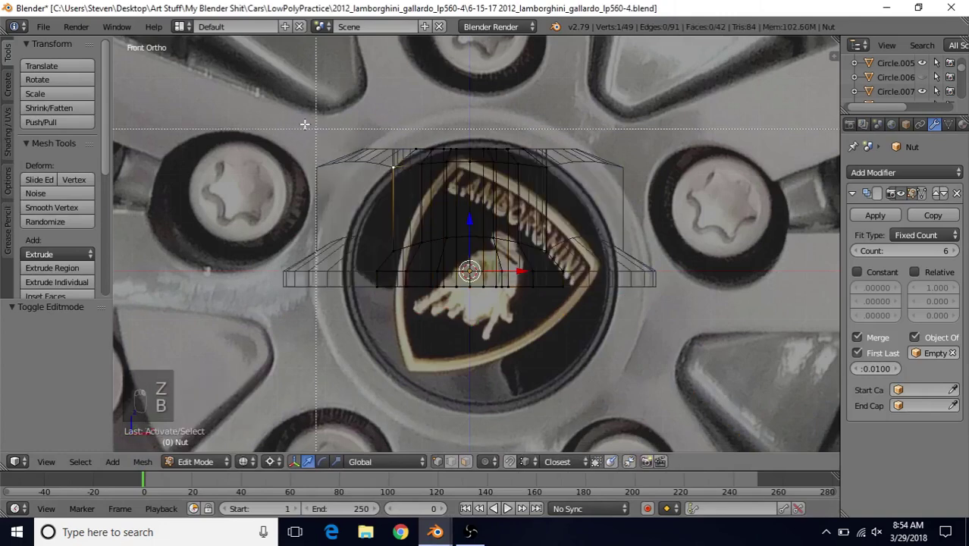
{"action": "left_click_drag", "start_coordinate": [299, 121], "coordinate": [641, 196]}
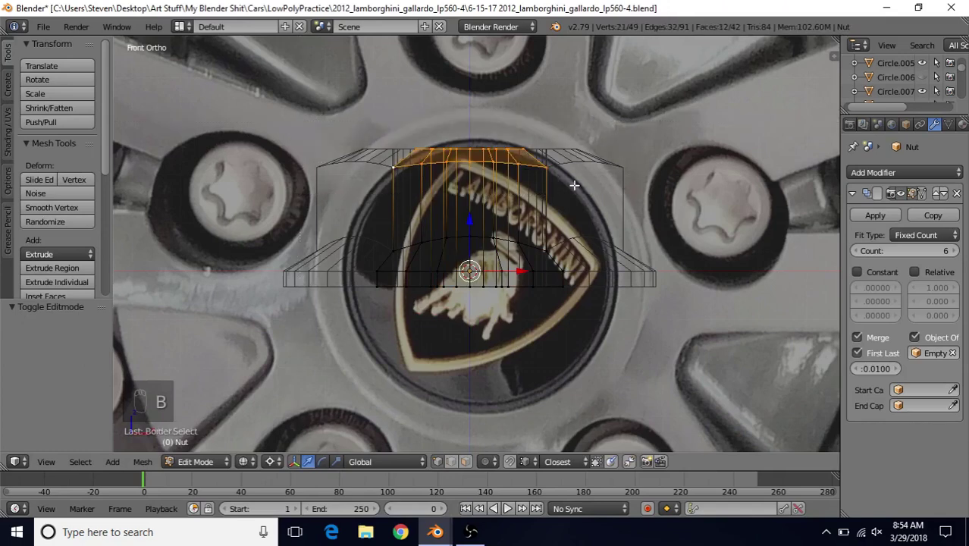
{"action": "left_click_drag", "start_coordinate": [468, 223], "coordinate": [479, 194]}
{"action": "left_click", "coordinate": [274, 462]}
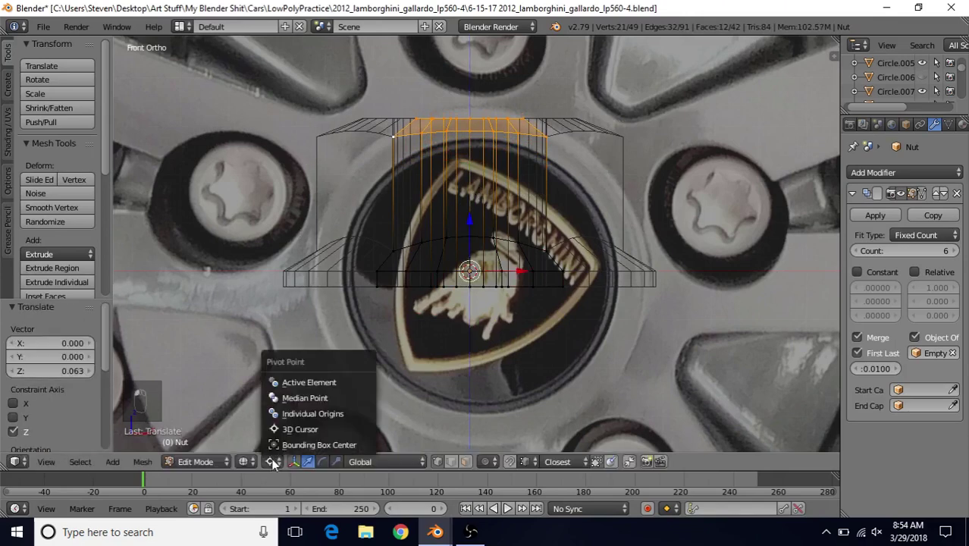
{"action": "left_click", "coordinate": [302, 400]}
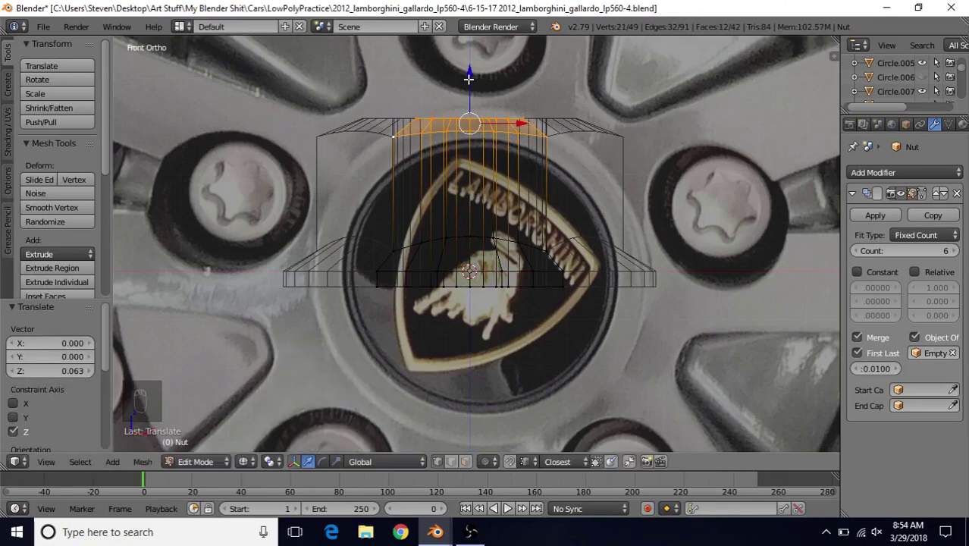
{"action": "left_click_drag", "start_coordinate": [469, 78], "coordinate": [470, 79]}
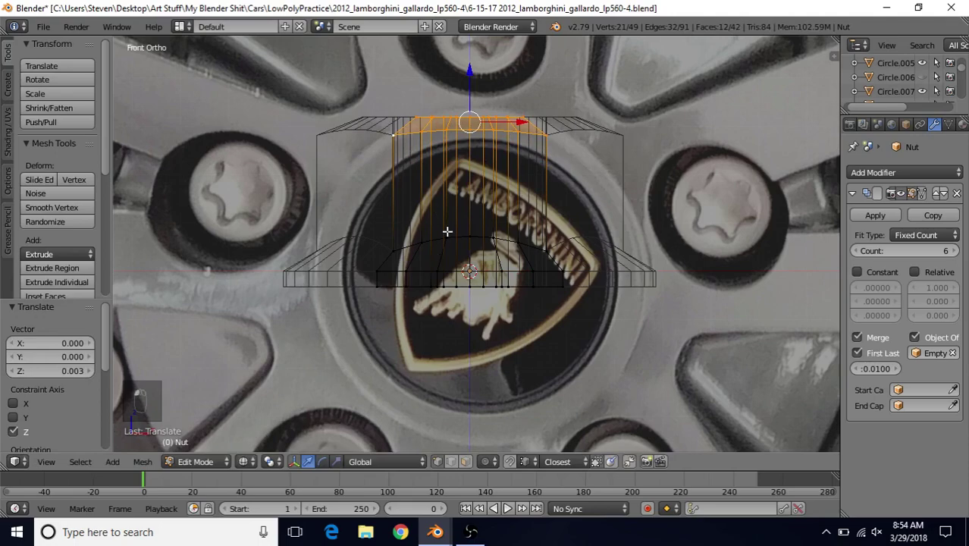
{"action": "key", "text": "z"}
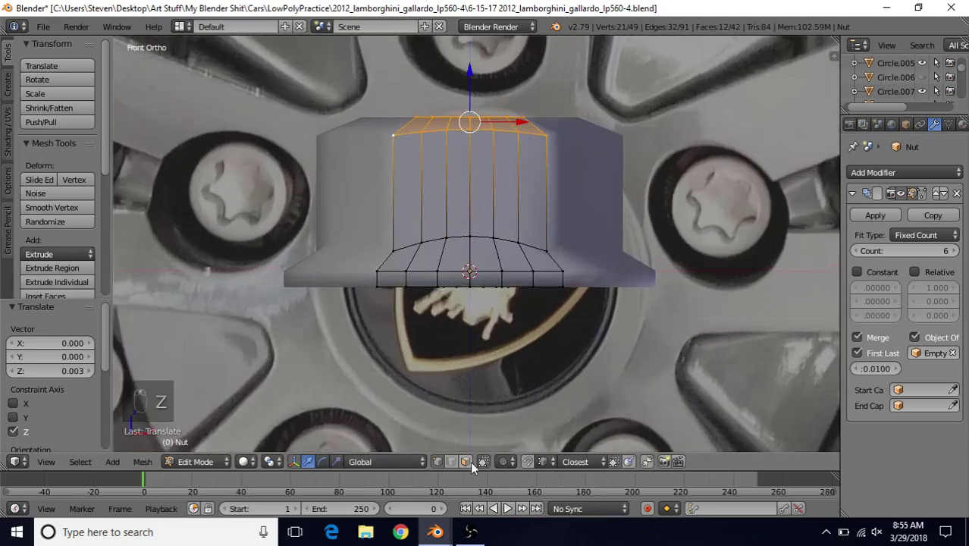
Inset the flange row of faces with Boundary turned off
{"action": "left_click", "coordinate": [465, 461]}
{"action": "middle_click_drag", "start_coordinate": [504, 286], "coordinate": [513, 233], "text": "shift"}
{"action": "scroll", "coordinate": [455, 299], "scroll_direction": "up", "scroll_amount": 3}
{"action": "right_click", "coordinate": [463, 236], "text": "alt"}
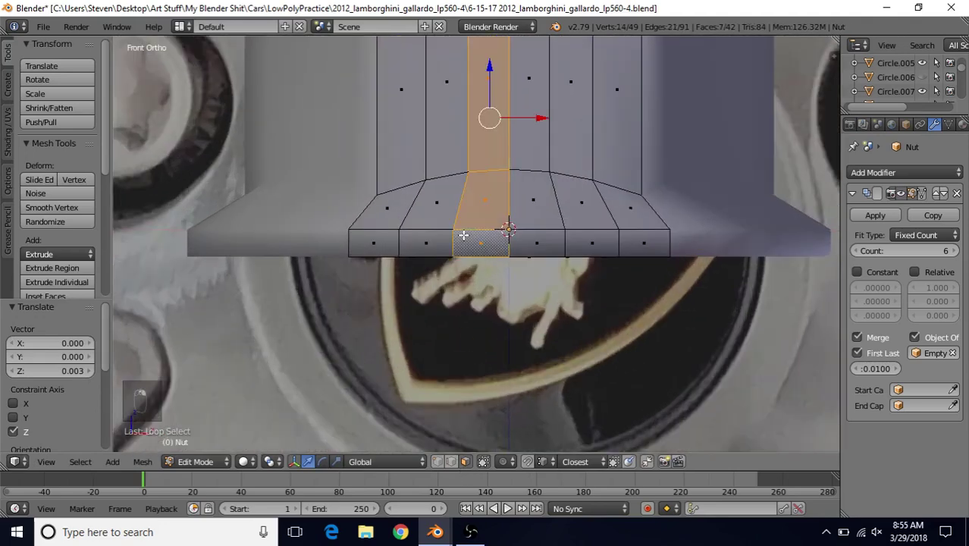
{"action": "right_click", "coordinate": [508, 232], "text": "alt"}
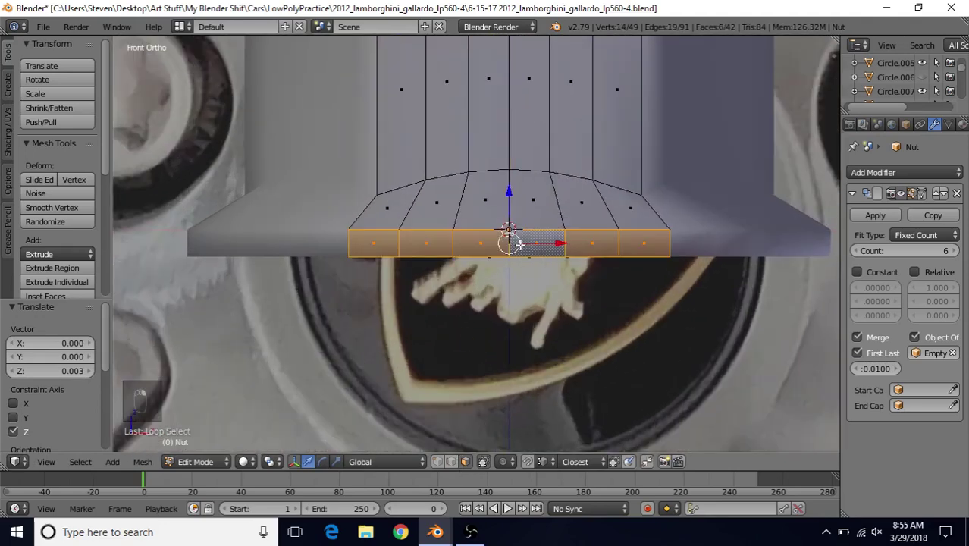
{"action": "key", "text": "i"}
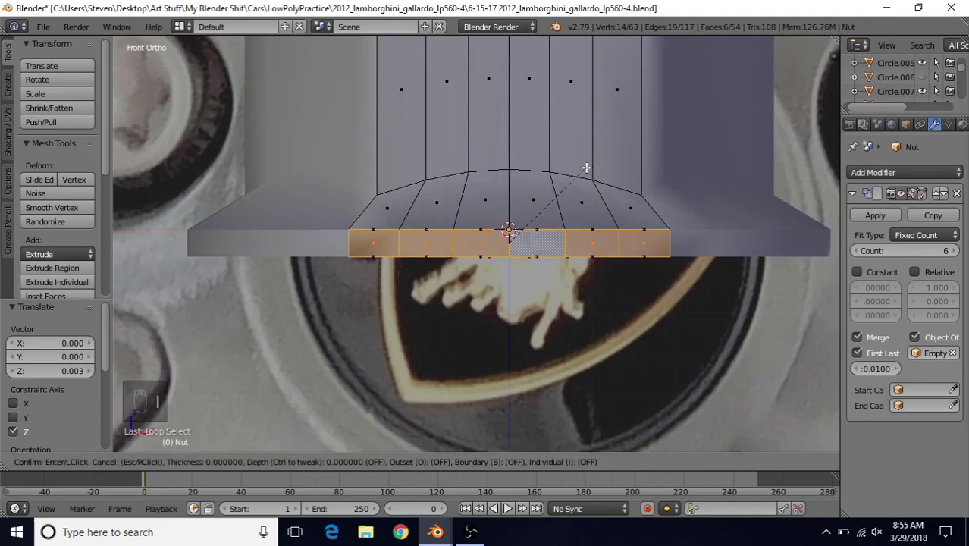
{"action": "key", "text": "b"}
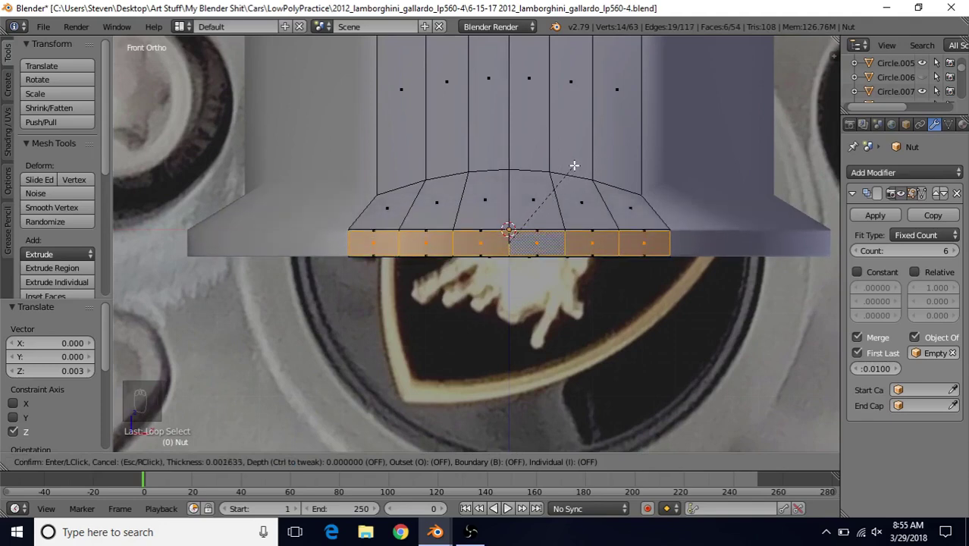
{"action": "left_click", "coordinate": [574, 165]}
Inset the ring of faces around the hole on the underside
{"action": "scroll", "coordinate": [574, 165], "scroll_direction": "down", "scroll_amount": 2}
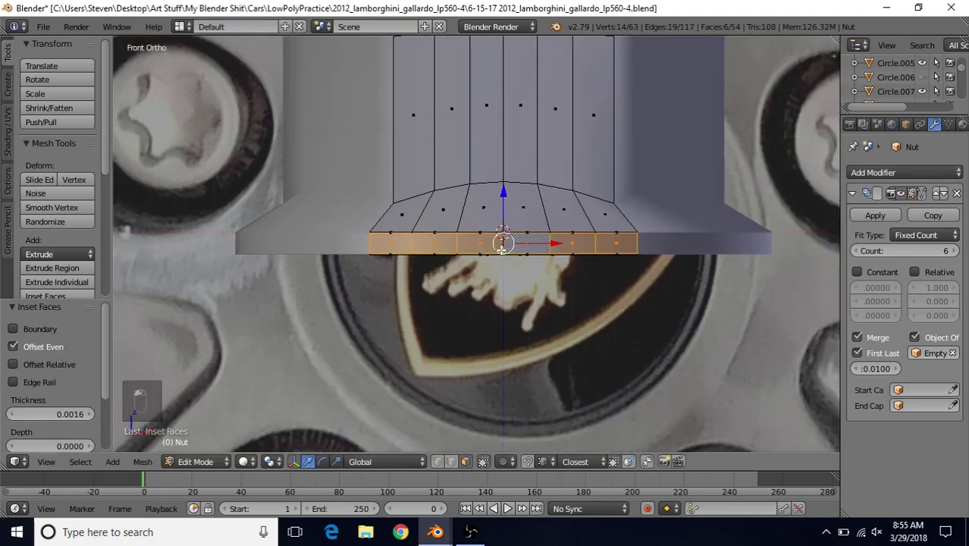
{"action": "middle_click_drag", "start_coordinate": [574, 165], "coordinate": [511, 142]}
{"action": "right_click", "coordinate": [483, 121], "text": "alt"}
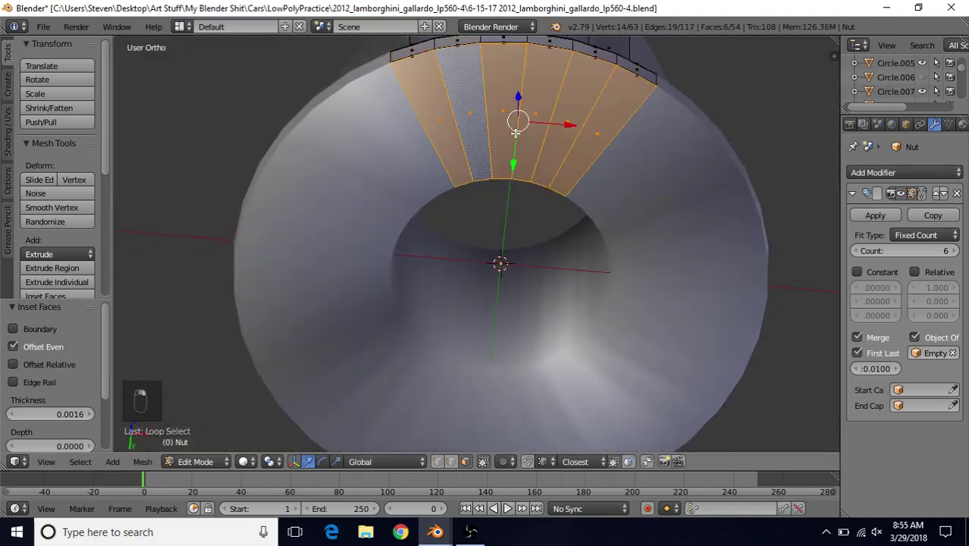
{"action": "key", "text": "i"}
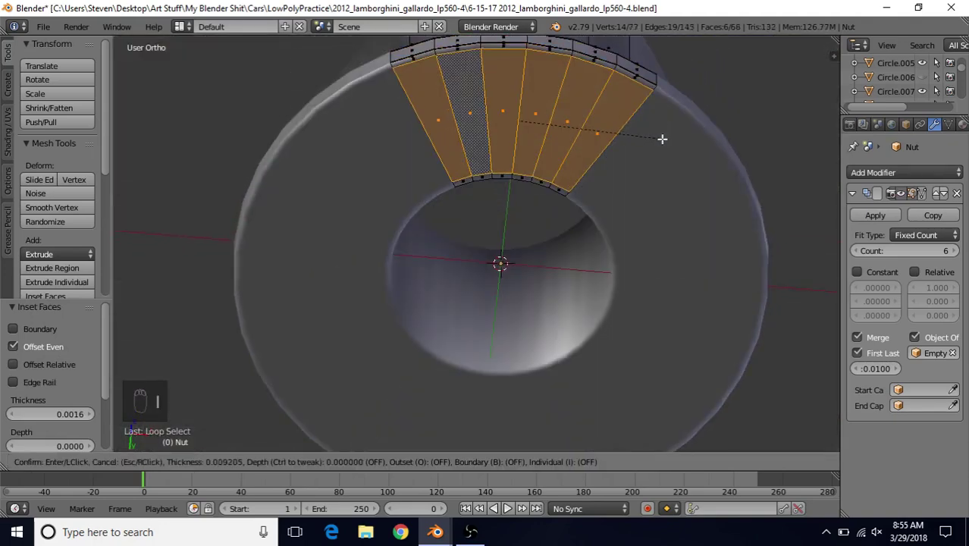
{"action": "left_click", "coordinate": [629, 188]}
Add a supporting loop cut hugging the bore's top rim
{"action": "key", "text": "Tab"}
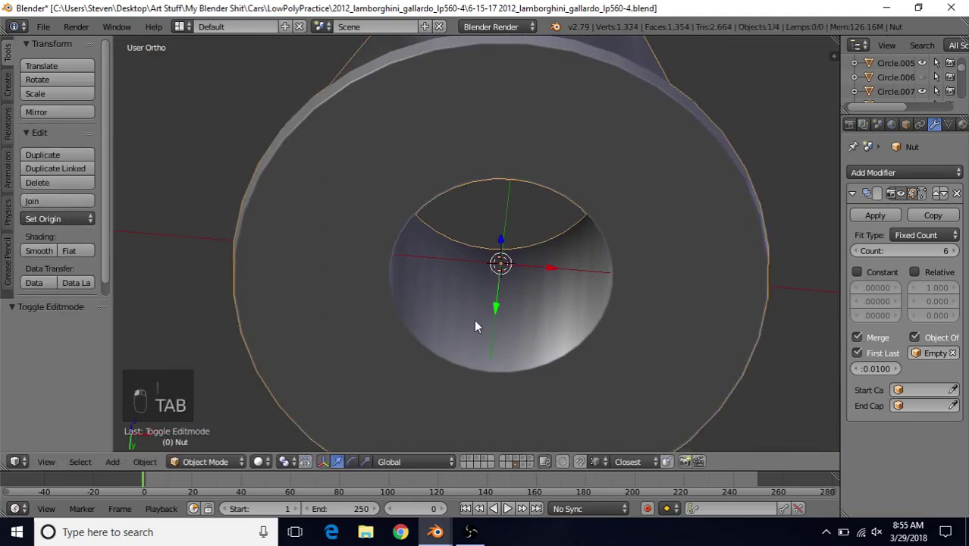
{"action": "middle_click_drag", "start_coordinate": [474, 319], "coordinate": [440, 375]}
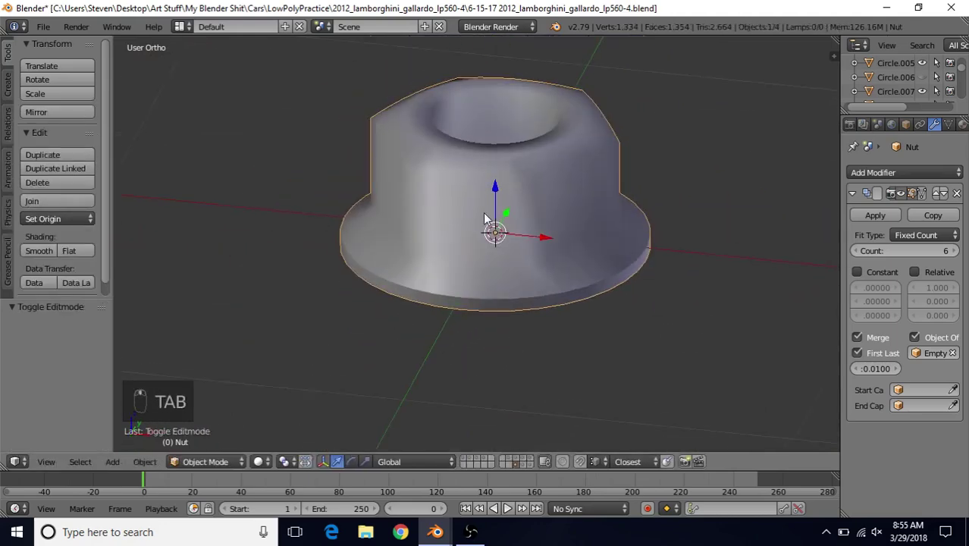
{"action": "middle_click_drag", "start_coordinate": [485, 218], "coordinate": [478, 251]}
{"action": "key", "text": "Tab"}
{"action": "middle_click_drag", "start_coordinate": [450, 212], "coordinate": [451, 263]}
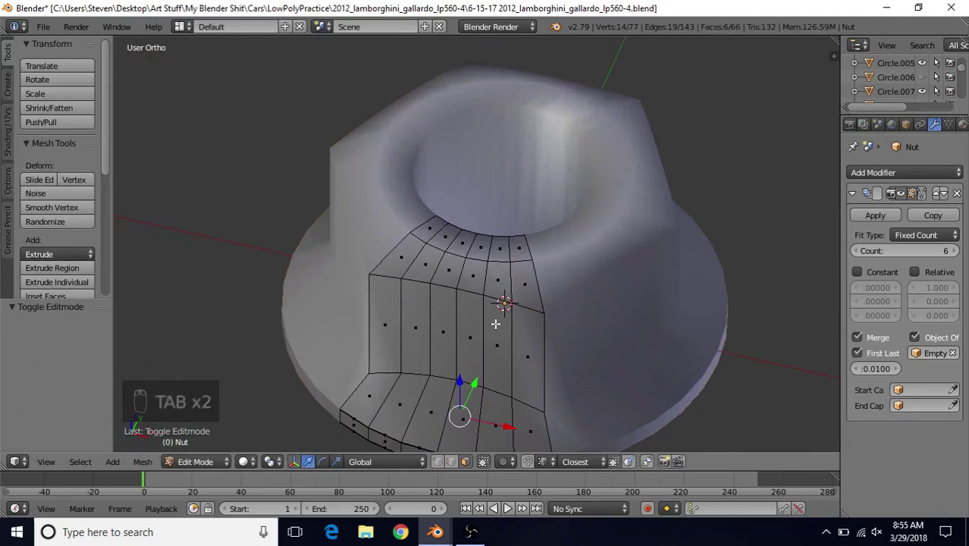
{"action": "scroll", "coordinate": [496, 327], "scroll_direction": "up", "scroll_amount": 3}
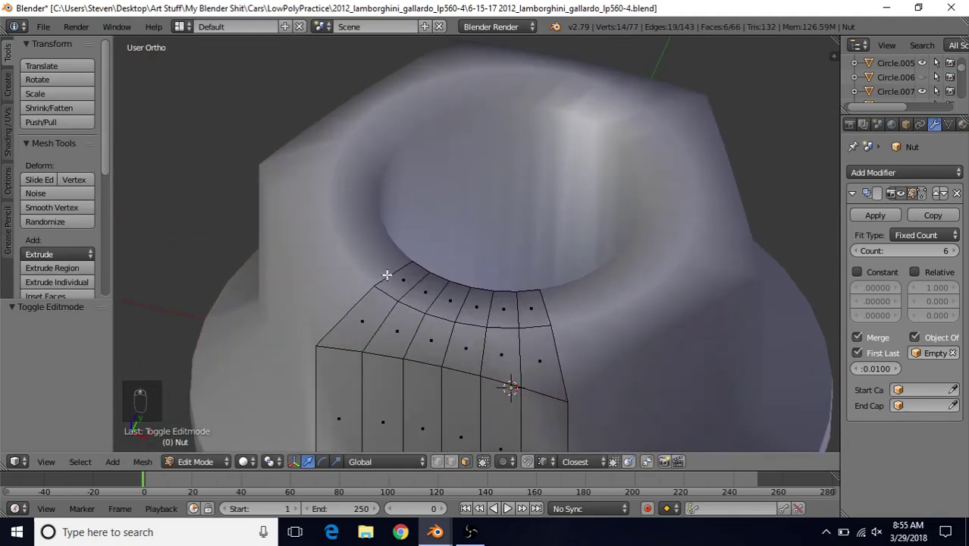
{"action": "key", "text": "ctrl+r"}
{"action": "left_click", "coordinate": [394, 267]}
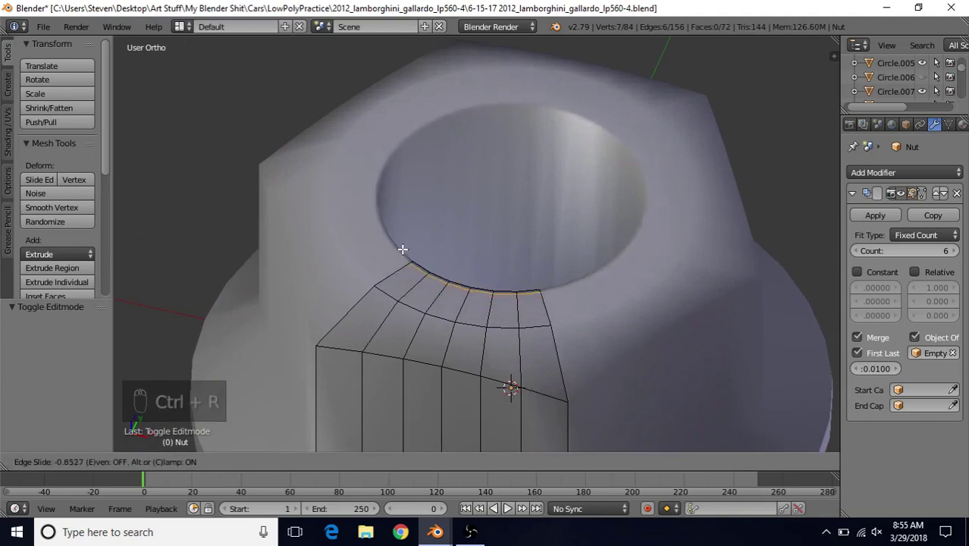
{"action": "left_click", "coordinate": [403, 251]}
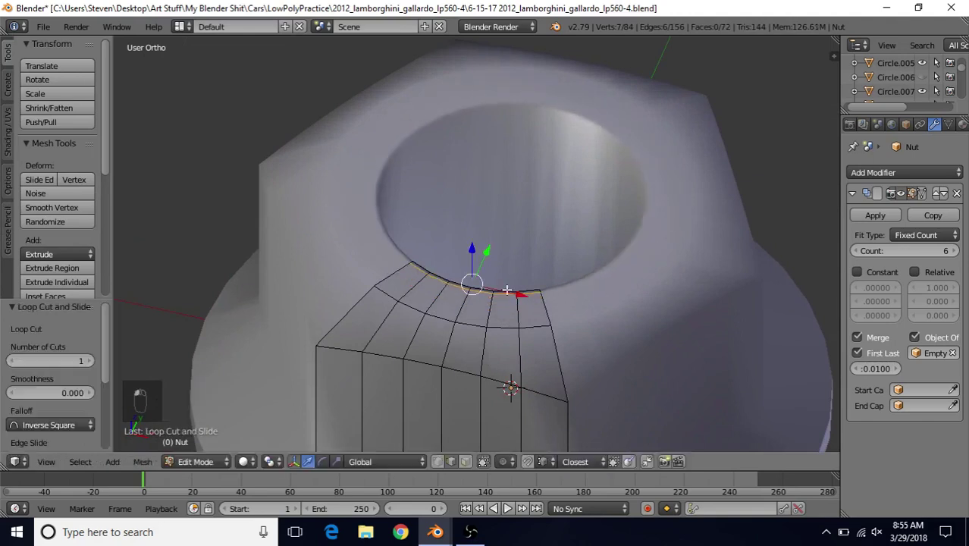
{"action": "key", "text": "Tab"}
{"action": "scroll", "coordinate": [477, 322], "scroll_direction": "down", "scroll_amount": 2}
{"action": "middle_click_drag", "start_coordinate": [459, 330], "coordinate": [458, 233]}
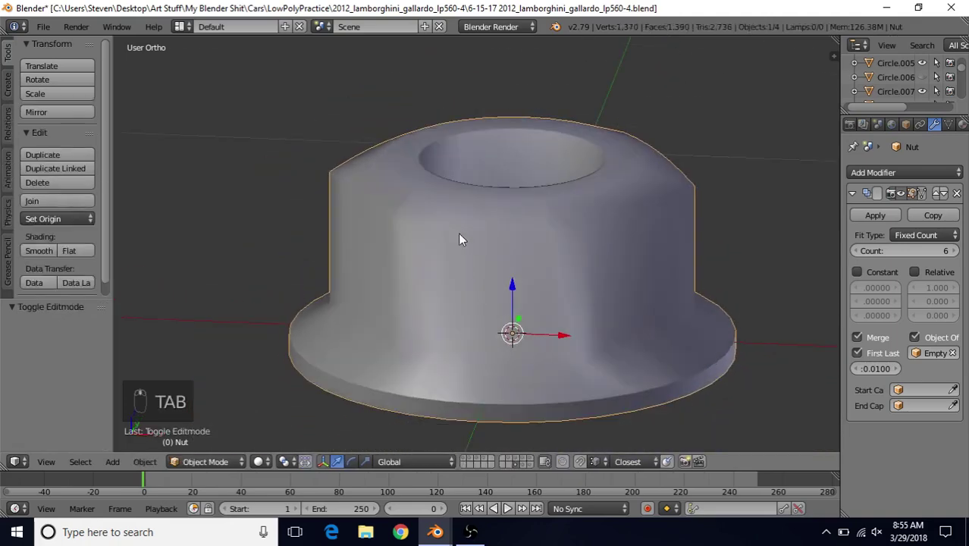
{"action": "key", "text": "Tab"}
Switch to the reference file practice28 rim4 practice V21a for video.blend to compare nuts
{"action": "key", "text": "Tab"}
{"action": "scroll", "coordinate": [468, 279], "scroll_direction": "down", "scroll_amount": 3}
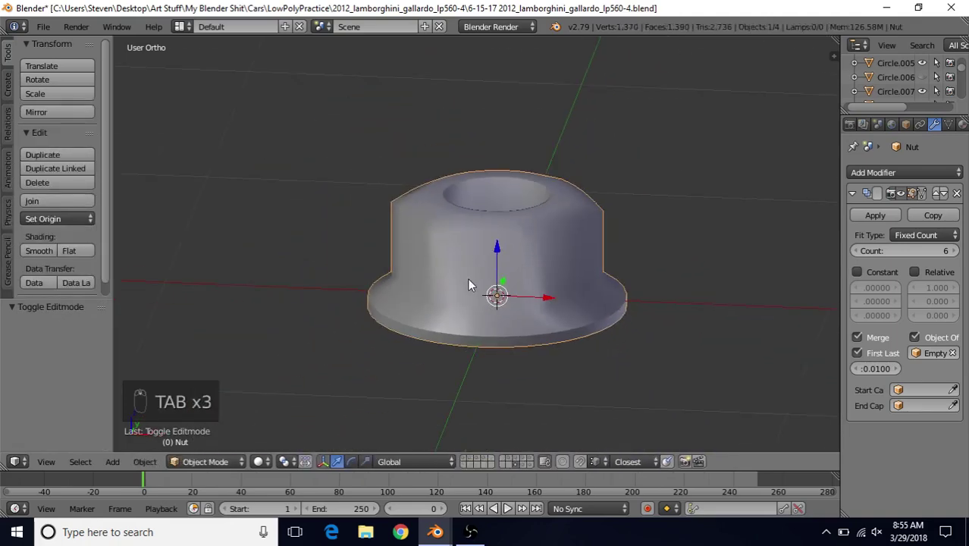
{"action": "middle_click_drag", "start_coordinate": [469, 281], "coordinate": [493, 282]}
{"action": "key", "text": "Tab"}
{"action": "scroll", "coordinate": [493, 281], "scroll_direction": "up", "scroll_amount": 2}
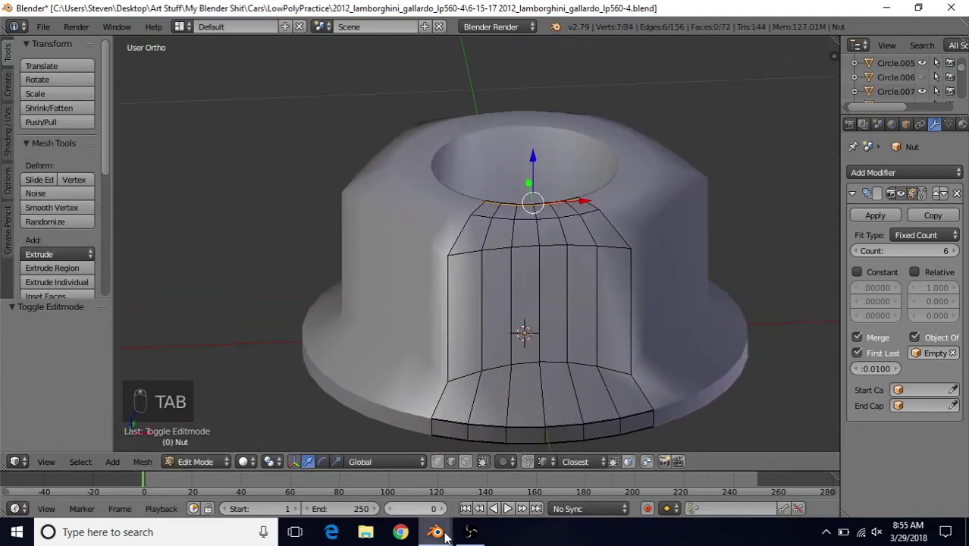
{"action": "mouse_move", "coordinate": [435, 531]}
{"action": "left_click", "coordinate": [356, 466]}
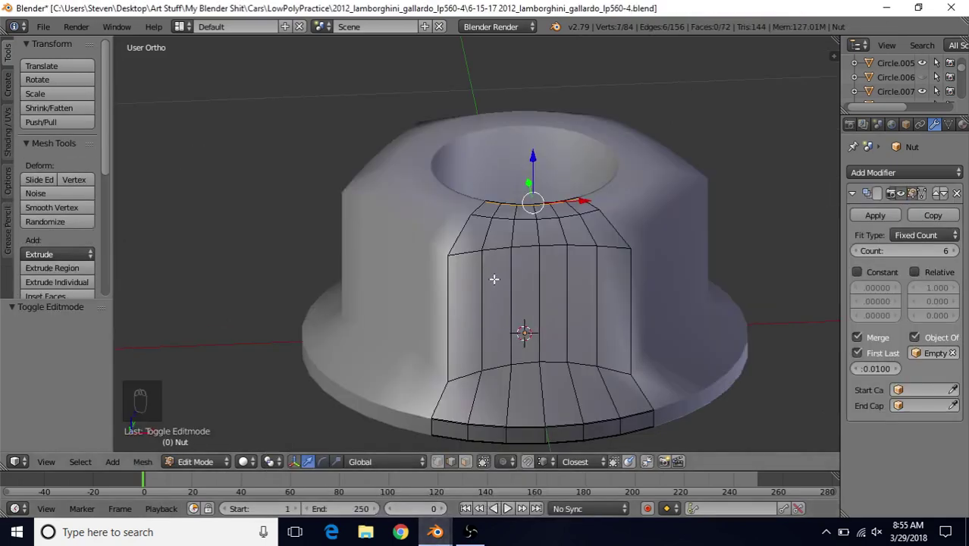
Select the hex face top edge loop plus the left and right corner loops
{"action": "scroll", "coordinate": [504, 258], "scroll_direction": "up", "scroll_amount": 2}
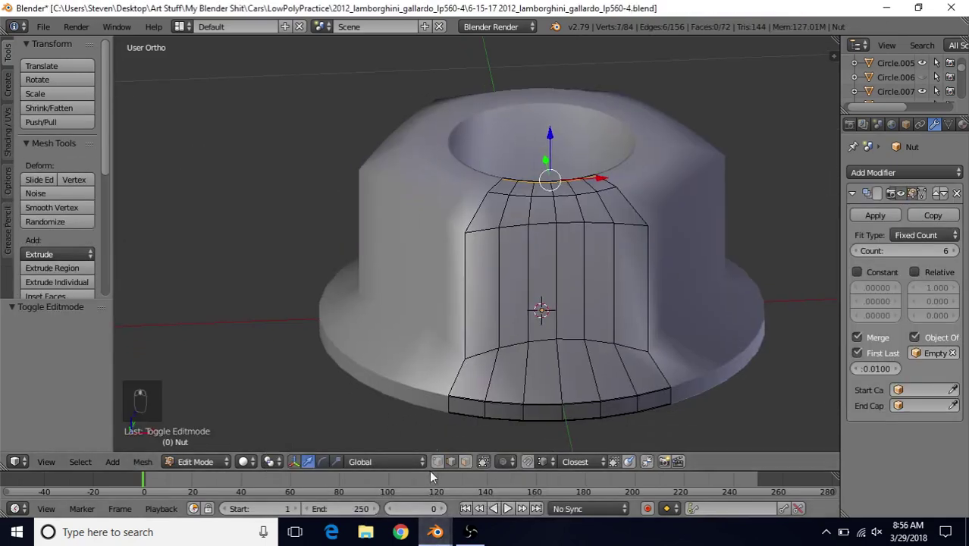
{"action": "middle_click_drag", "start_coordinate": [524, 285], "coordinate": [536, 271]}
{"action": "right_click", "coordinate": [496, 219], "text": "alt"}
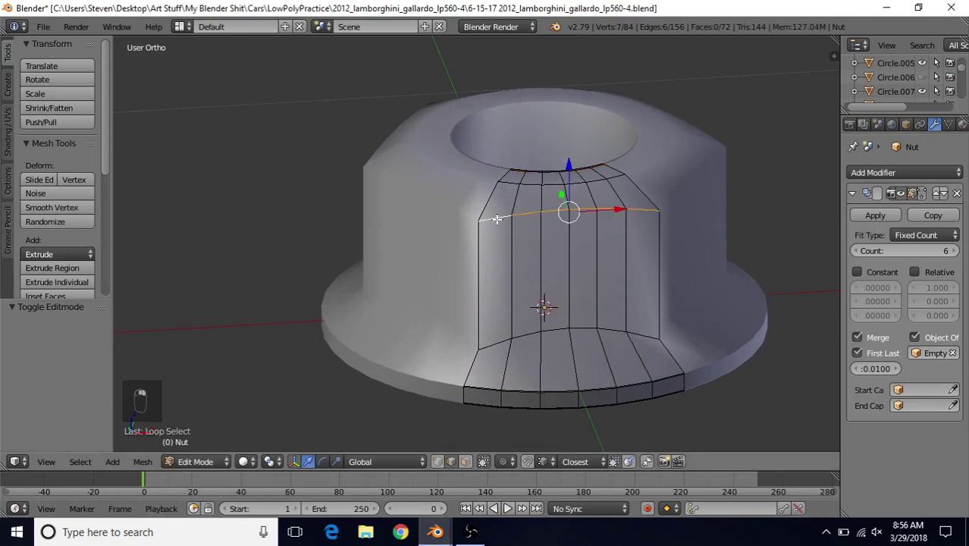
{"action": "right_click", "coordinate": [470, 277], "text": "alt+shift"}
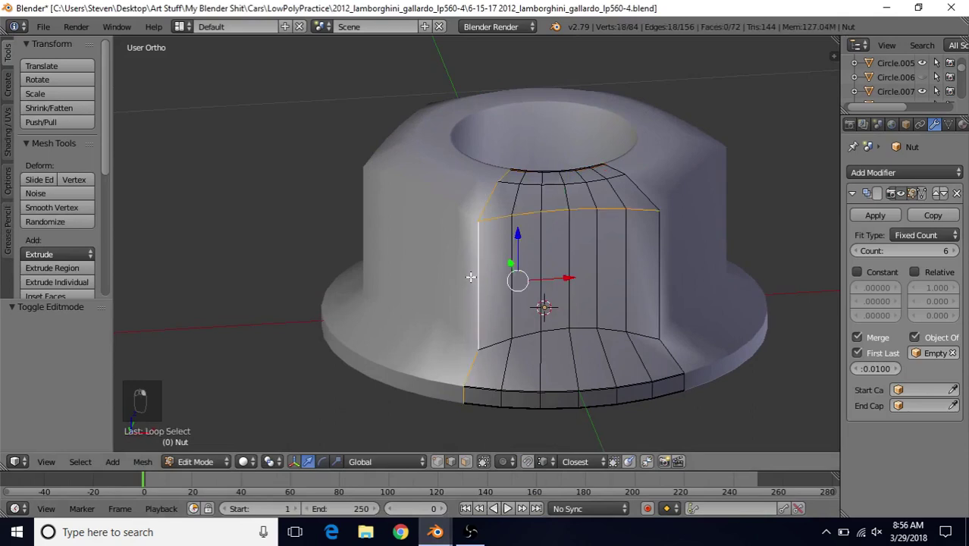
{"action": "right_click", "coordinate": [669, 249], "text": "alt+shift"}
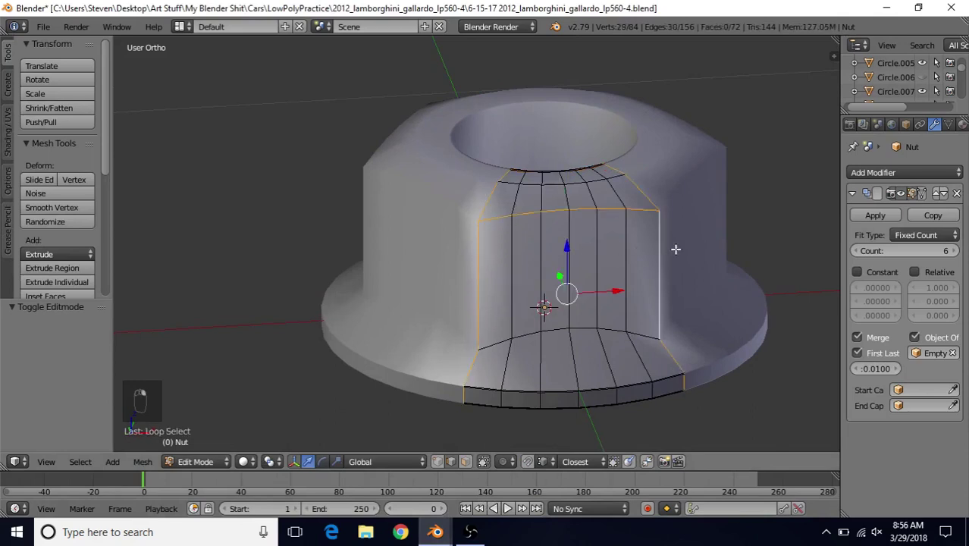
{"action": "scroll", "coordinate": [656, 314], "scroll_direction": "down", "scroll_amount": 1}
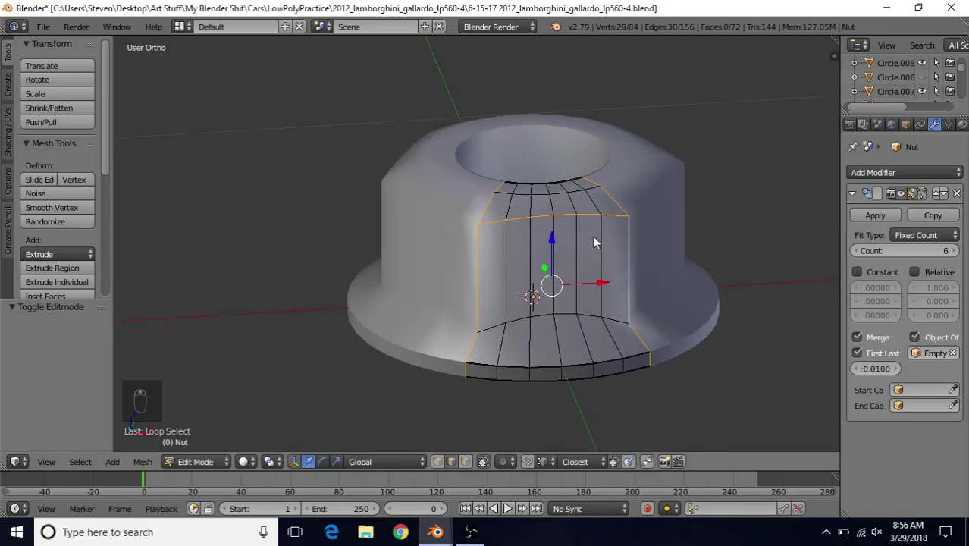
Apply the Array modifier, making the nut one 432-face mesh
{"action": "key", "text": "Tab"}
{"action": "key", "text": "Tab"}
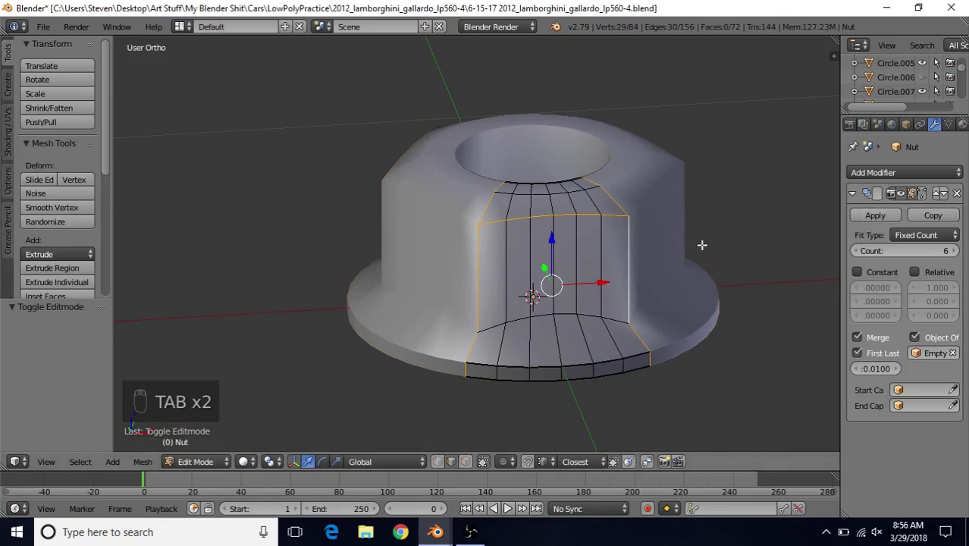
{"action": "key", "text": "Tab"}
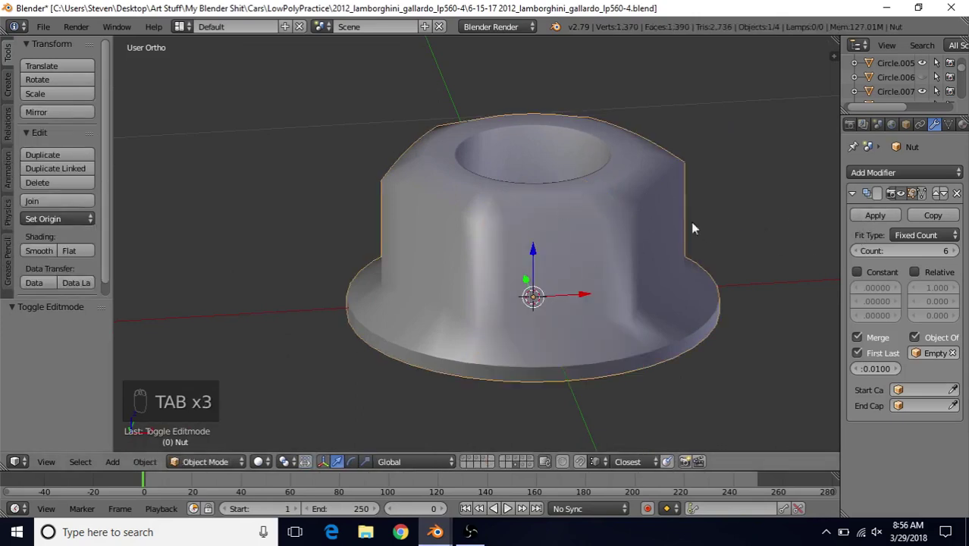
{"action": "left_click", "coordinate": [877, 215]}
{"action": "key", "text": "Tab"}
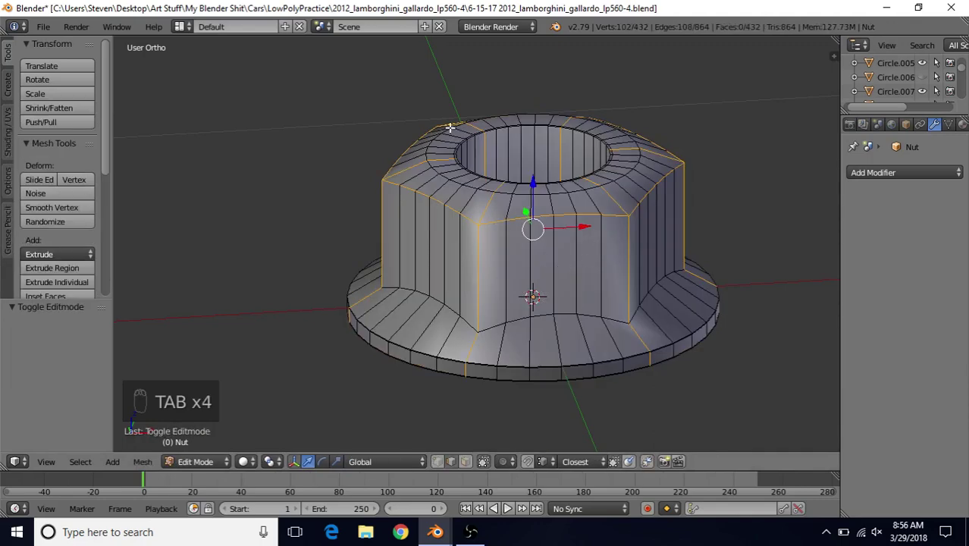
{"action": "middle_click_drag", "start_coordinate": [442, 150], "coordinate": [467, 210]}
{"action": "scroll", "coordinate": [468, 210], "scroll_direction": "up", "scroll_amount": 1}
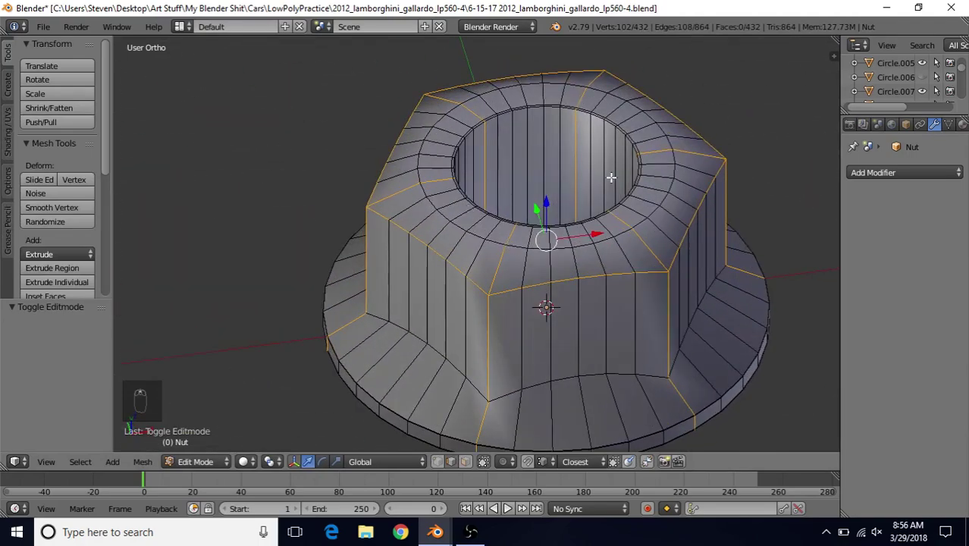
Bevel the selected hex corner and top edges with offset 0.009 and 1 segment
{"action": "key", "text": "ctrl+b"}
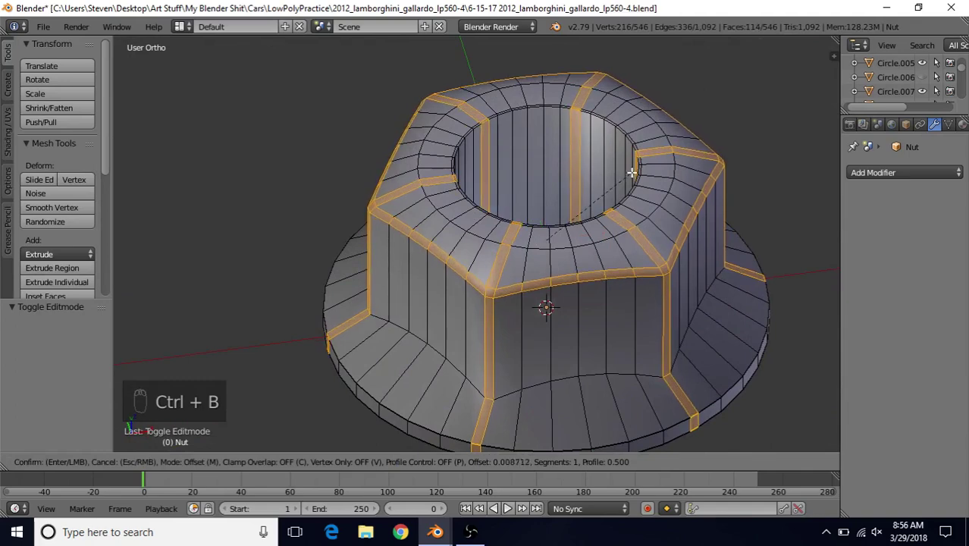
{"action": "left_click", "coordinate": [631, 173]}
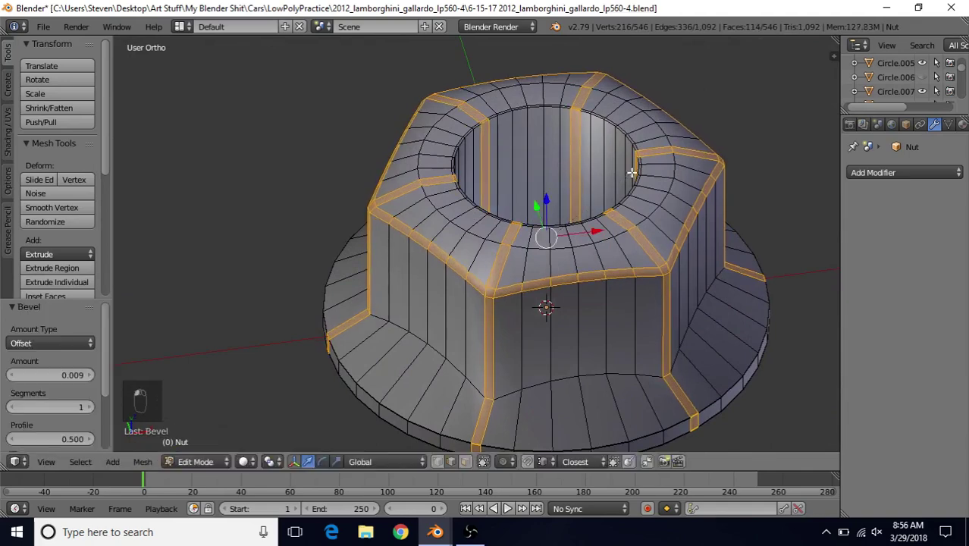
{"action": "key", "text": "Tab"}
{"action": "middle_click_drag", "start_coordinate": [542, 314], "coordinate": [527, 275]}
{"action": "key", "text": "Tab"}
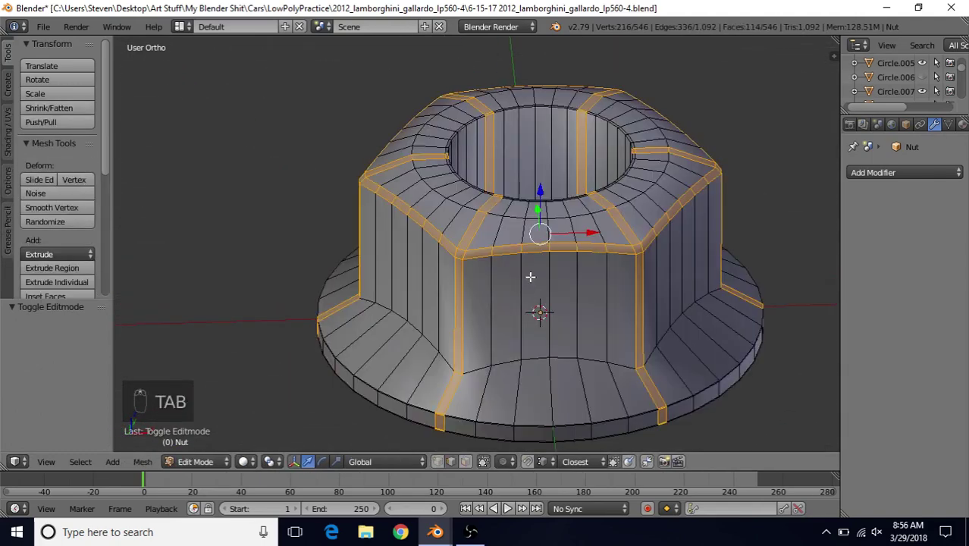
{"action": "scroll", "coordinate": [526, 276], "scroll_direction": "up", "scroll_amount": 2}
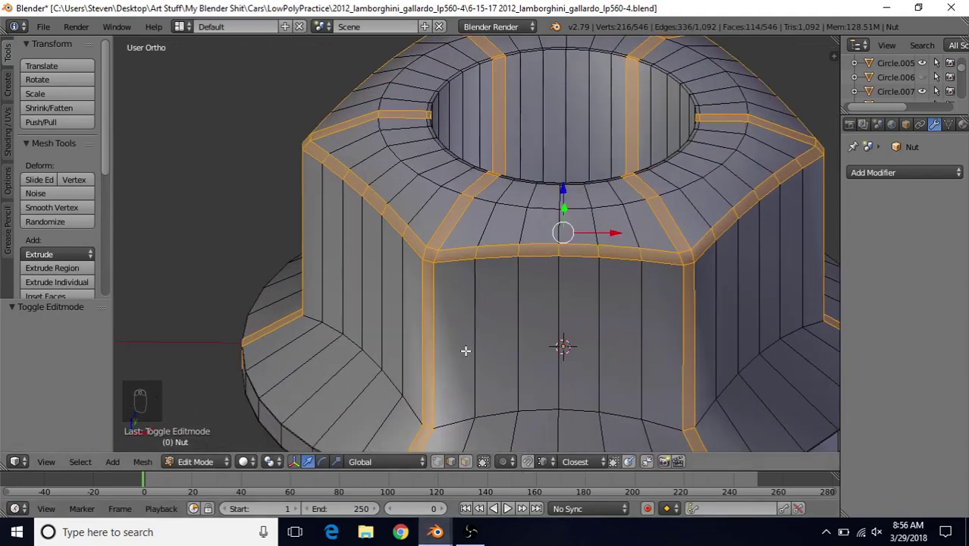
{"action": "scroll", "coordinate": [465, 349], "scroll_direction": "down", "scroll_amount": 3}
{"action": "scroll", "coordinate": [475, 314], "scroll_direction": "up", "scroll_amount": 2}
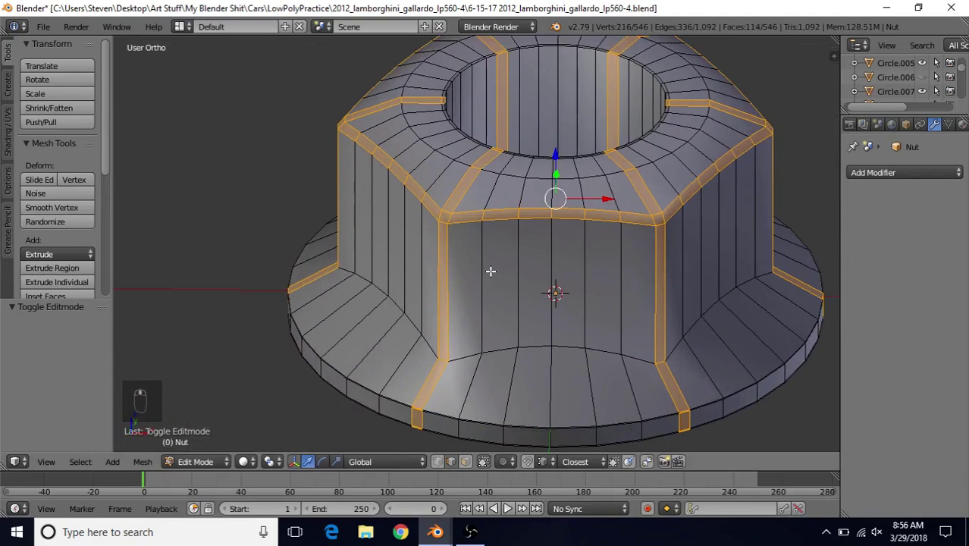
Add an evenly sliding loop cut around the hex body
{"action": "key", "text": "ctrl+r"}
{"action": "left_click", "coordinate": [480, 280]}
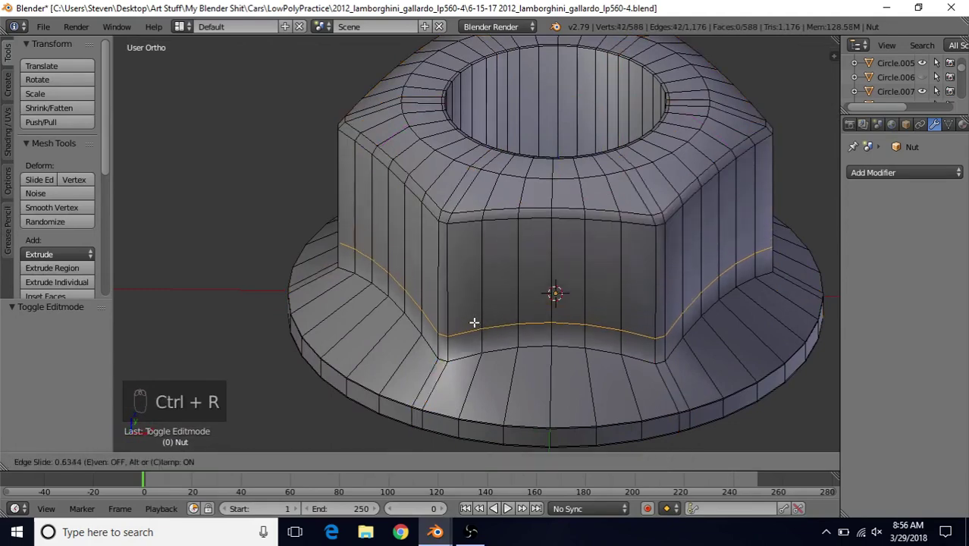
{"action": "key", "text": "e"}
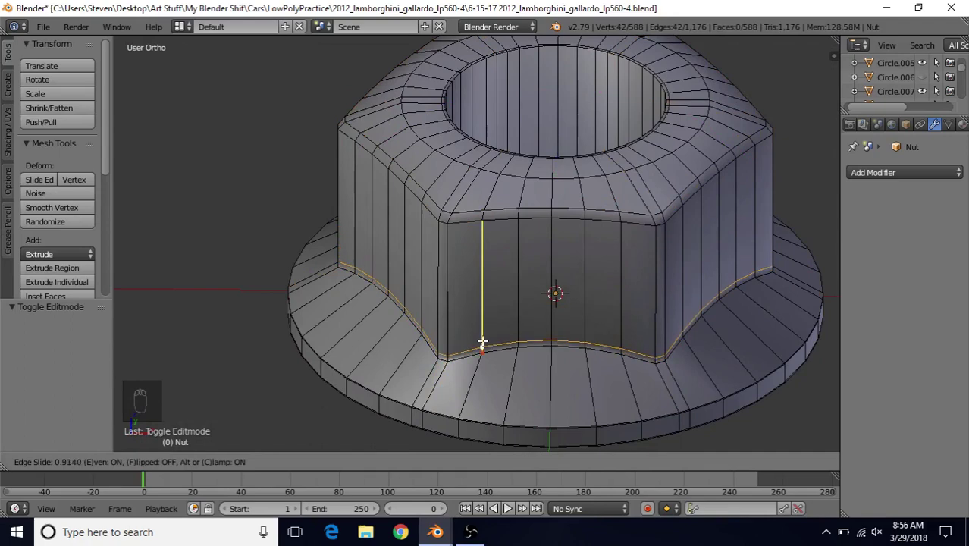
{"action": "left_click", "coordinate": [482, 343]}
{"action": "key", "text": "Tab"}
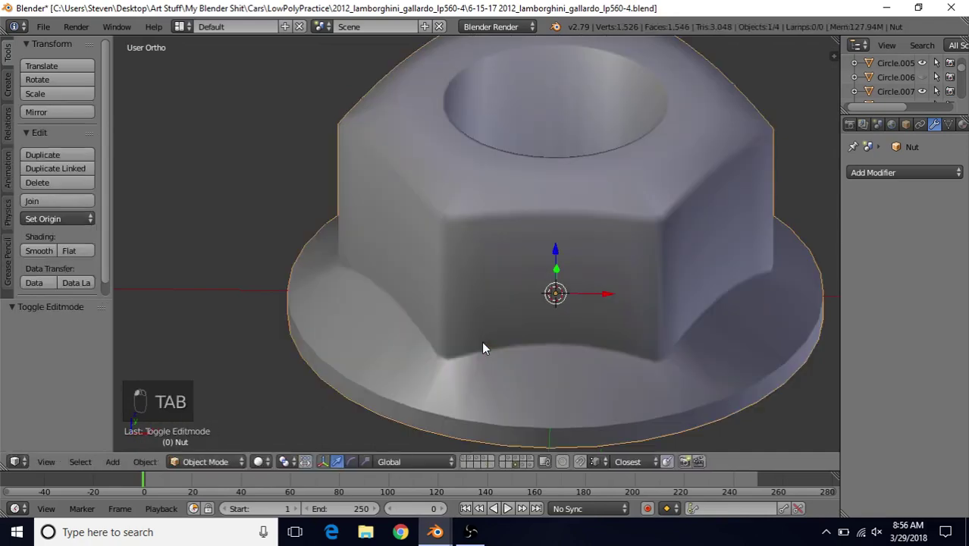
{"action": "scroll", "coordinate": [501, 334], "scroll_direction": "down", "scroll_amount": 3}
{"action": "mouse_move", "coordinate": [483, 310]}
{"action": "middle_mouse_down"}
{"action": "mouse_move", "coordinate": [490, 283]}
{"action": "mouse_move", "coordinate": [549, 265]}
{"action": "mouse_move", "coordinate": [477, 294]}
{"action": "mouse_move", "coordinate": [464, 316]}
{"action": "middle_mouse_up"}
{"action": "key", "text": "Tab"}
{"action": "scroll", "coordinate": [485, 284], "scroll_direction": "up", "scroll_amount": 3}
{"action": "scroll", "coordinate": [466, 292], "scroll_direction": "up", "scroll_amount": 2}
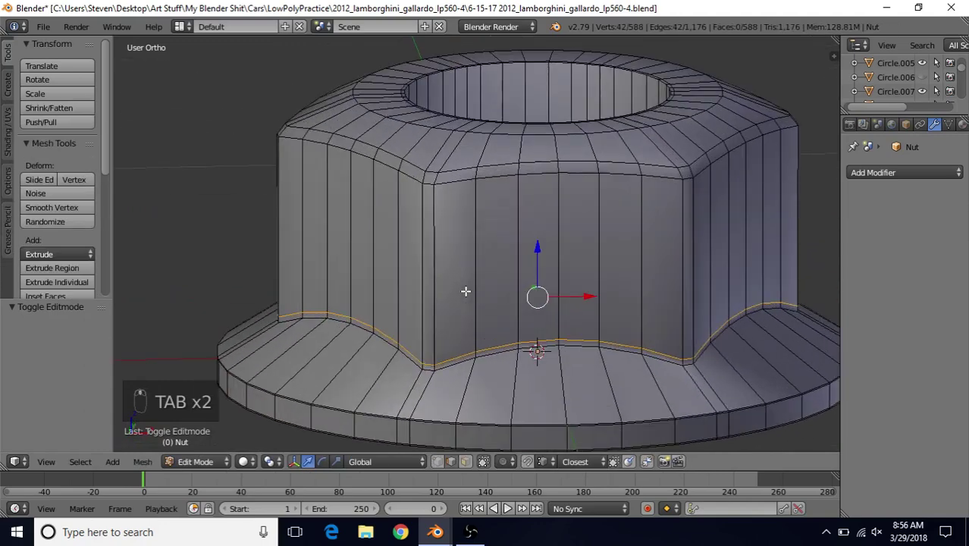
Add a flipped loop cut just below the top edge of the hex sides
{"action": "key", "text": "ctrl+r"}
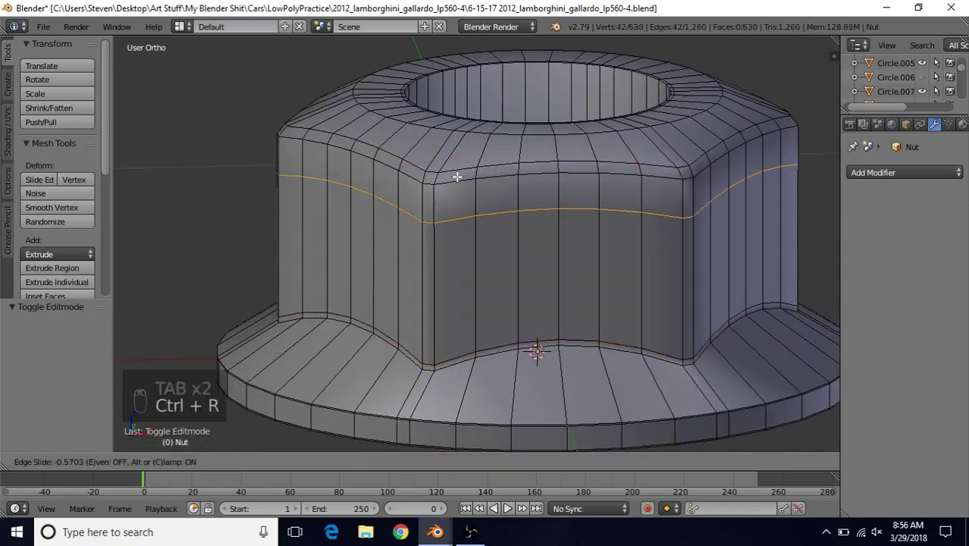
{"action": "left_click", "coordinate": [457, 175]}
{"action": "key", "text": "f"}
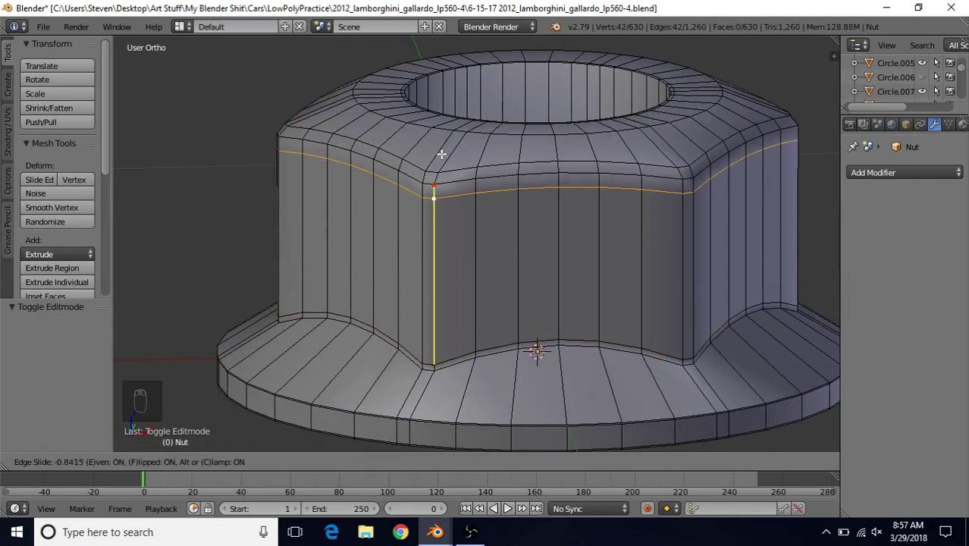
{"action": "left_click", "coordinate": [445, 146]}
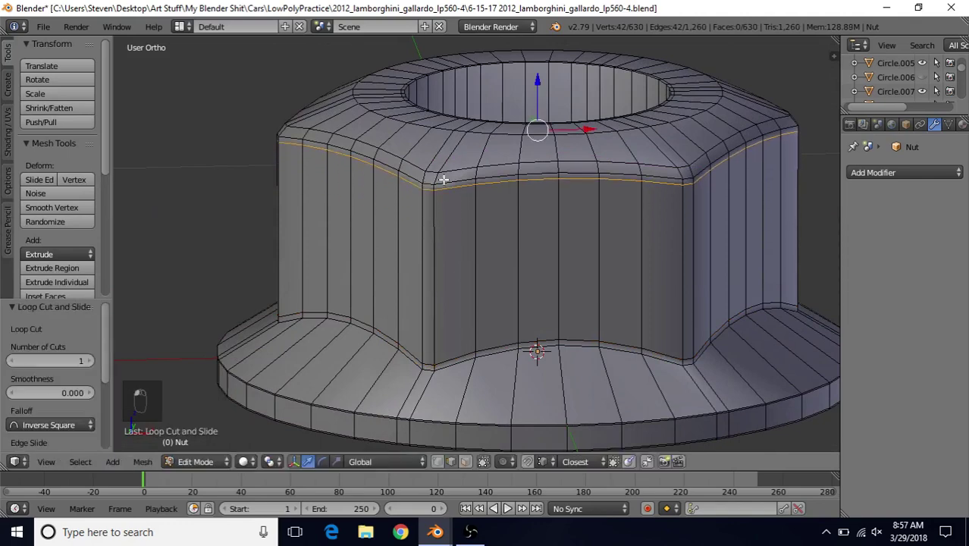
{"action": "key", "text": "Tab"}
{"action": "scroll", "coordinate": [468, 270], "scroll_direction": "down", "scroll_amount": 6}
{"action": "mouse_move", "coordinate": [470, 248]}
{"action": "middle_mouse_down"}
{"action": "mouse_move", "coordinate": [515, 231]}
{"action": "mouse_move", "coordinate": [538, 258]}
{"action": "mouse_move", "coordinate": [627, 261]}
{"action": "mouse_move", "coordinate": [556, 243]}
{"action": "mouse_move", "coordinate": [459, 238]}
{"action": "middle_mouse_up"}
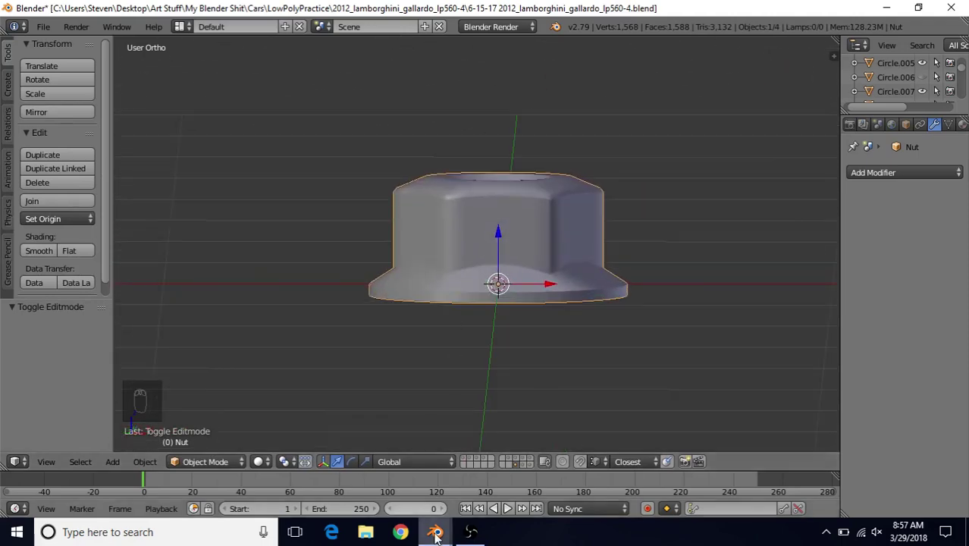
Compare with the reference nut in the practice file, then return to the lp560-4 model
{"action": "mouse_move", "coordinate": [436, 527]}
{"action": "left_click", "coordinate": [357, 470]}
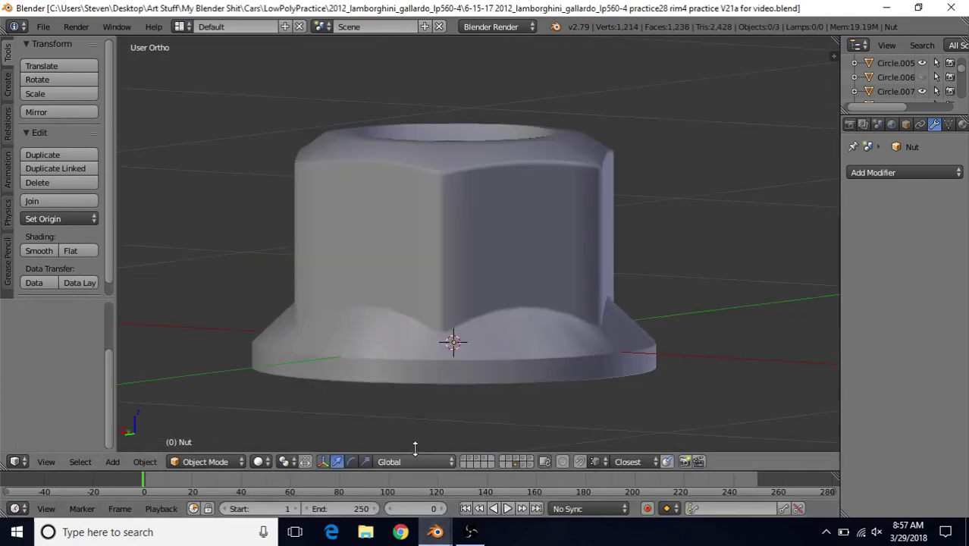
{"action": "left_click", "coordinate": [470, 507]}
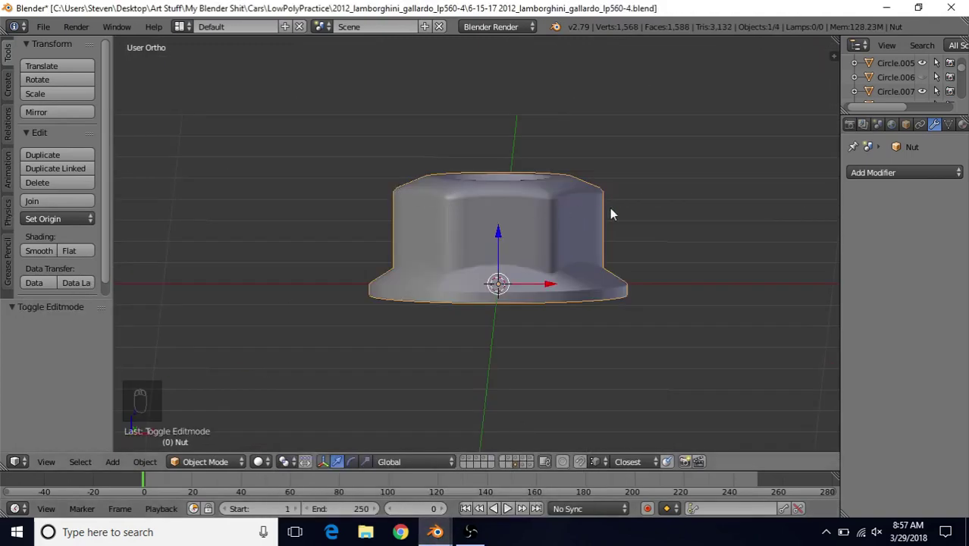
In front wireframe view, box-select all the nut's top vertices
{"action": "key", "text": "Tab"}
{"action": "key", "text": "KP_1"}
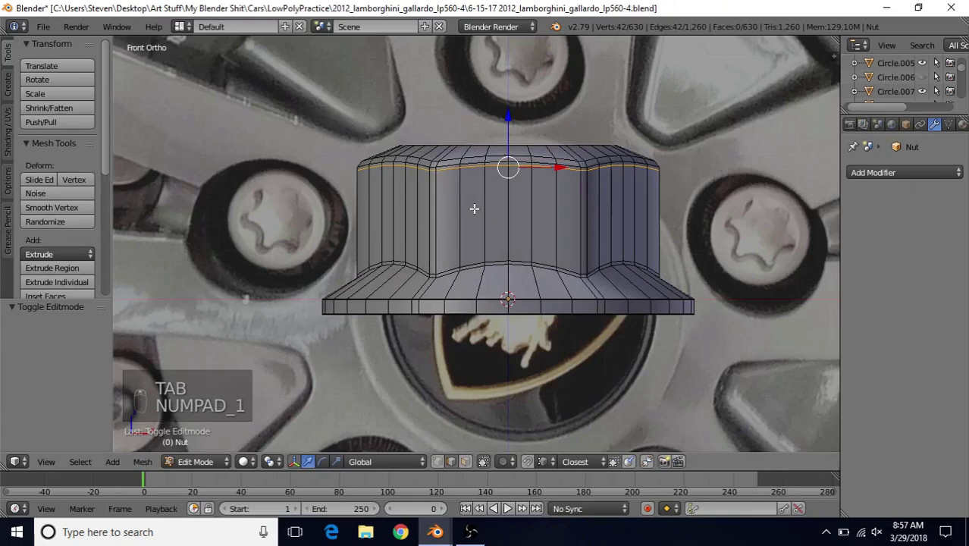
{"action": "left_click", "coordinate": [438, 461]}
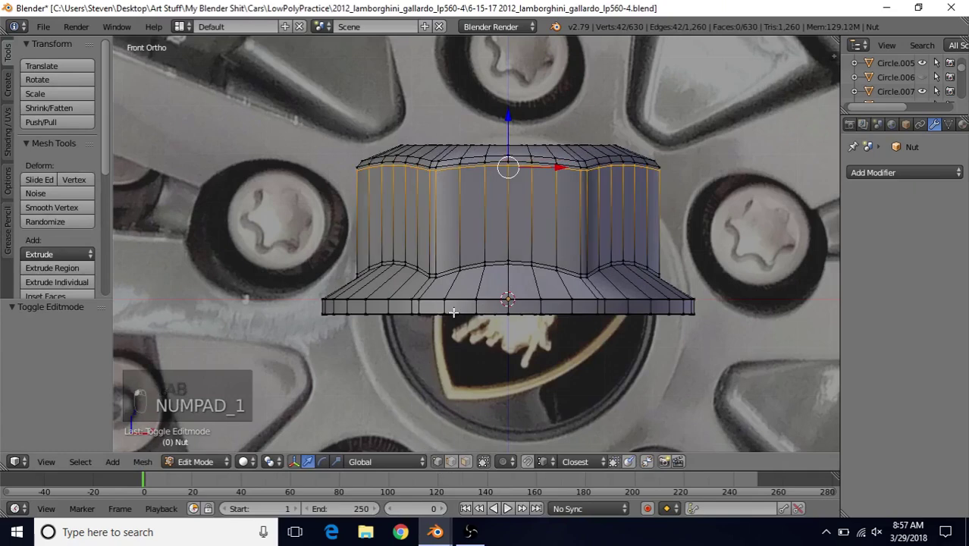
{"action": "key", "text": "z"}
{"action": "key", "text": "b"}
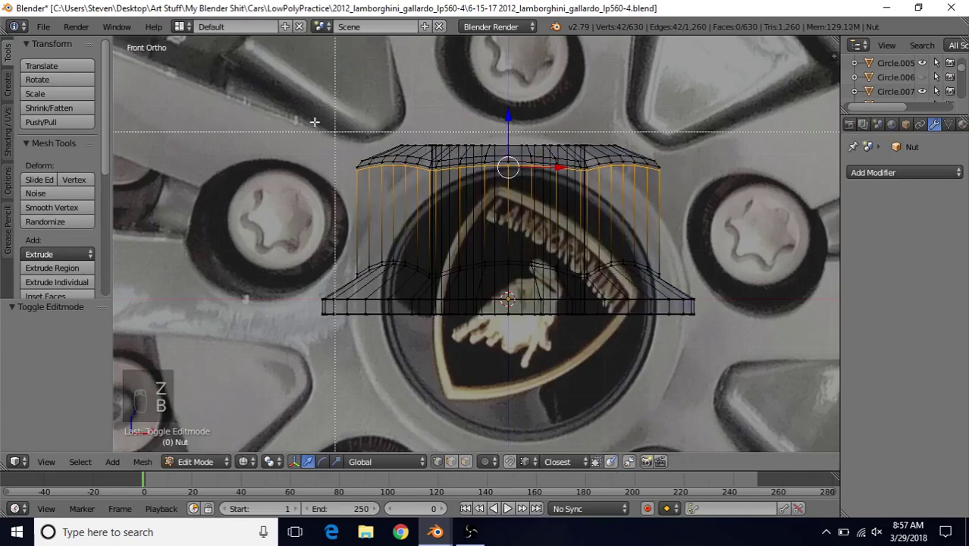
{"action": "left_click_drag", "start_coordinate": [303, 99], "coordinate": [727, 182]}
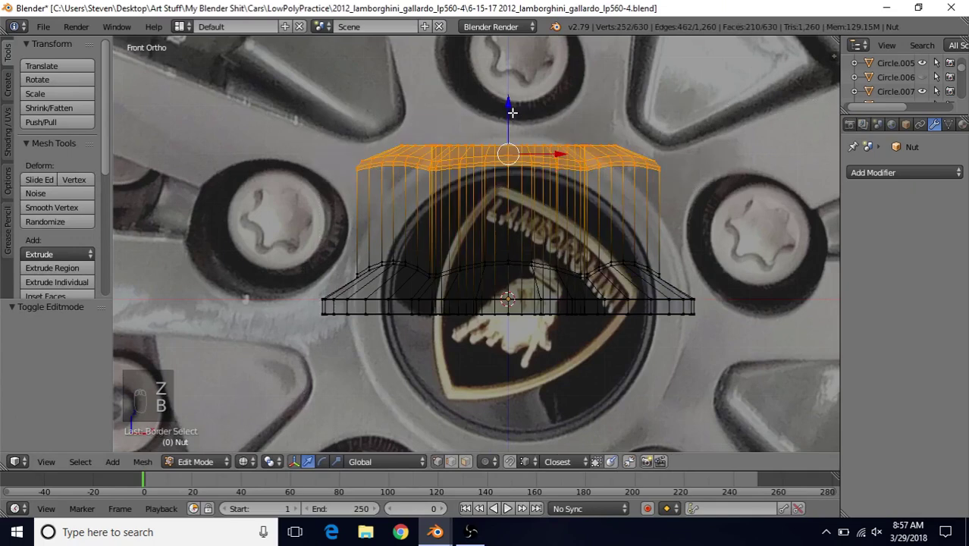
Raise the top vertices 0.053 along Z and orbit to check the taller nut
{"action": "key", "text": "g"}
{"action": "key", "text": "z"}
{"action": "left_click", "coordinate": [513, 99]}
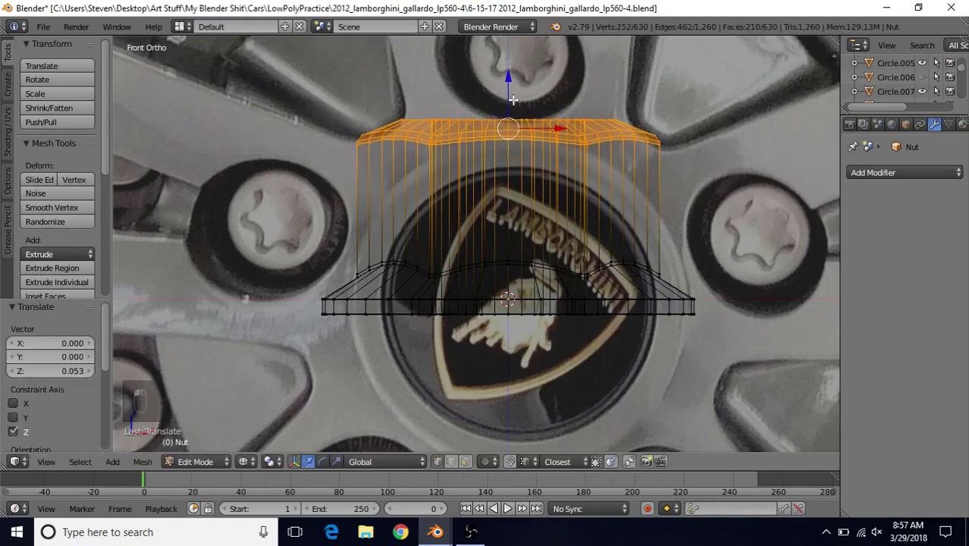
{"action": "key", "text": "z"}
{"action": "key", "text": "z"}
{"action": "left_click_drag", "start_coordinate": [511, 101], "coordinate": [506, 107]}
{"action": "key", "text": "z"}
{"action": "key", "text": "Tab"}
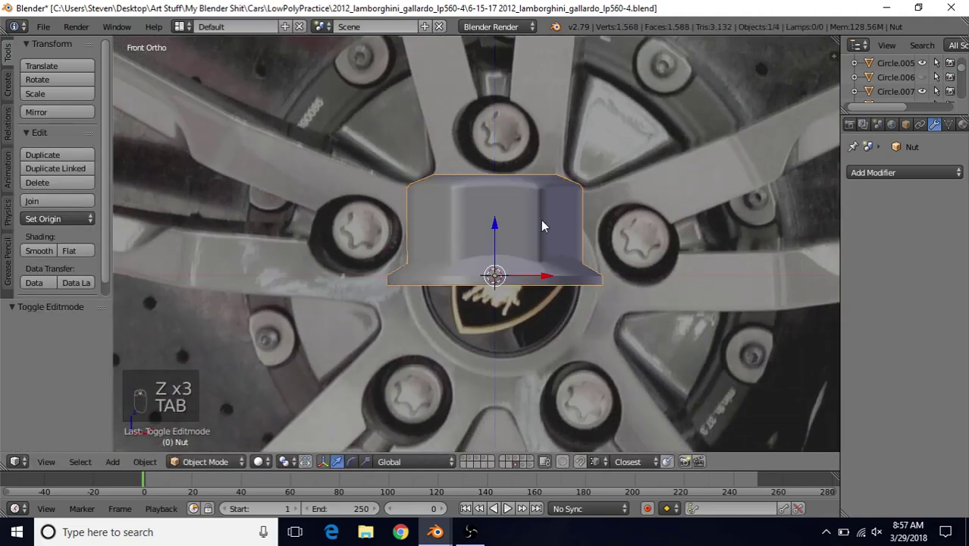
{"action": "middle_click_drag", "start_coordinate": [540, 221], "coordinate": [587, 267]}
{"action": "key", "text": "Tab"}
Scale the whole nut horizontally to about 0.74, keeping its height
{"action": "key", "text": "a"}
{"action": "key", "text": "a"}
{"action": "scroll", "coordinate": [588, 267], "scroll_direction": "up", "scroll_amount": 1}
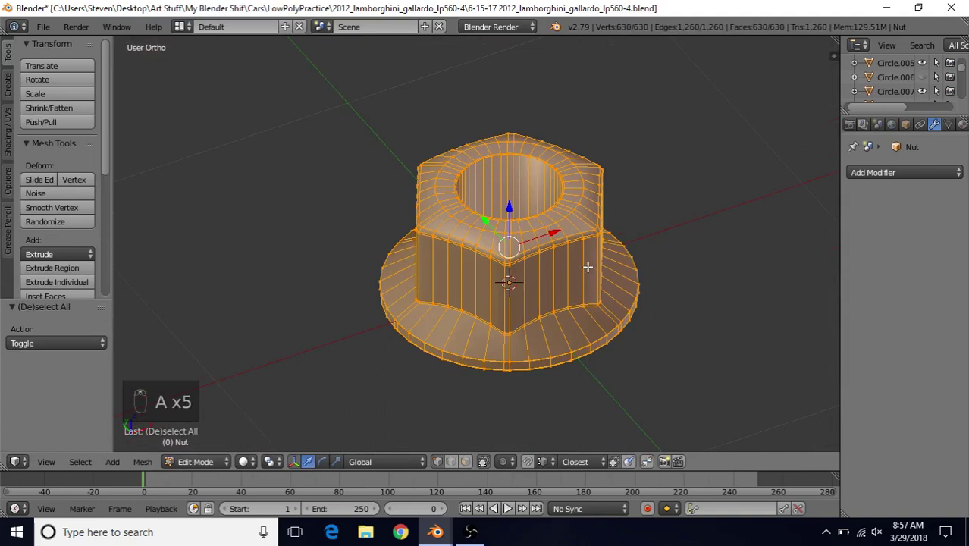
{"action": "key", "text": "s"}
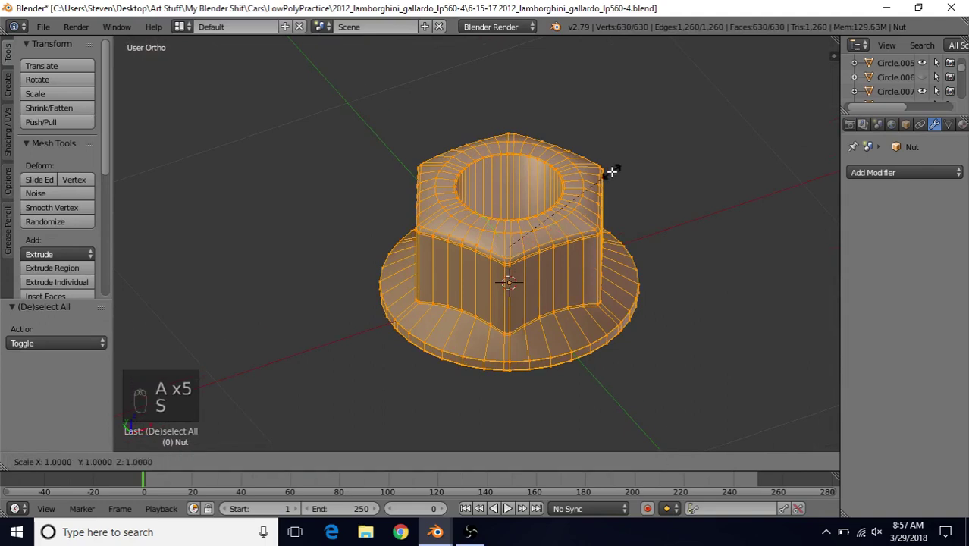
{"action": "key", "text": "shift+z"}
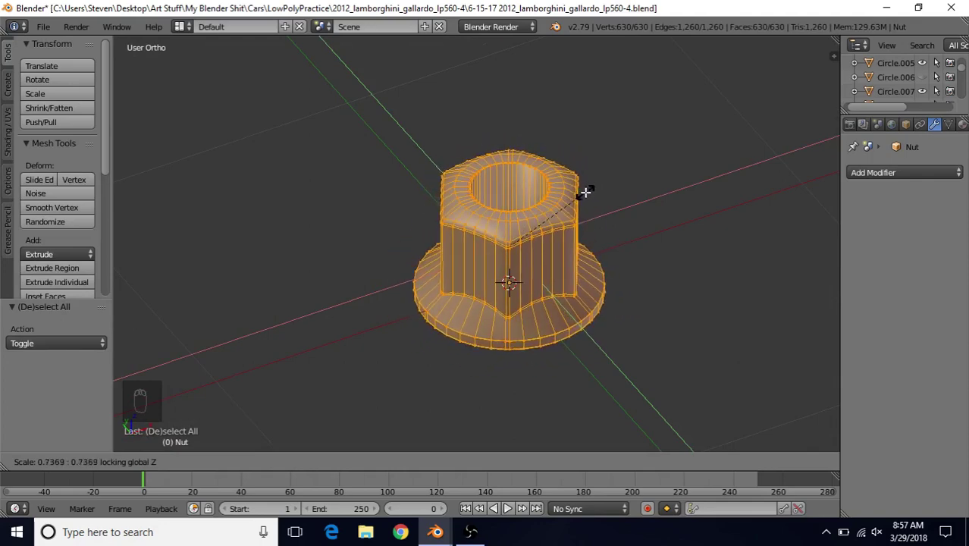
{"action": "left_click", "coordinate": [584, 192]}
{"action": "key", "text": "Tab"}
{"action": "scroll", "coordinate": [534, 200], "scroll_direction": "down", "scroll_amount": 3}
{"action": "middle_click_drag", "start_coordinate": [534, 201], "coordinate": [464, 211]}
{"action": "scroll", "coordinate": [483, 209], "scroll_direction": "up", "scroll_amount": 3}
In front wireframe view, lower the nut's top vertices 0.058 along Z
{"action": "key", "text": "Tab"}
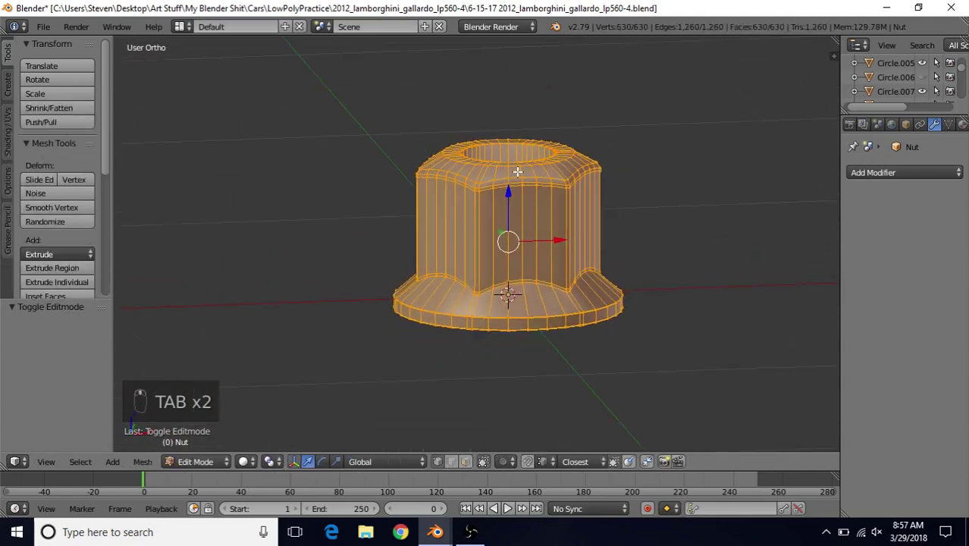
{"action": "right_click", "coordinate": [492, 170]}
{"action": "key", "text": "KP_1"}
{"action": "key", "text": "z"}
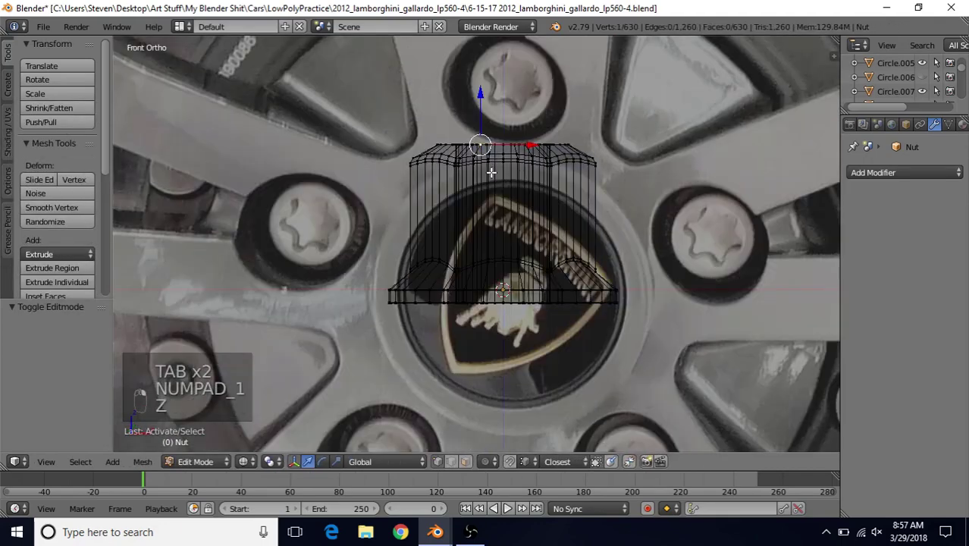
{"action": "key", "text": "b"}
{"action": "left_click_drag", "start_coordinate": [375, 119], "coordinate": [666, 178]}
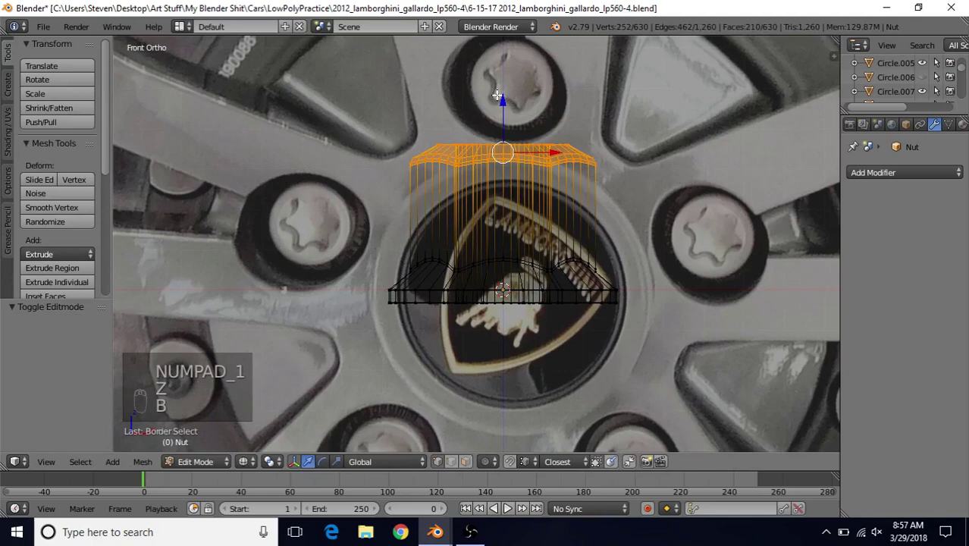
{"action": "key", "text": "g"}
{"action": "key", "text": "z"}
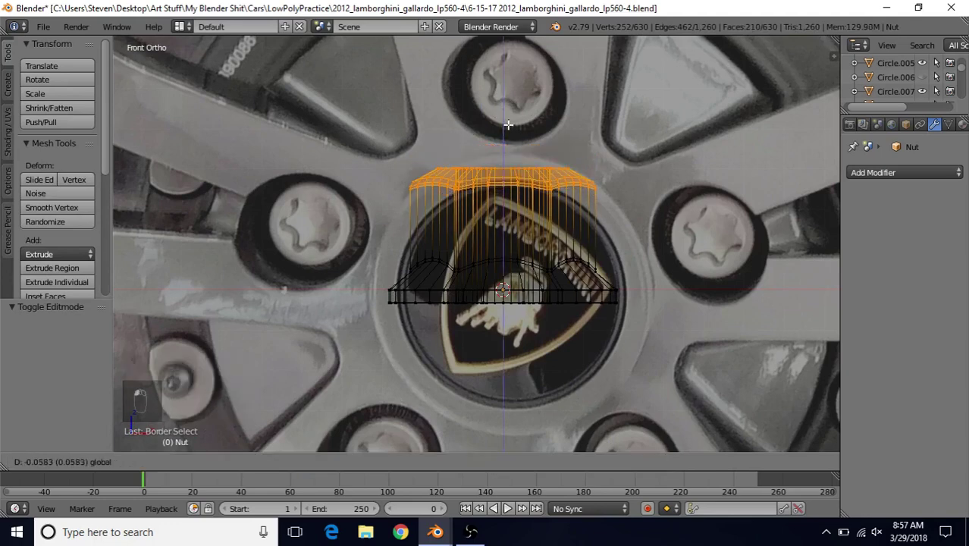
{"action": "left_click", "coordinate": [505, 132]}
Reselect the top vertices and make a small vertical height adjustment
{"action": "right_click", "coordinate": [454, 168]}
{"action": "key", "text": "b"}
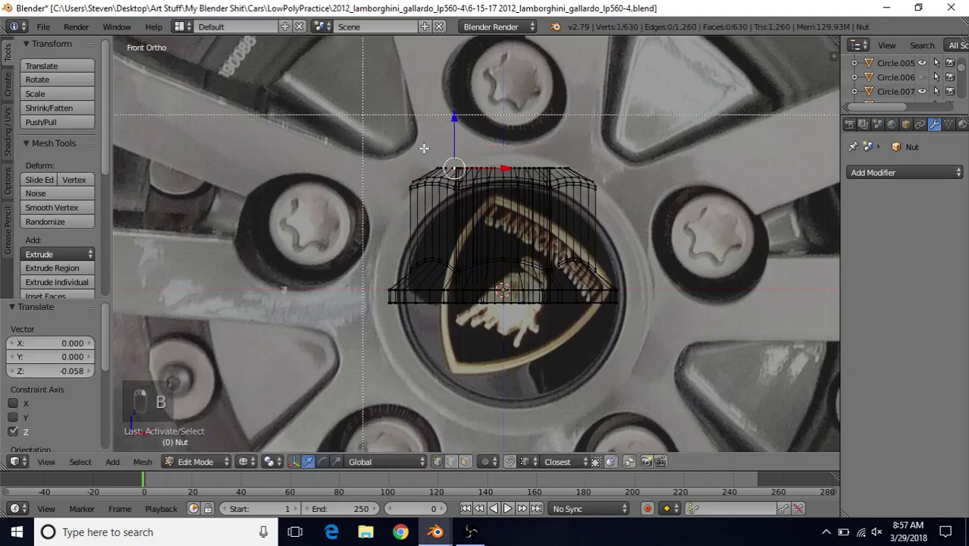
{"action": "left_click_drag", "start_coordinate": [339, 115], "coordinate": [685, 203]}
{"action": "key", "text": "g"}
{"action": "key", "text": "z"}
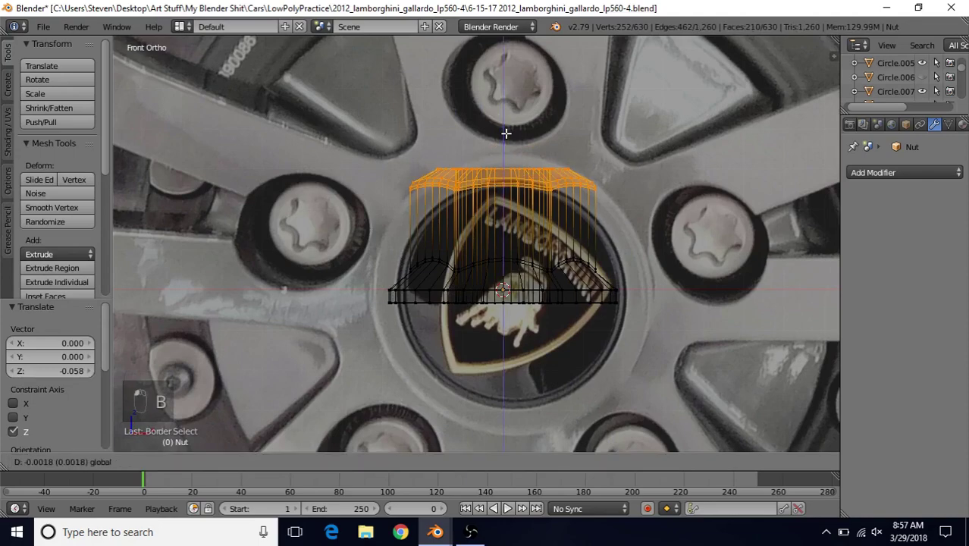
{"action": "left_click", "coordinate": [506, 132]}
Return to solid shading in Object Mode and orbit to inspect the finished nut
{"action": "key", "text": "z"}
{"action": "key", "text": "Tab"}
{"action": "scroll", "coordinate": [502, 173], "scroll_direction": "down", "scroll_amount": 2}
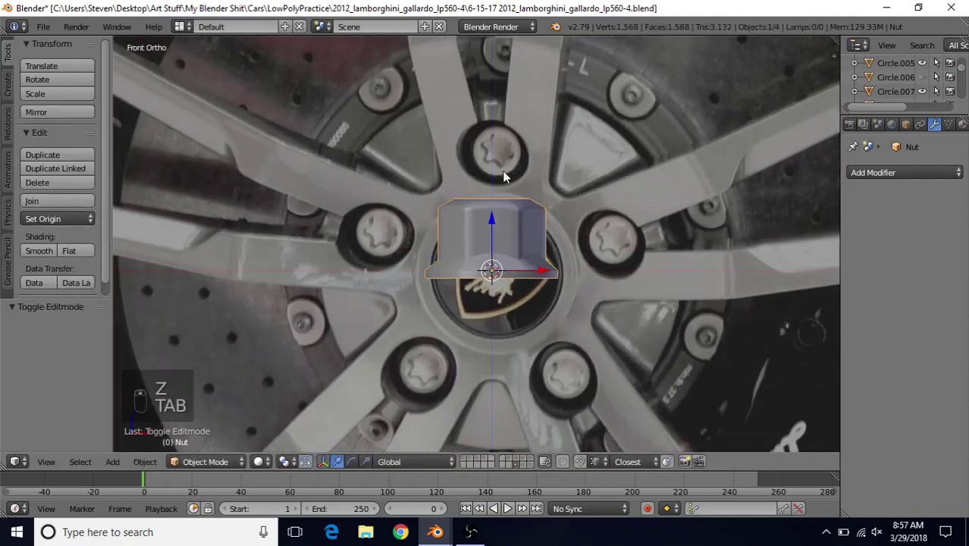
{"action": "middle_click_drag", "start_coordinate": [502, 171], "coordinate": [618, 232]}
{"action": "scroll", "coordinate": [618, 226], "scroll_direction": "up", "scroll_amount": 5}
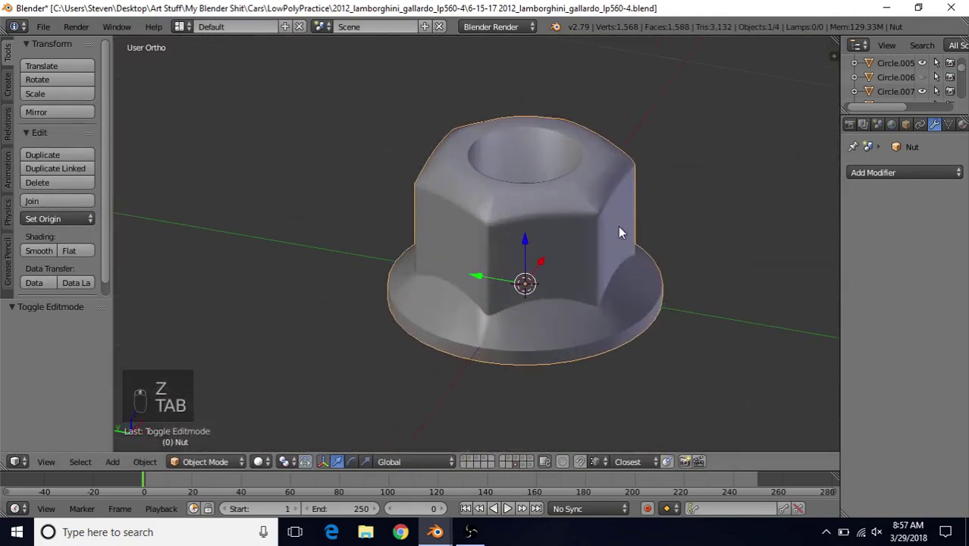
{"action": "mouse_move", "coordinate": [493, 225]}
{"action": "middle_mouse_down"}
{"action": "mouse_move", "coordinate": [612, 156]}
{"action": "mouse_move", "coordinate": [634, 106]}
{"action": "mouse_move", "coordinate": [595, 182]}
{"action": "mouse_move", "coordinate": [550, 235]}
{"action": "mouse_move", "coordinate": [672, 208]}
{"action": "mouse_move", "coordinate": [520, 197]}
{"action": "mouse_move", "coordinate": [445, 218]}
{"action": "mouse_move", "coordinate": [459, 239]}
{"action": "mouse_move", "coordinate": [479, 220]}
{"action": "middle_mouse_up"}
Zoom out and open the File menu to save the nut
{"action": "scroll", "coordinate": [550, 235], "scroll_direction": "down", "scroll_amount": 3}
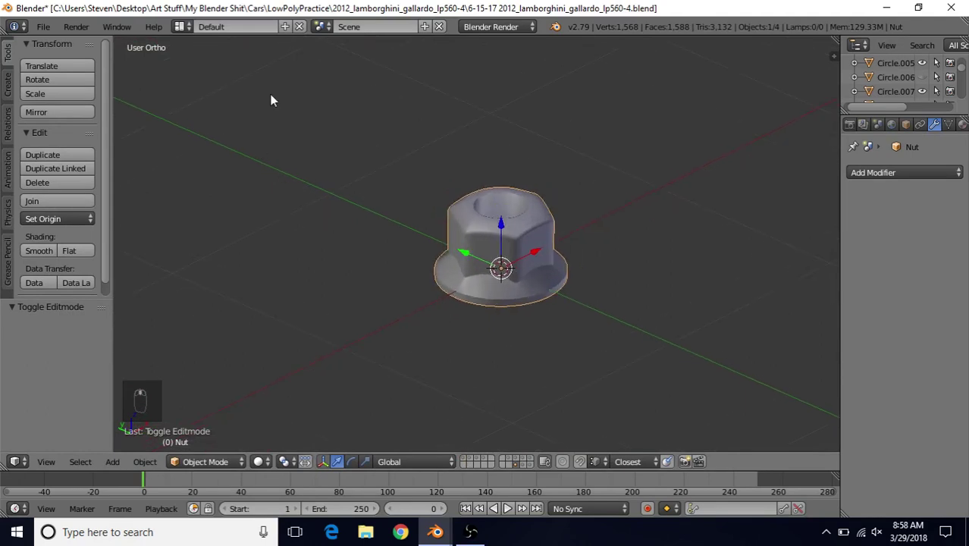
{"action": "left_click", "coordinate": [43, 27]}
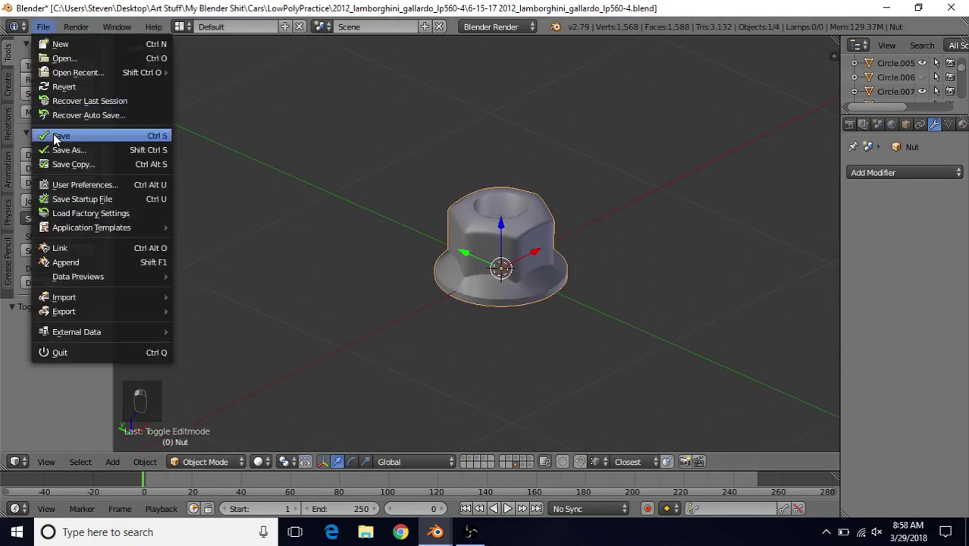